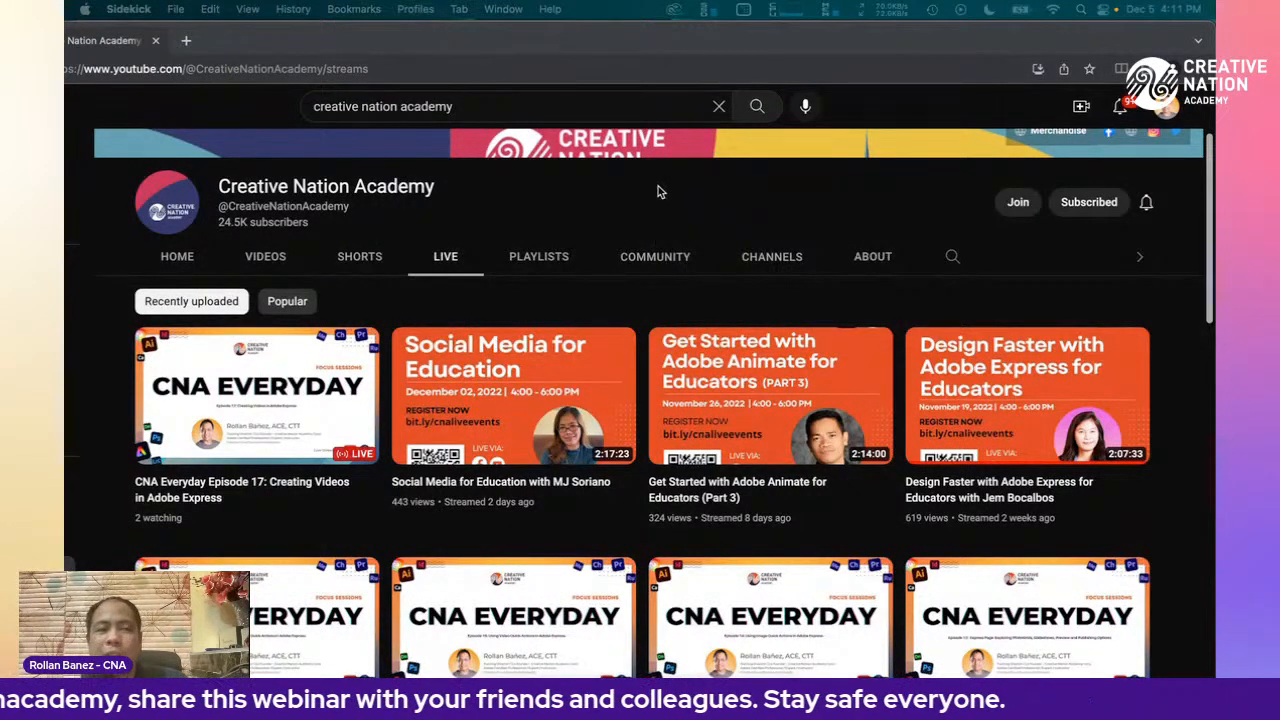
- Move the YouTube browser window aside and minimize it to switch to the Adobe Express home page
left_click(561, 45)
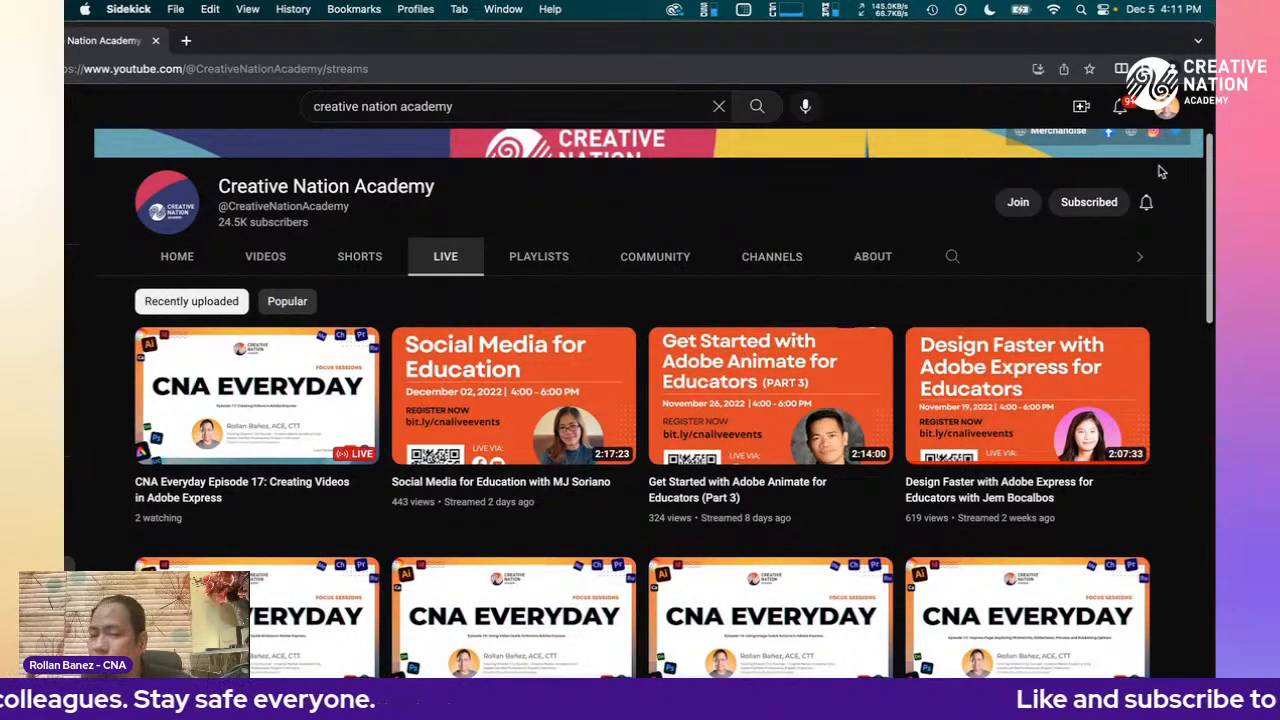
double_click(588, 44)
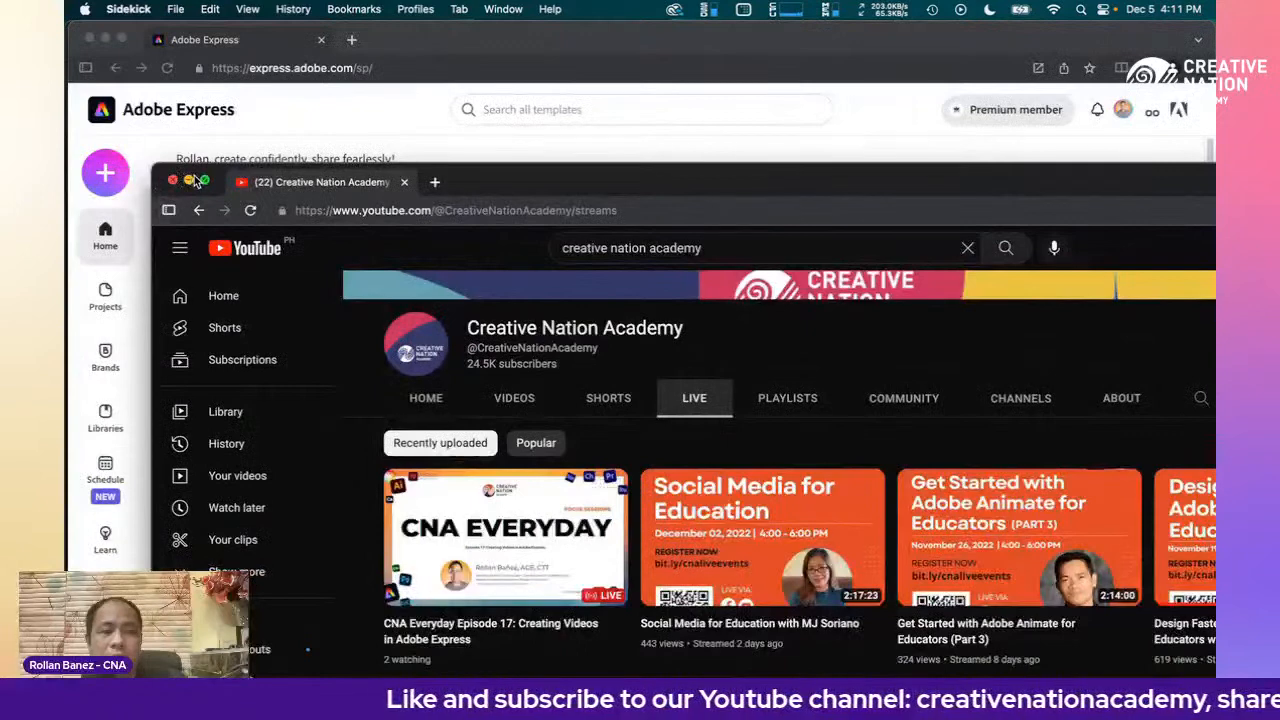
left_click(188, 181)
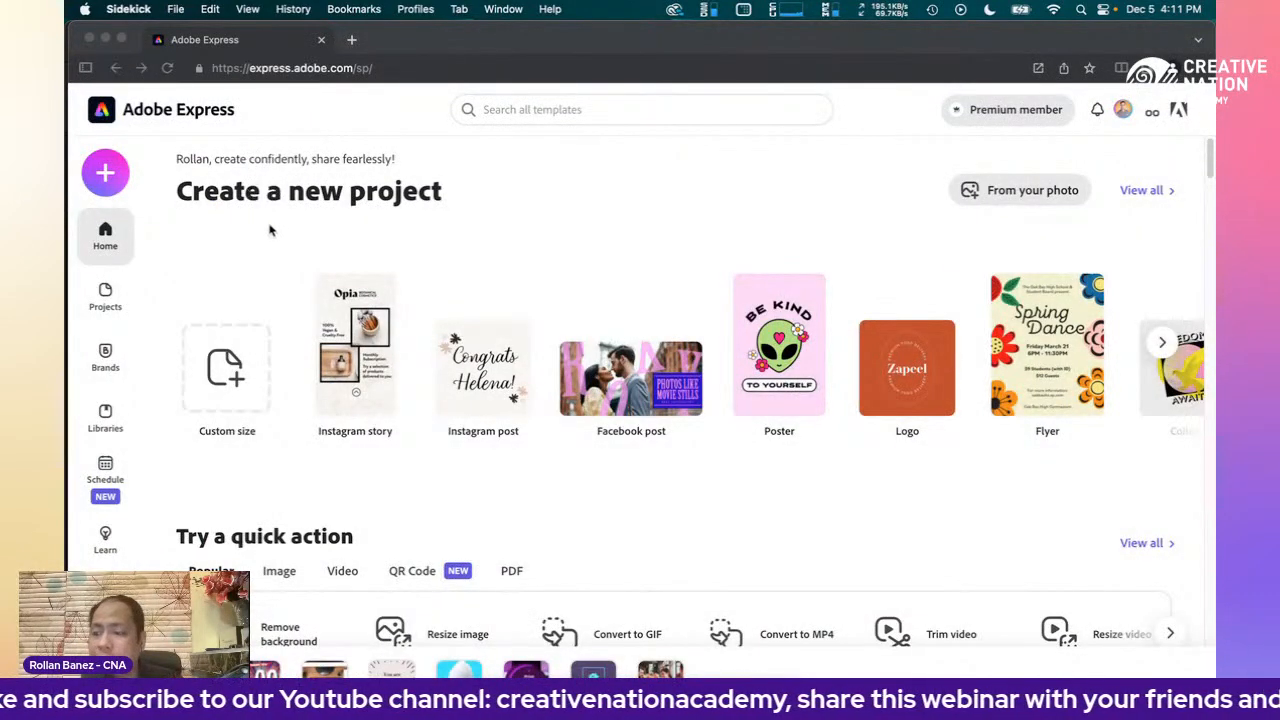
- Start a new video project from the create-new options
left_click(104, 183)
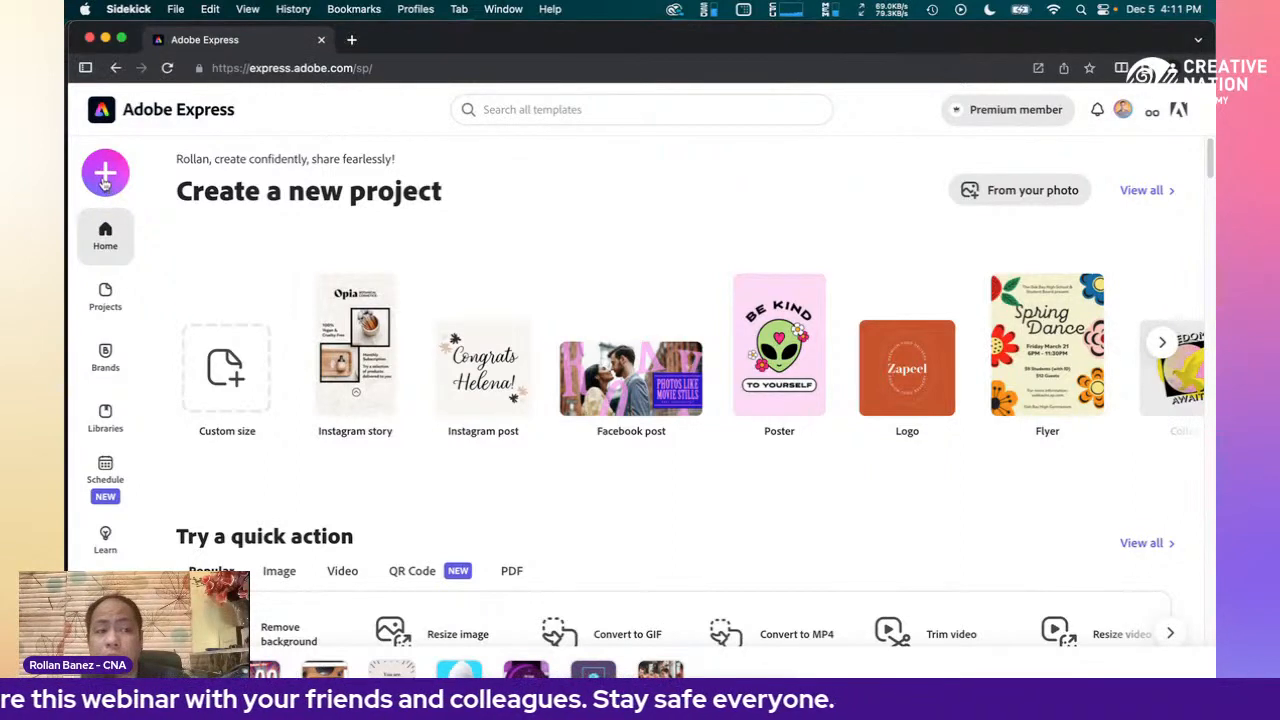
left_click(104, 183)
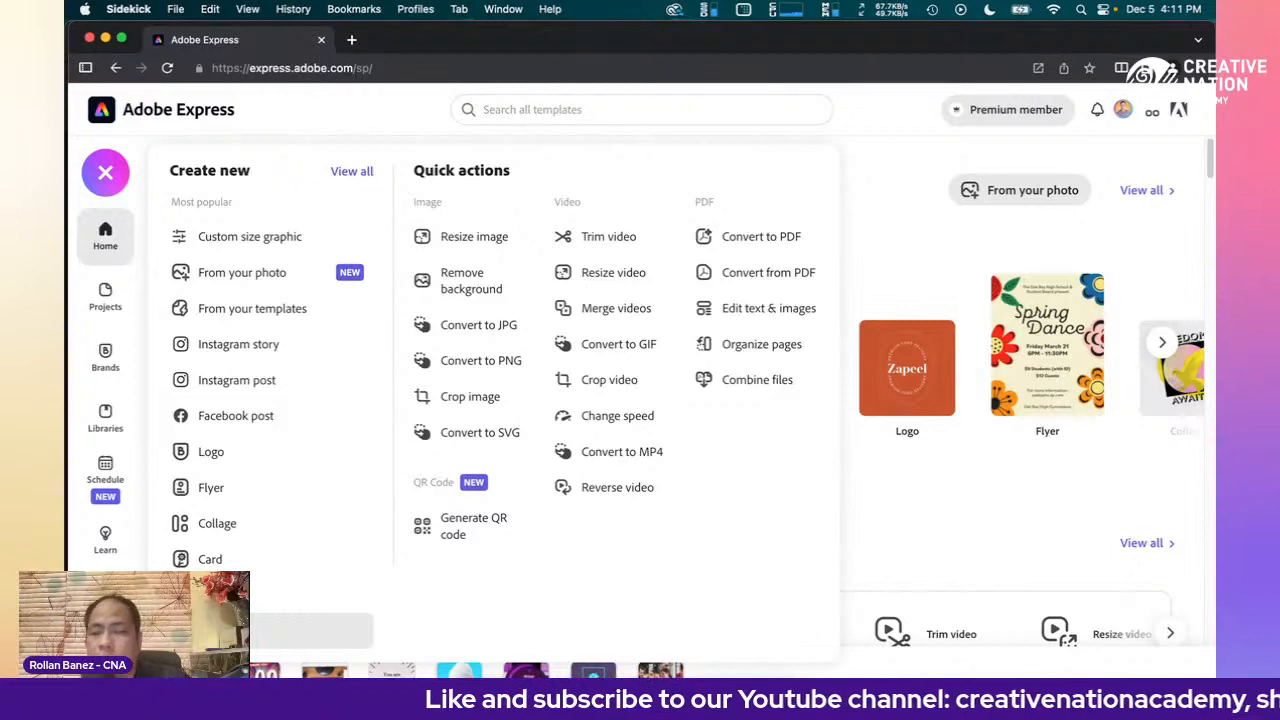
left_click(300, 630)
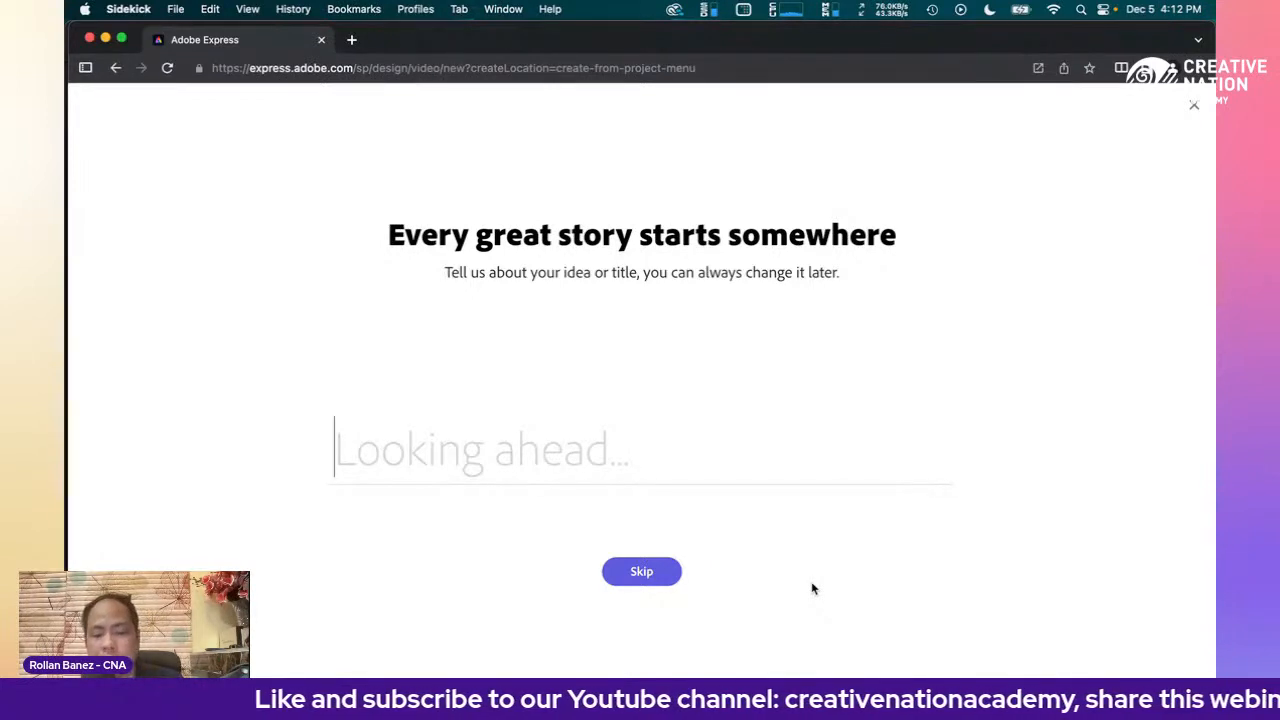
- Title the video project "Creating Videos inside Adobe Express" and continue to the story templates
type("Cr")
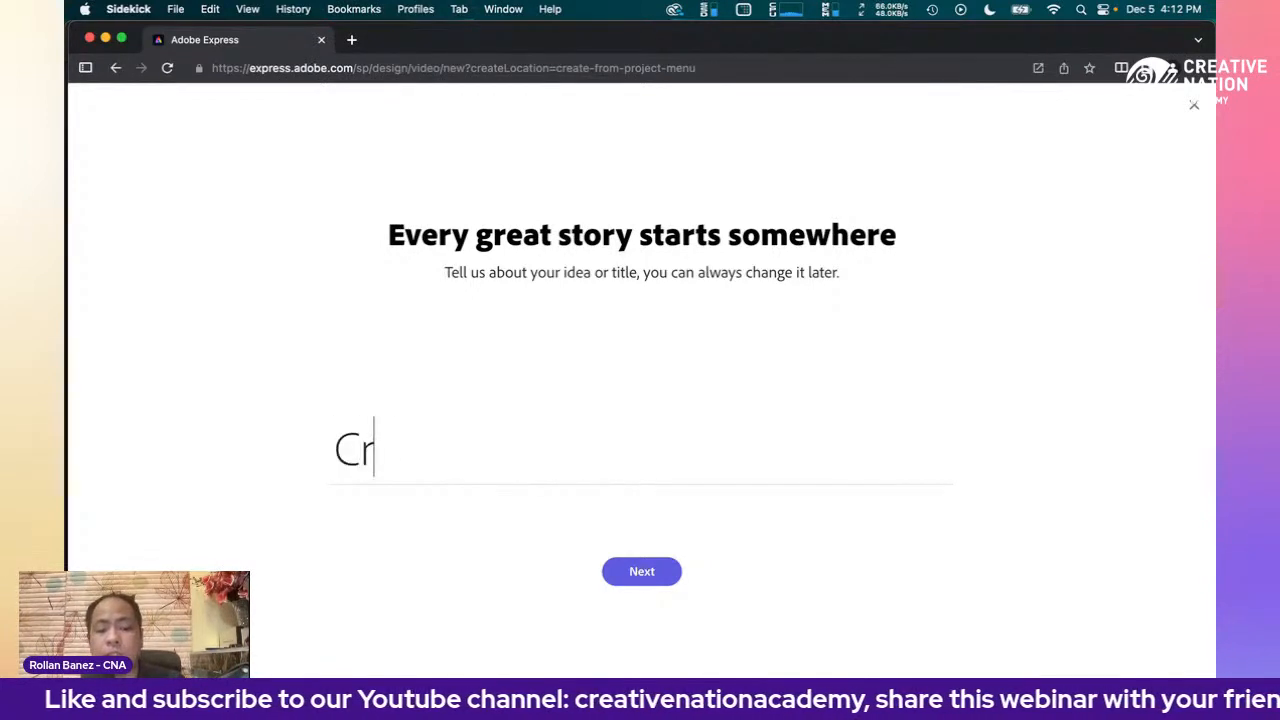
type("eating")
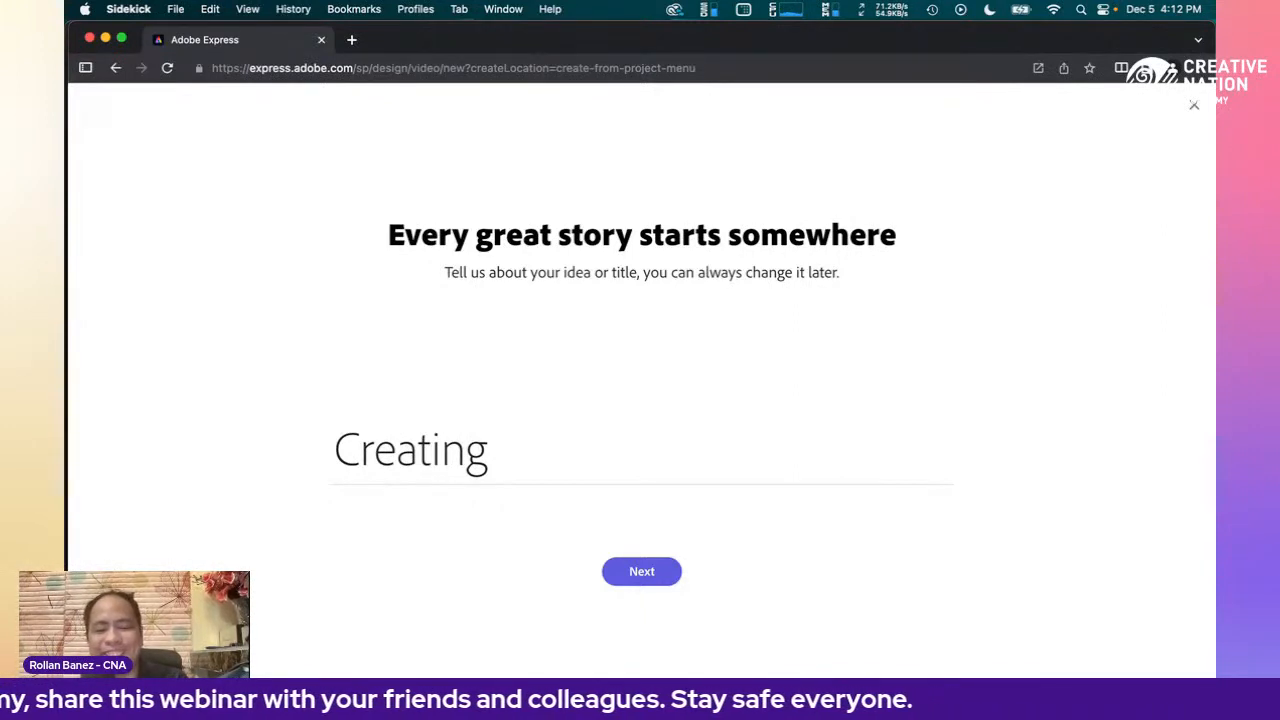
type("V")
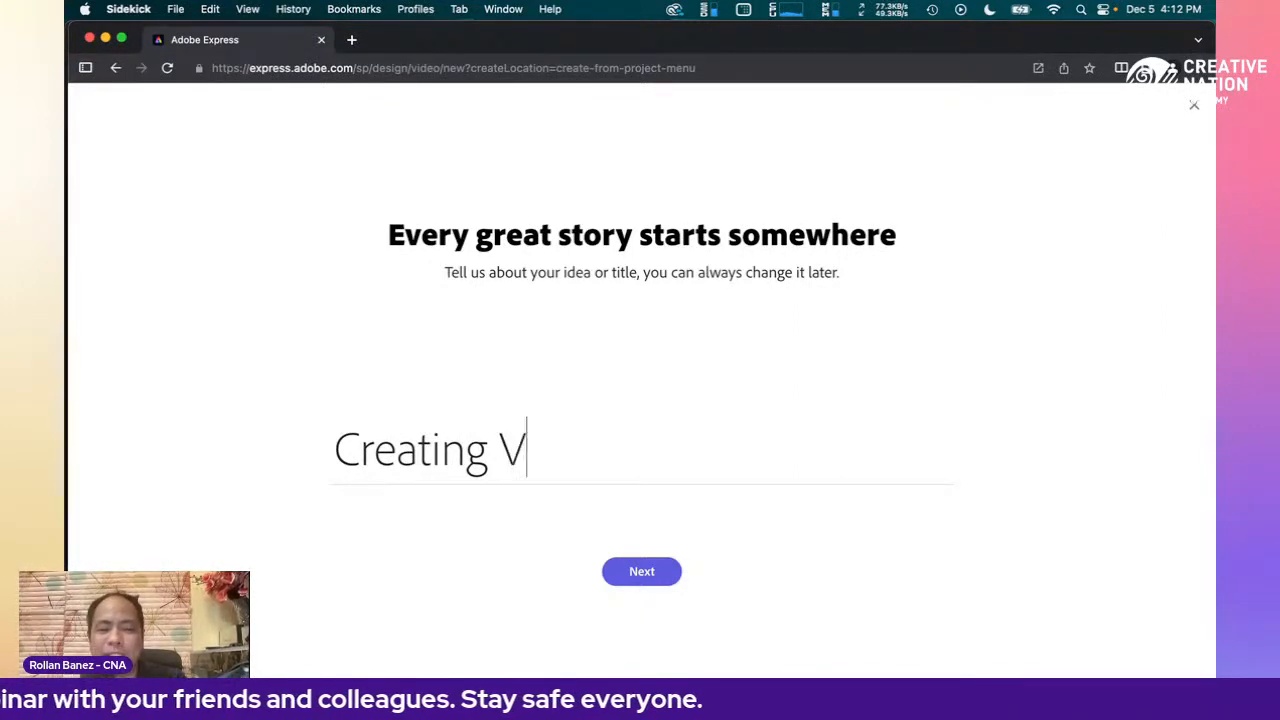
type("ideos i")
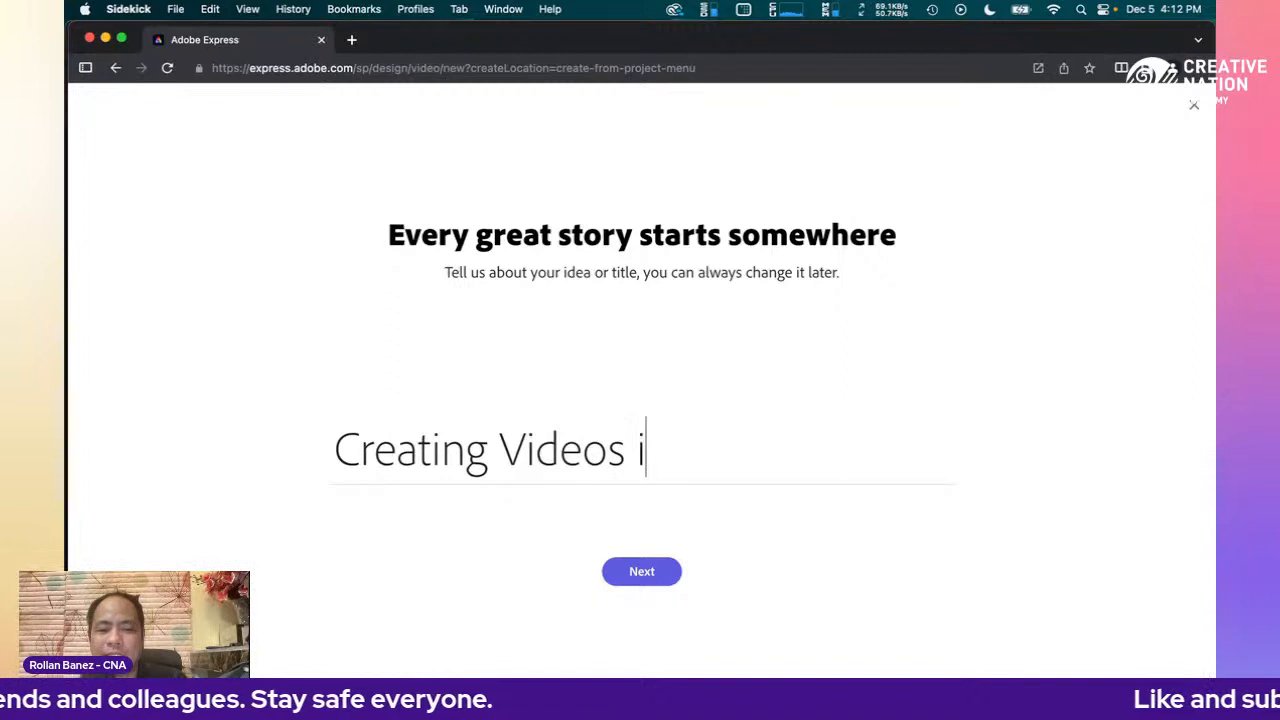
type("nside A")
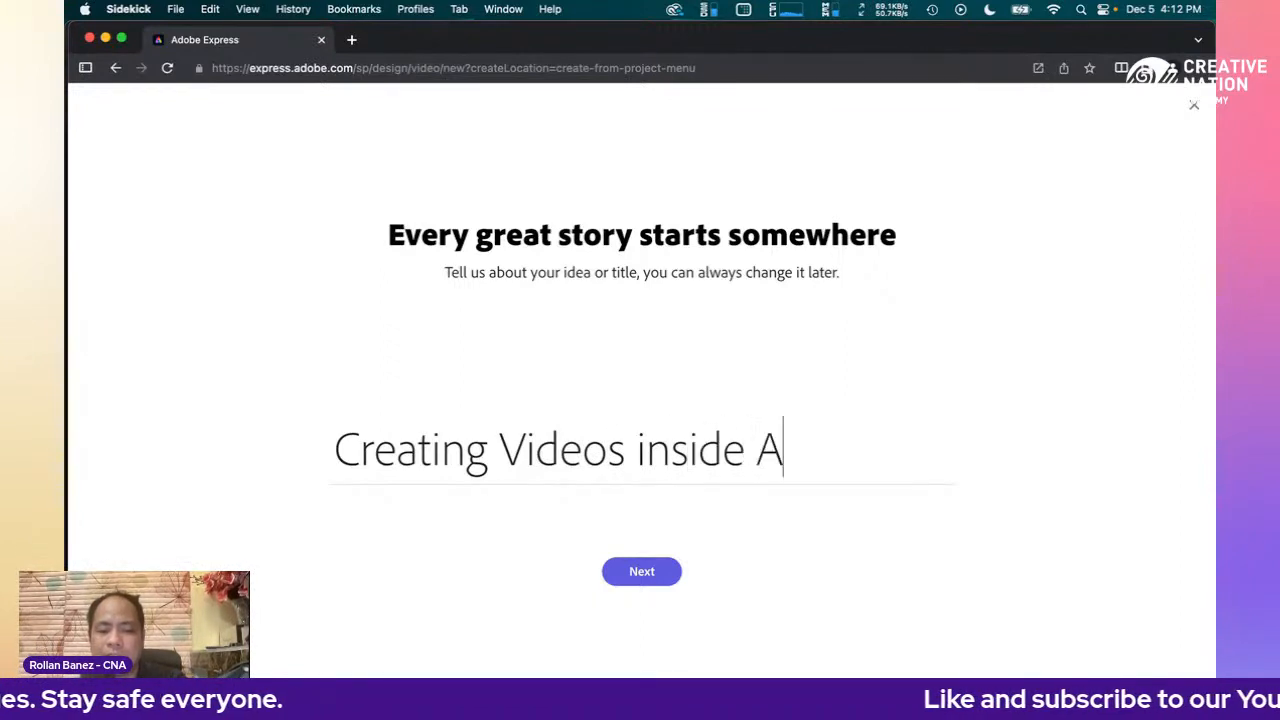
type("dobe X")
key("BackSpace")
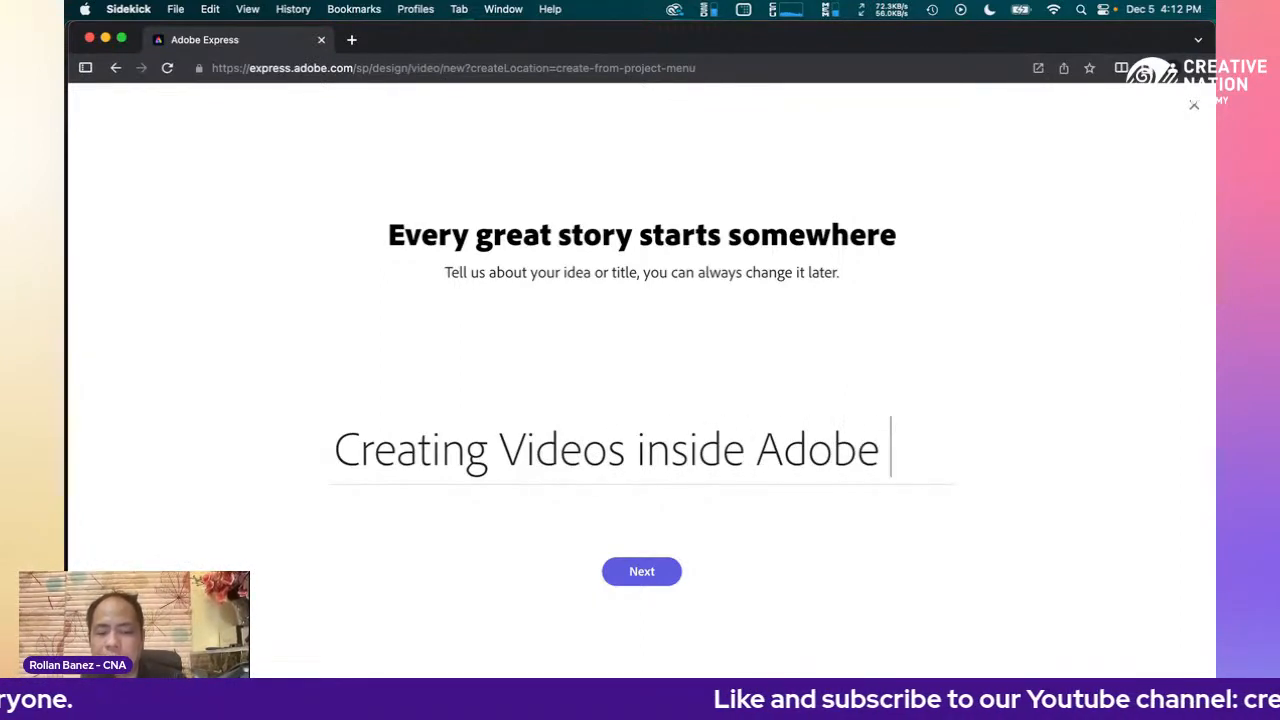
type("Express")
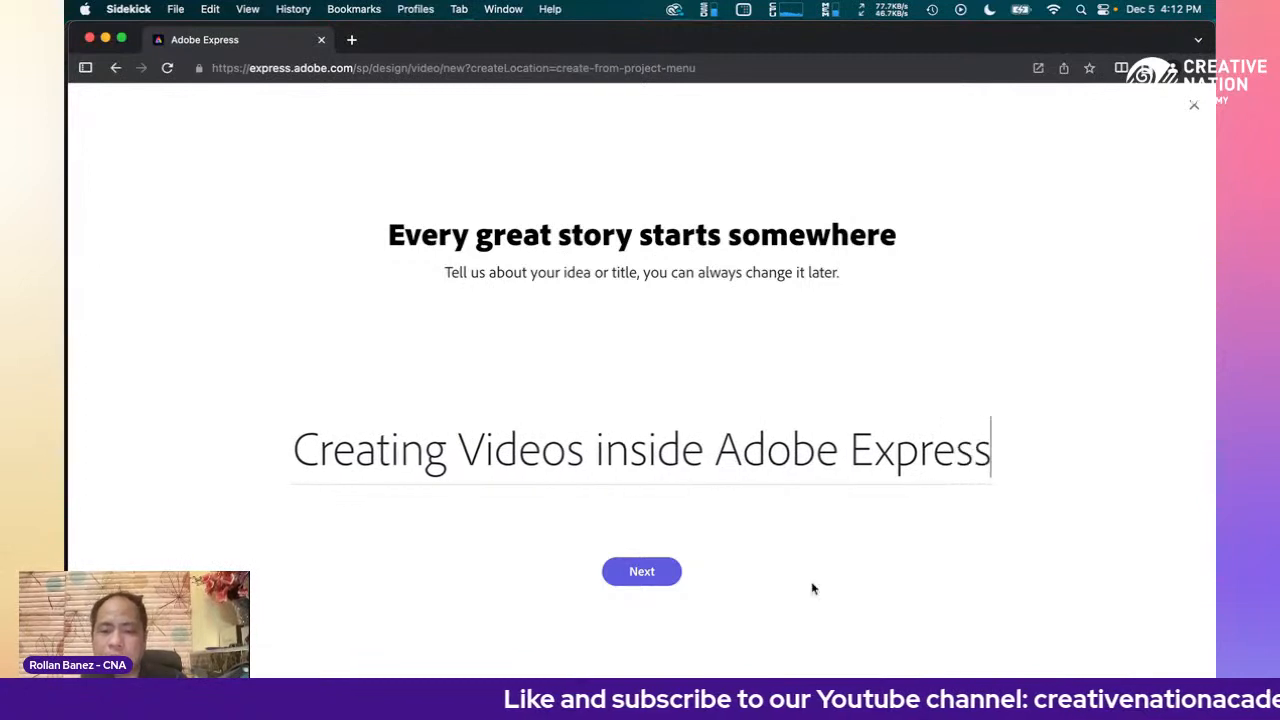
left_click(636, 574)
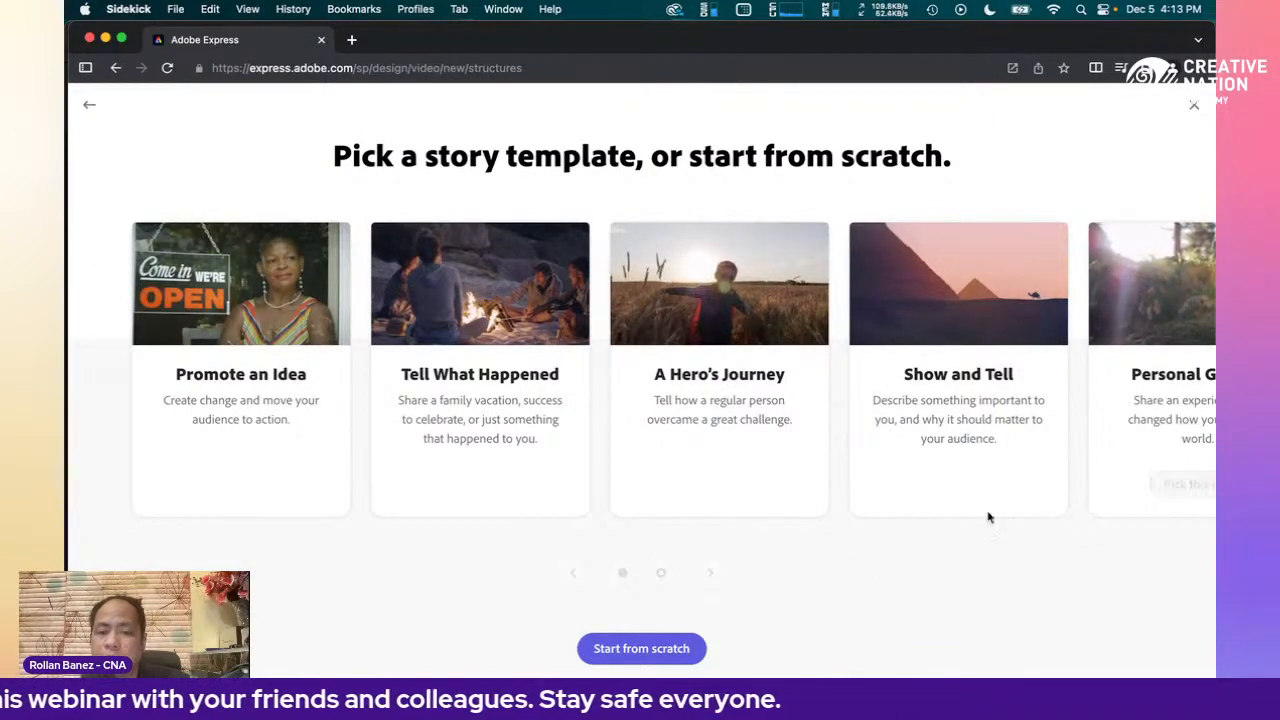
- Pick the Teach a Lesson story template and set the video's format to widescreen
left_click(710, 573)
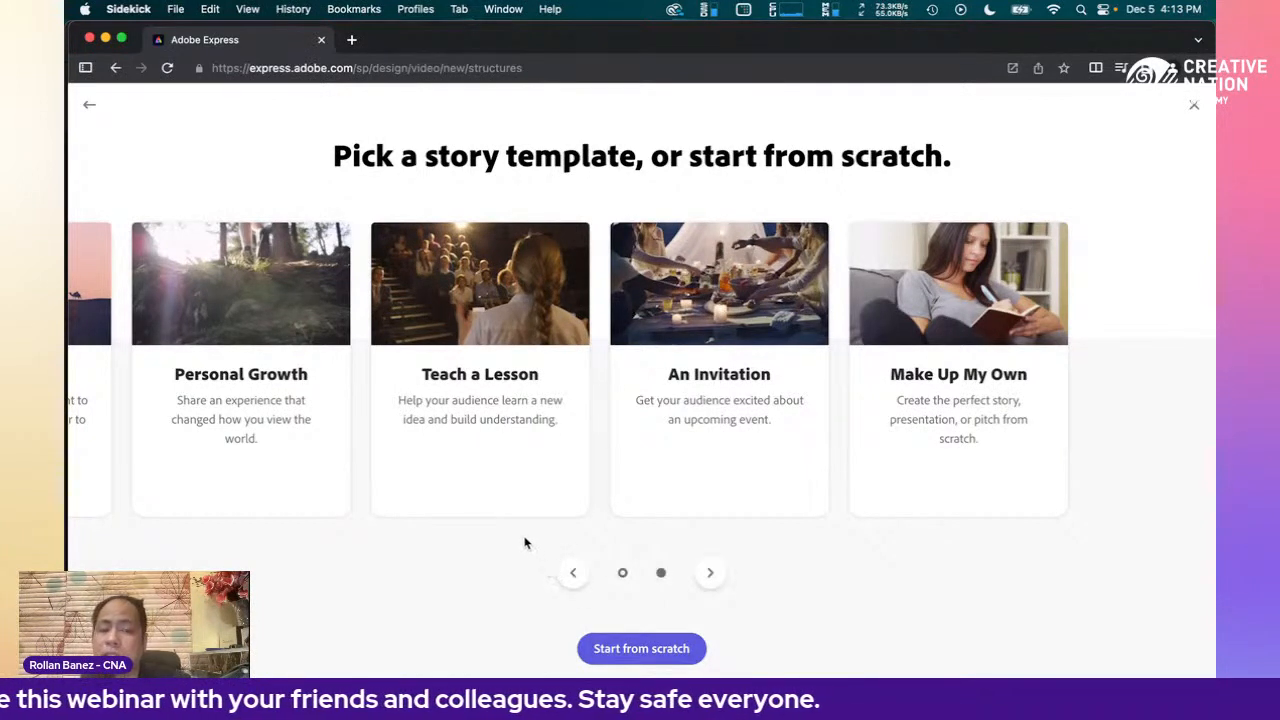
mouse_move(522, 502)
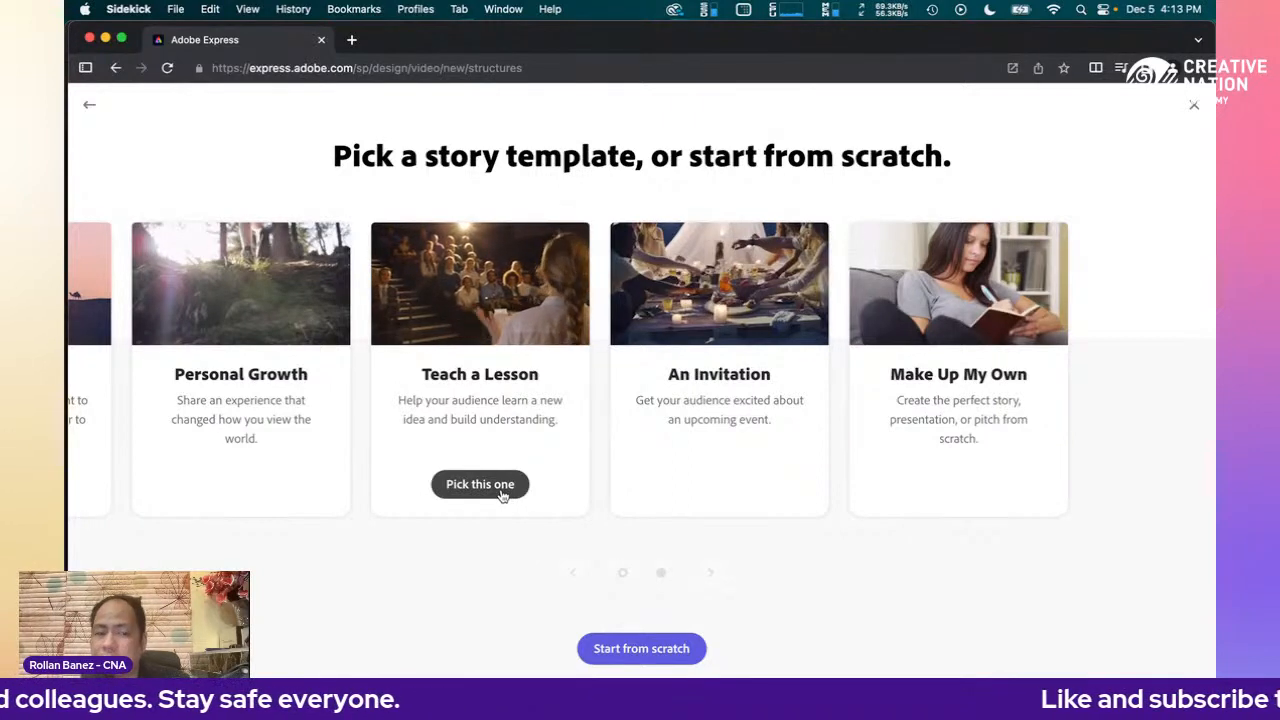
left_click(480, 484)
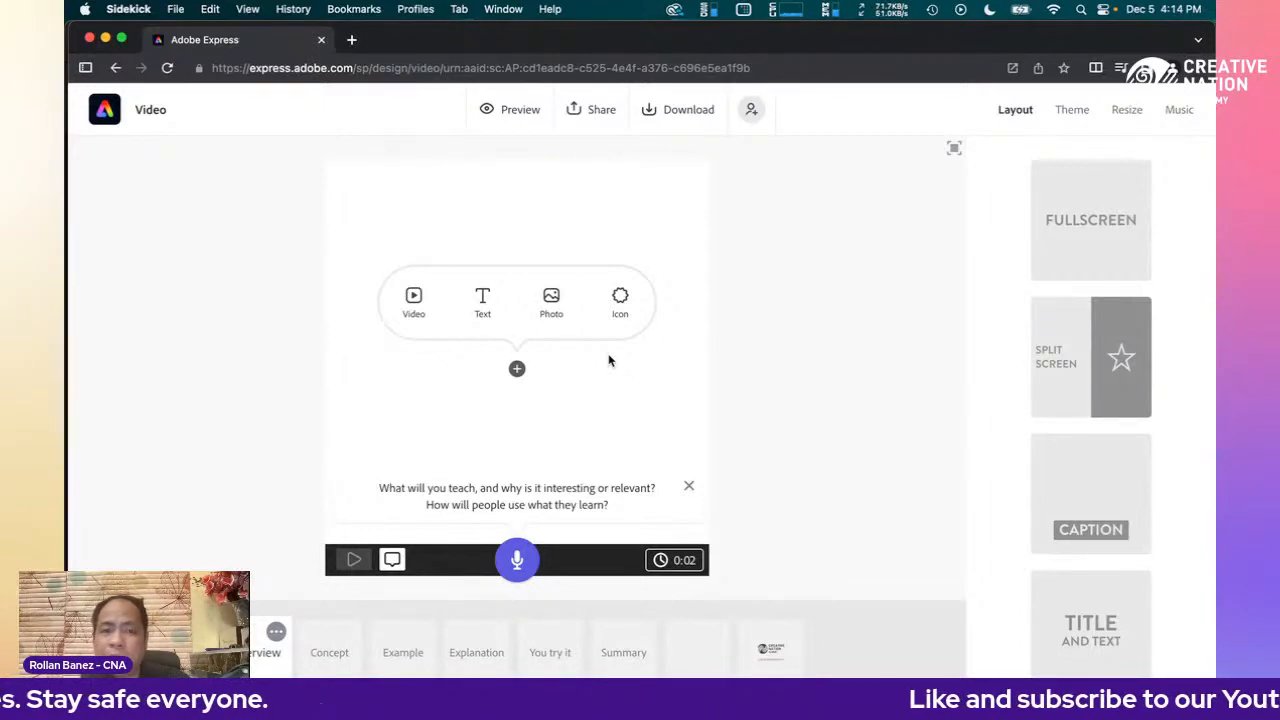
left_click(1125, 118)
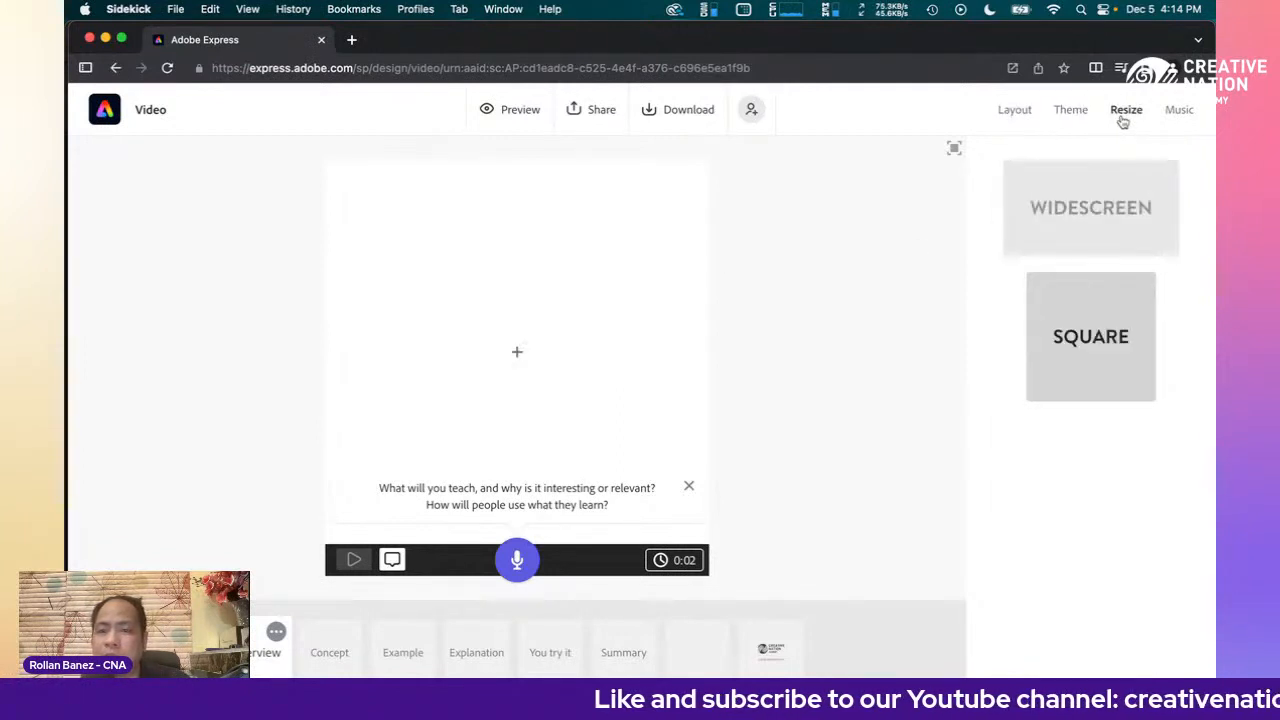
left_click(1070, 220)
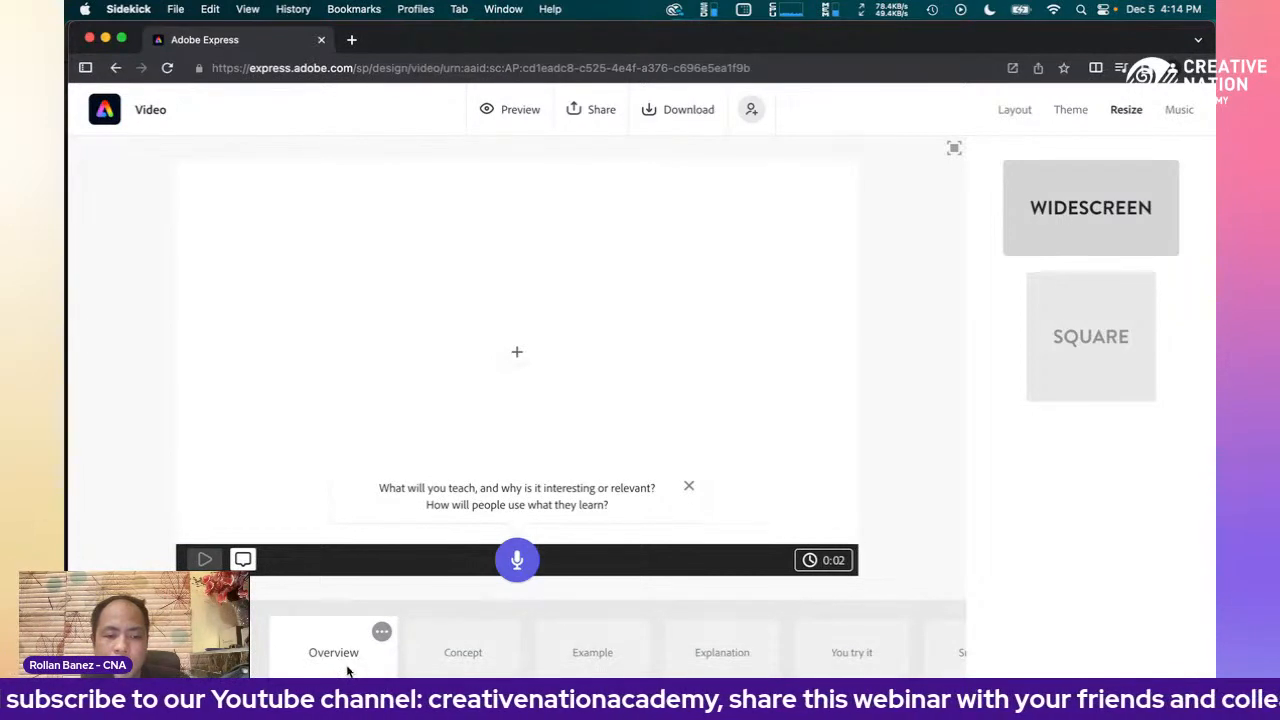
- Review the template's slides from Overview through Summary, the credits slide and the closing logo slide
left_click(430, 654)
left_click(360, 668)
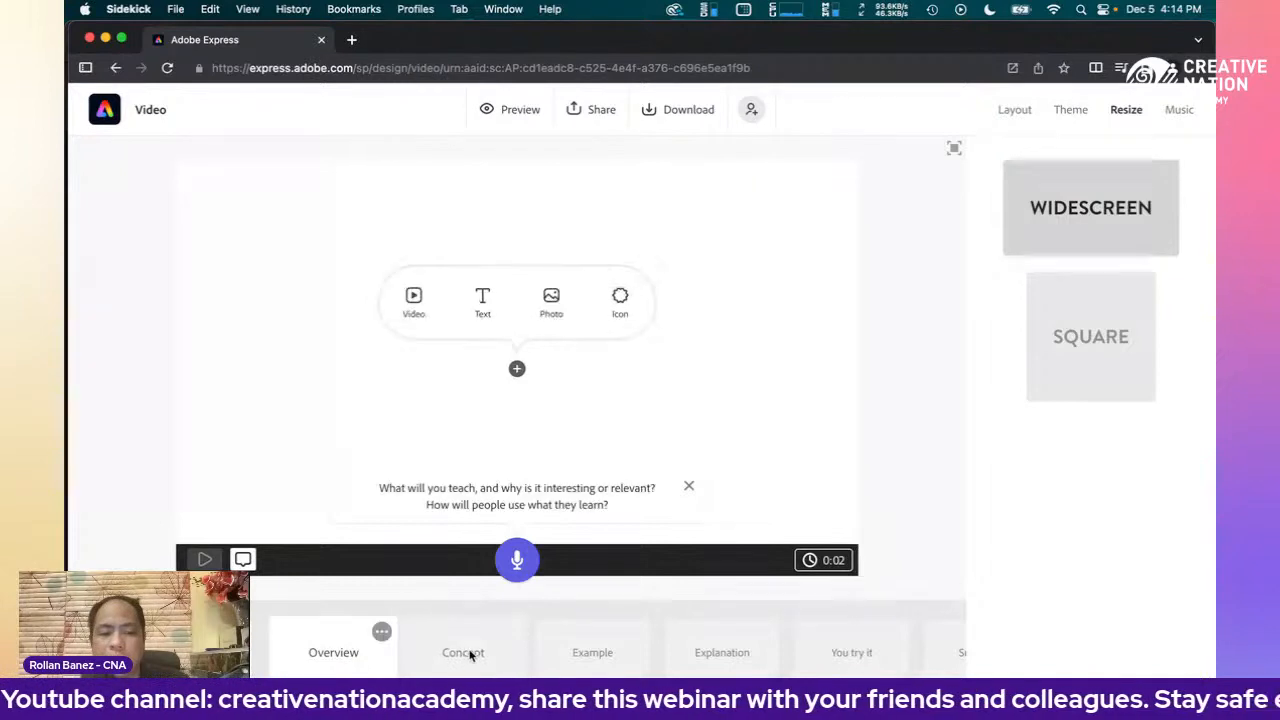
left_click(472, 654)
left_click(567, 651)
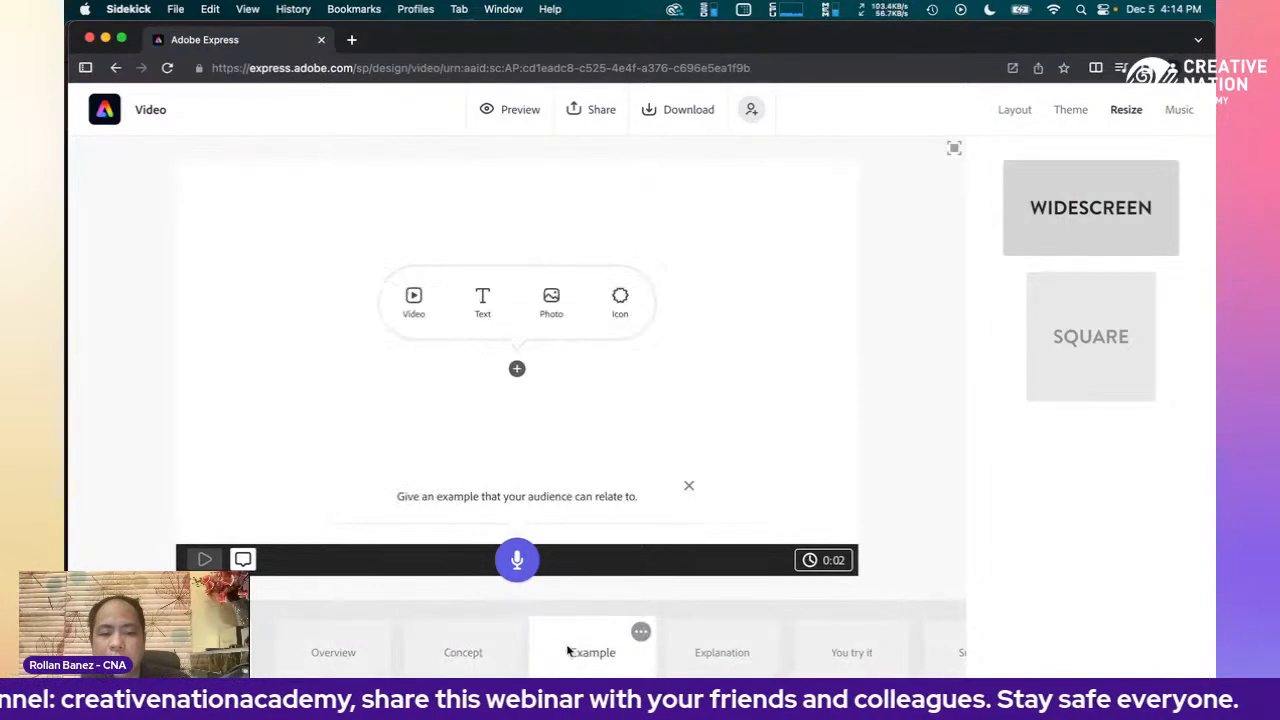
left_click(692, 654)
left_click(835, 662)
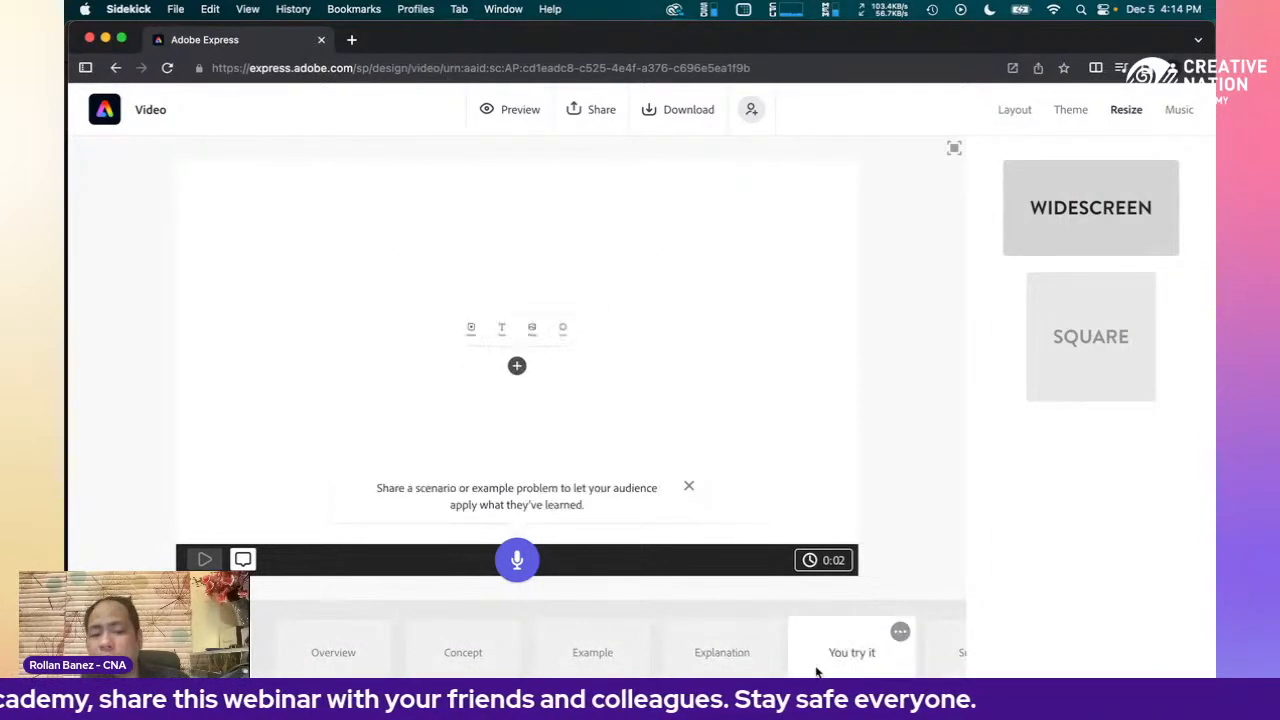
left_click(937, 676)
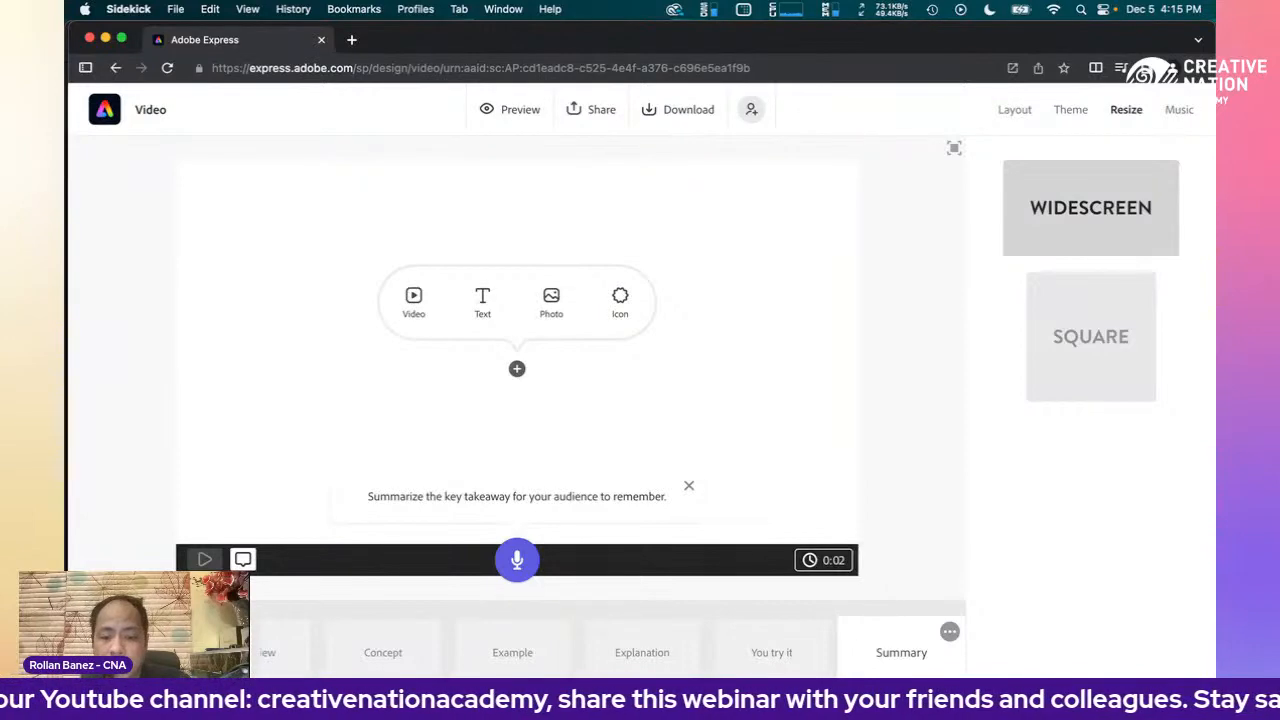
left_click(901, 653)
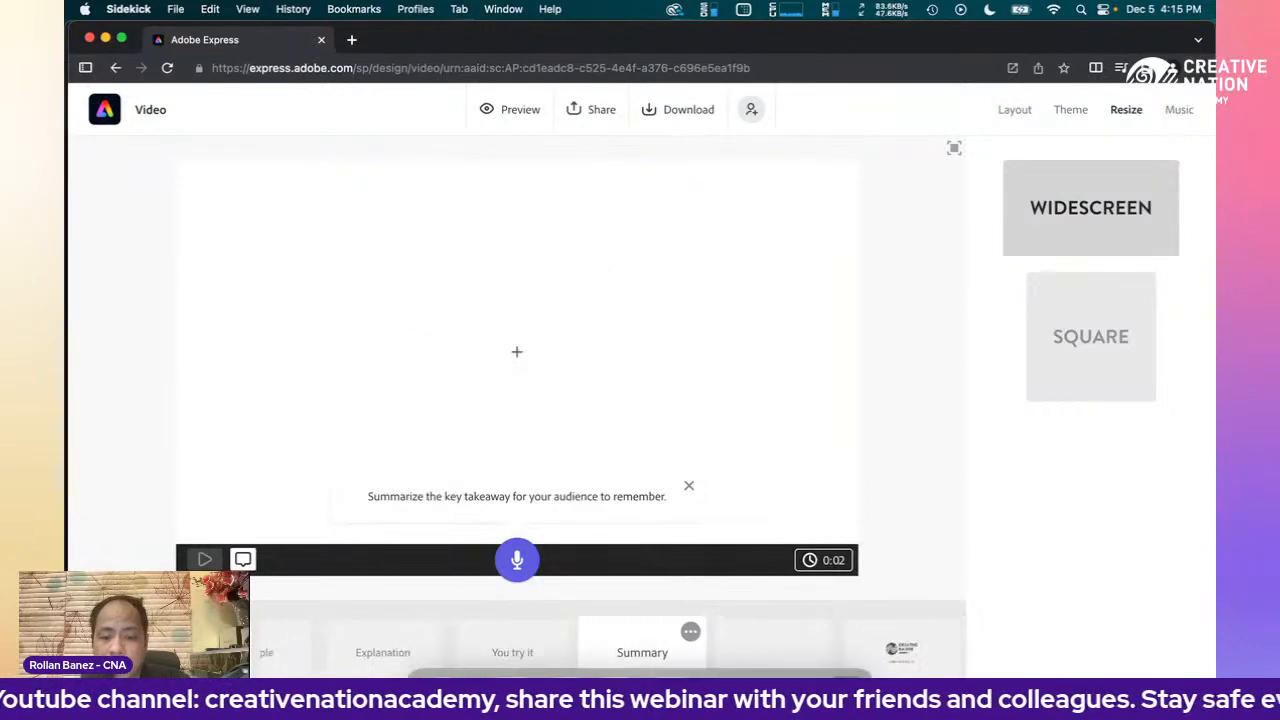
left_click(814, 657)
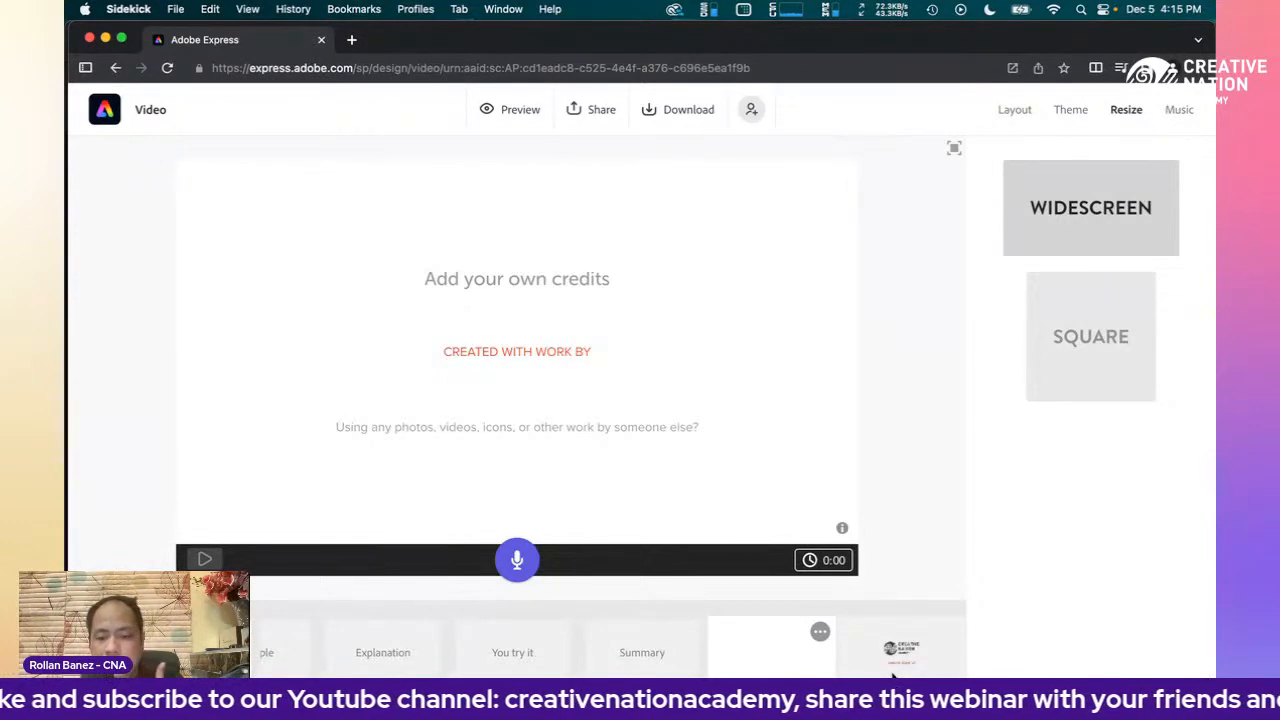
left_click(893, 677)
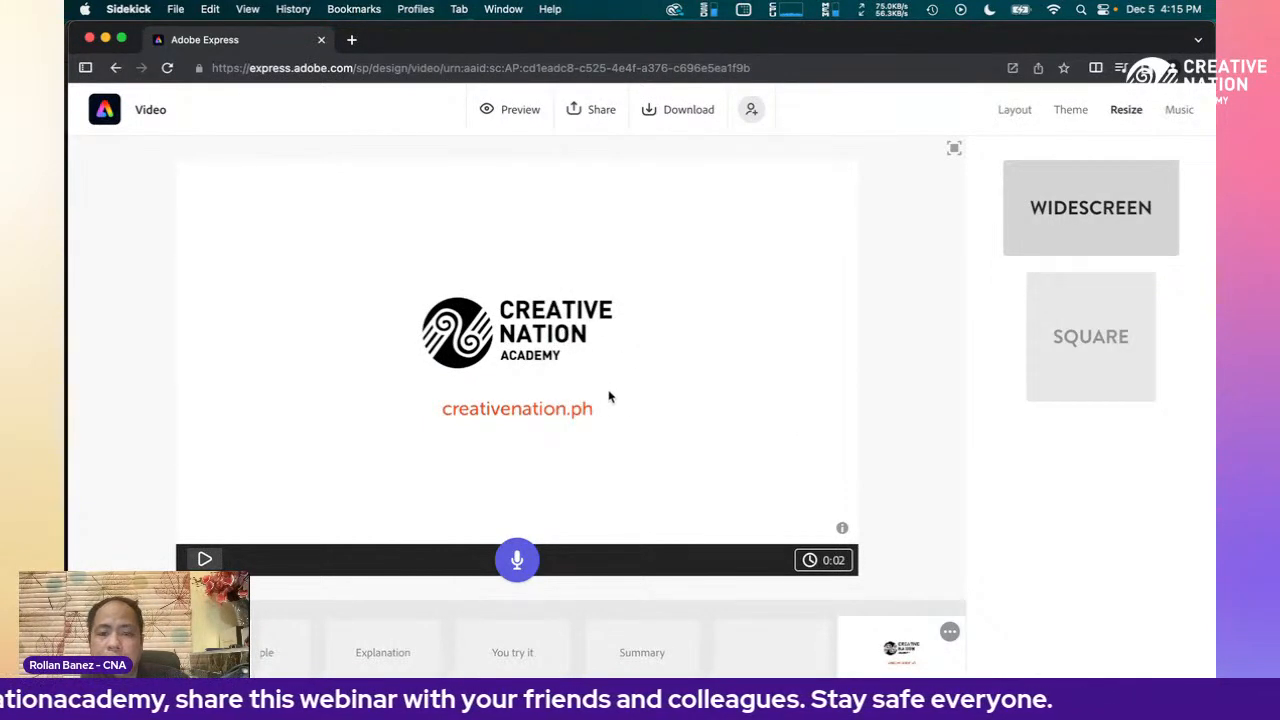
left_click(777, 634)
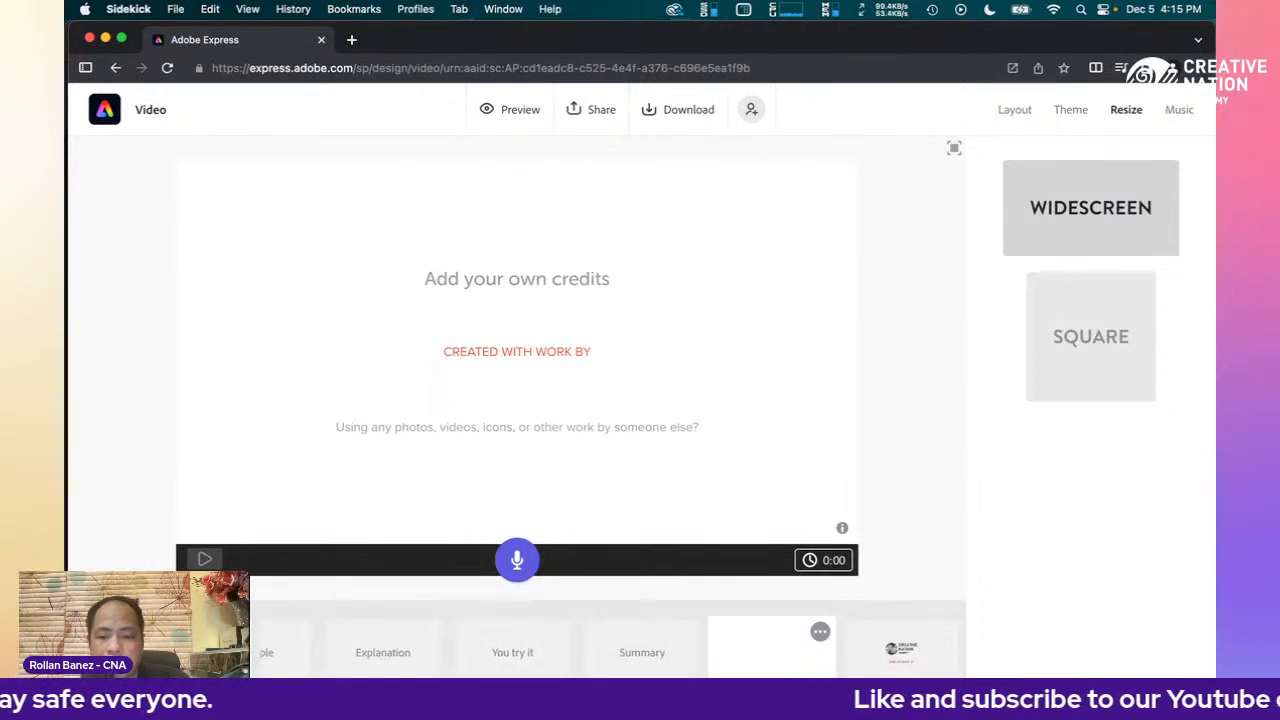
- Add a blank slide in front of the Overview slide and another between the Overview and Concept slides
scroll(700, 655, "left", 4)
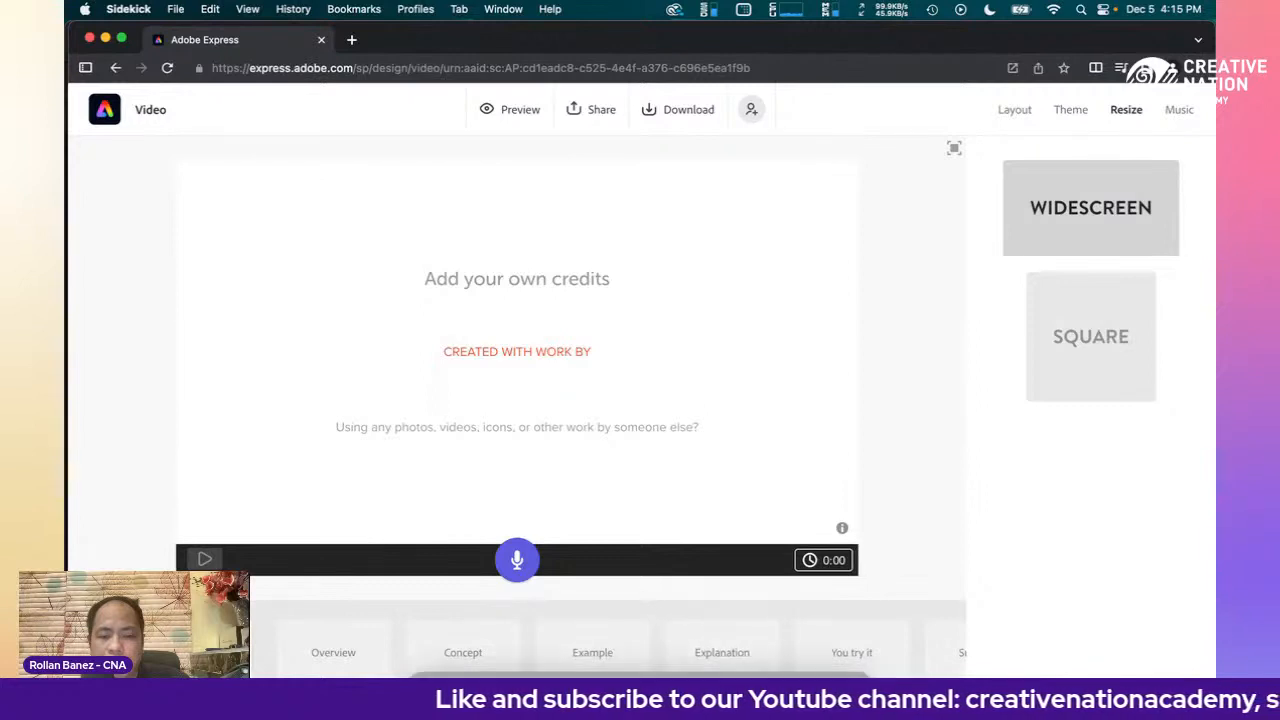
right_click(700, 672)
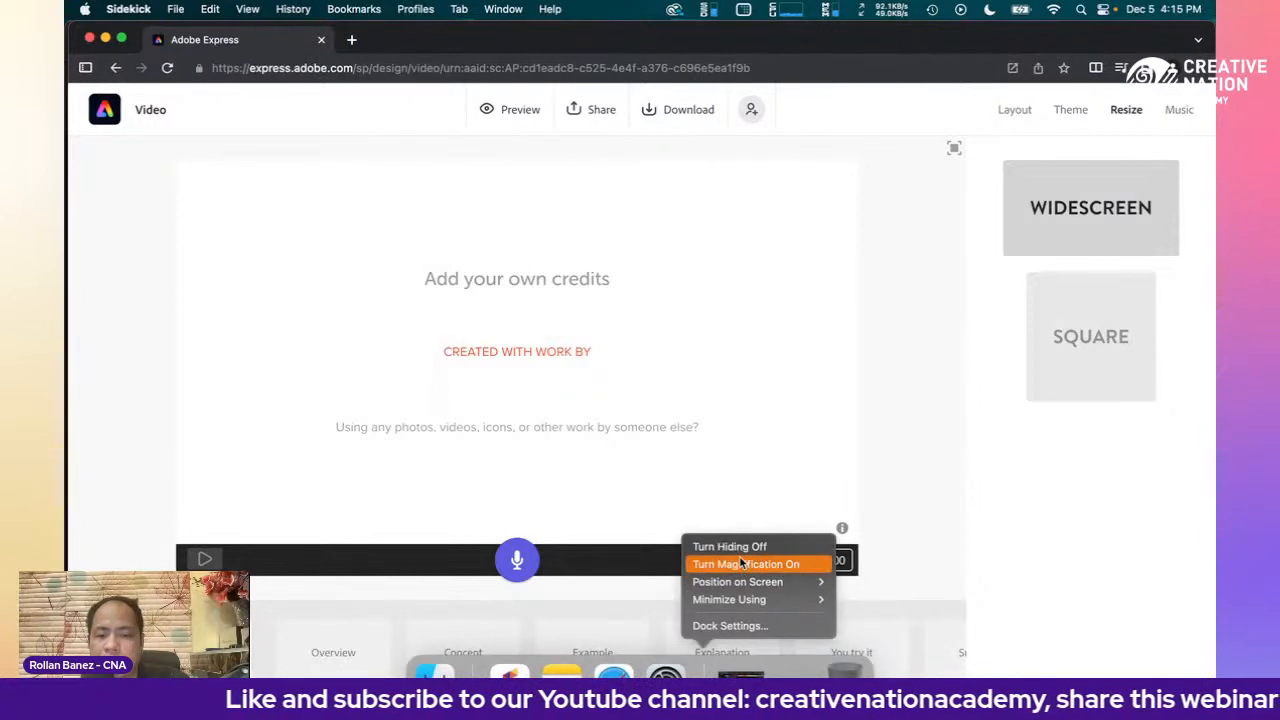
left_click(740, 669)
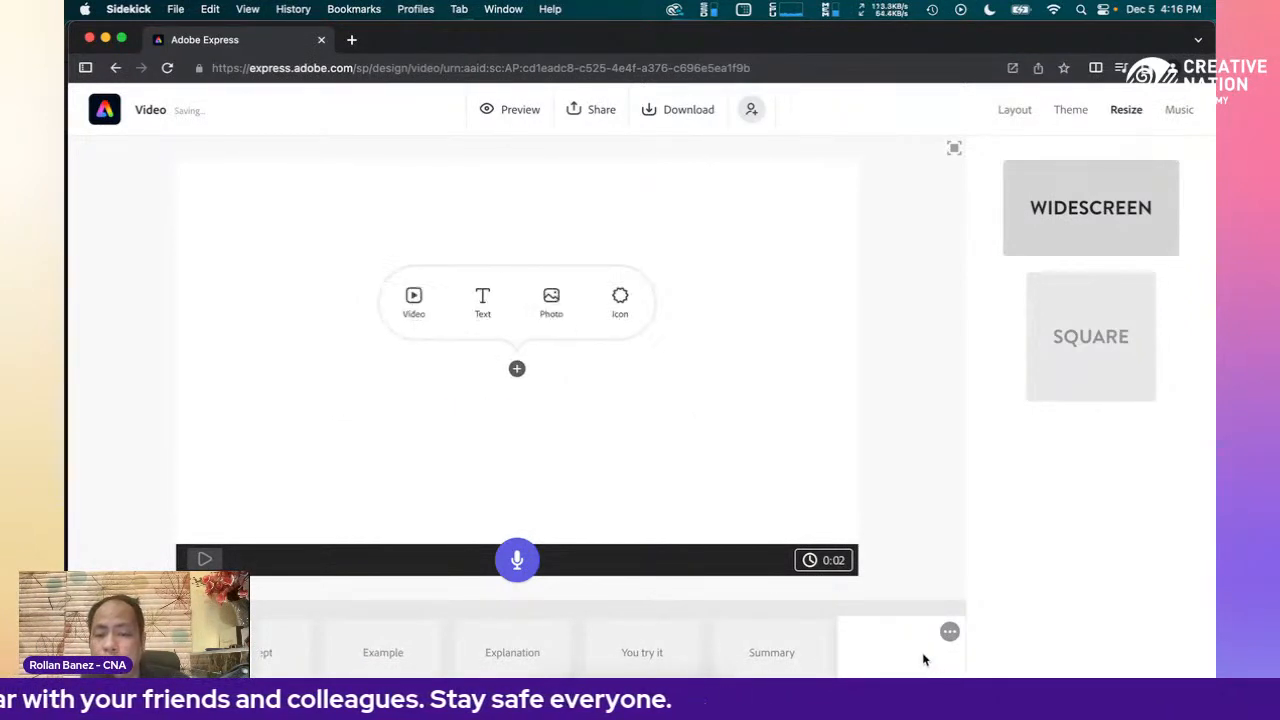
left_click_drag(911, 663, 366, 662)
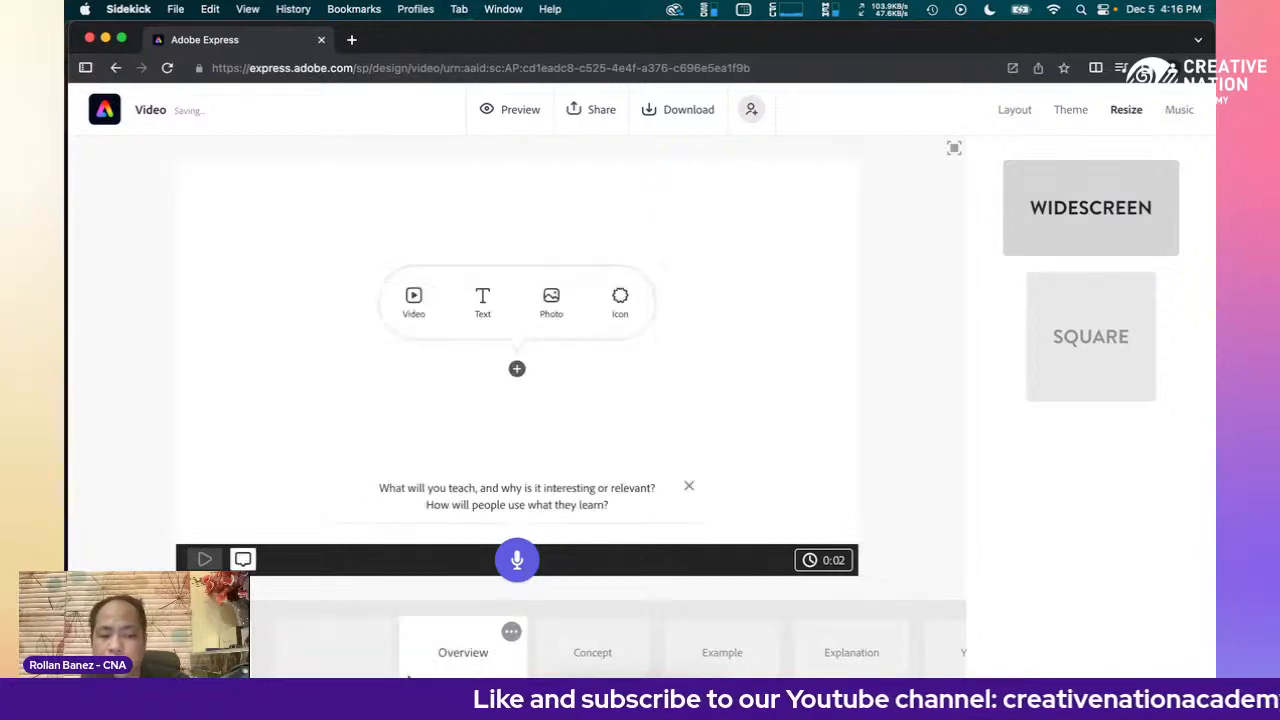
left_click(510, 687)
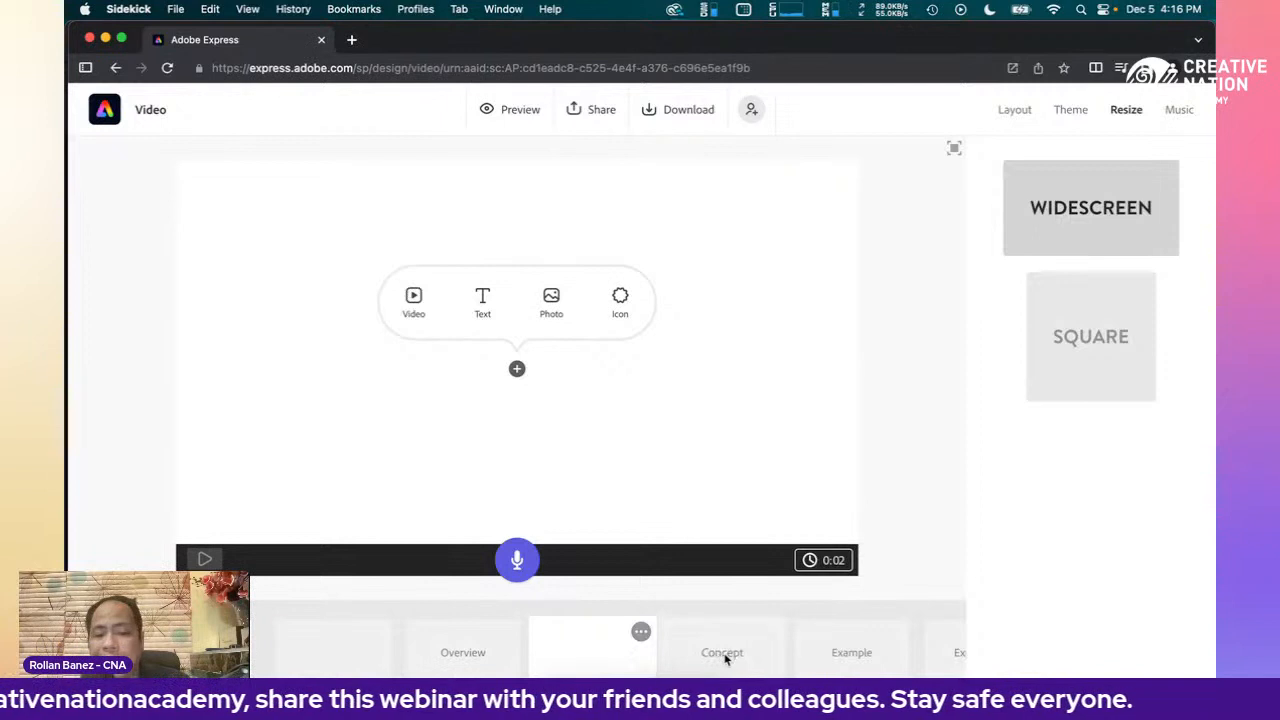
mouse_move(575, 654)
left_mouse_down()
mouse_move(680, 620)
mouse_move(711, 640)
mouse_move(708, 611)
mouse_move(708, 634)
mouse_move(466, 655)
mouse_move(593, 638)
left_mouse_up()
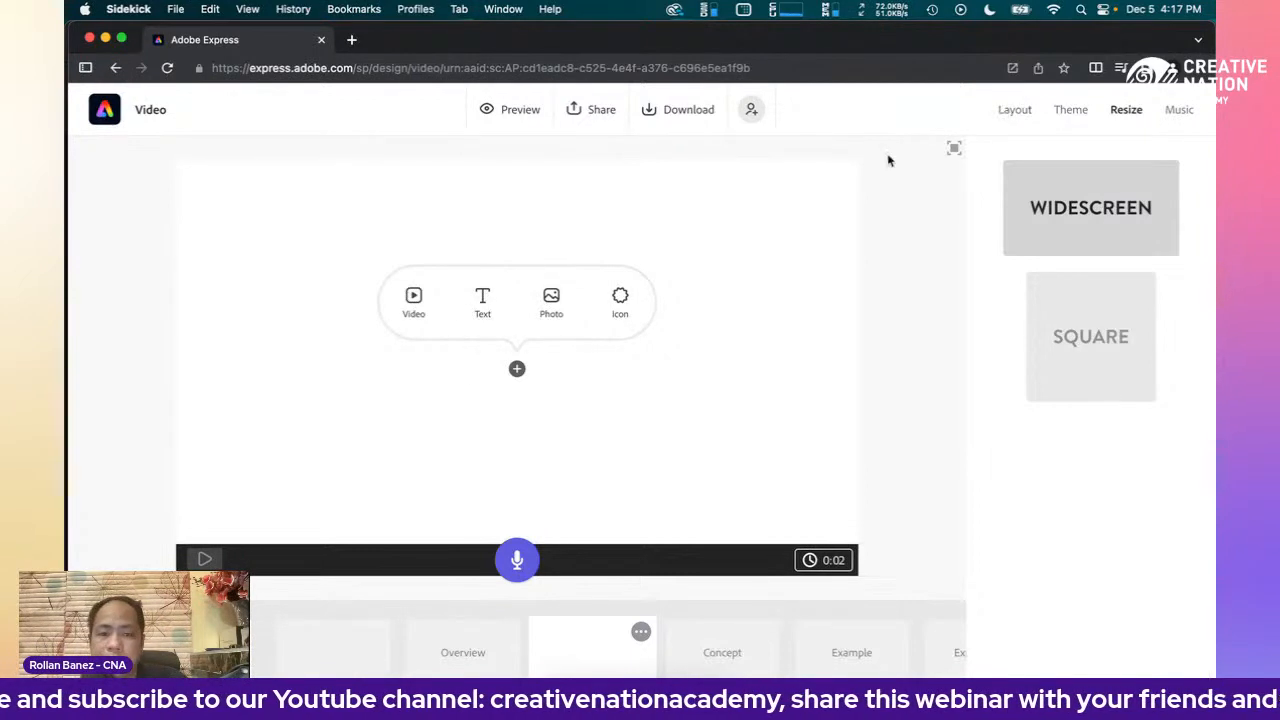
- Insert the video Dimension Workshop.mp4 from the Movies folder into the blank slide between Overview and Concept
left_click(410, 310)
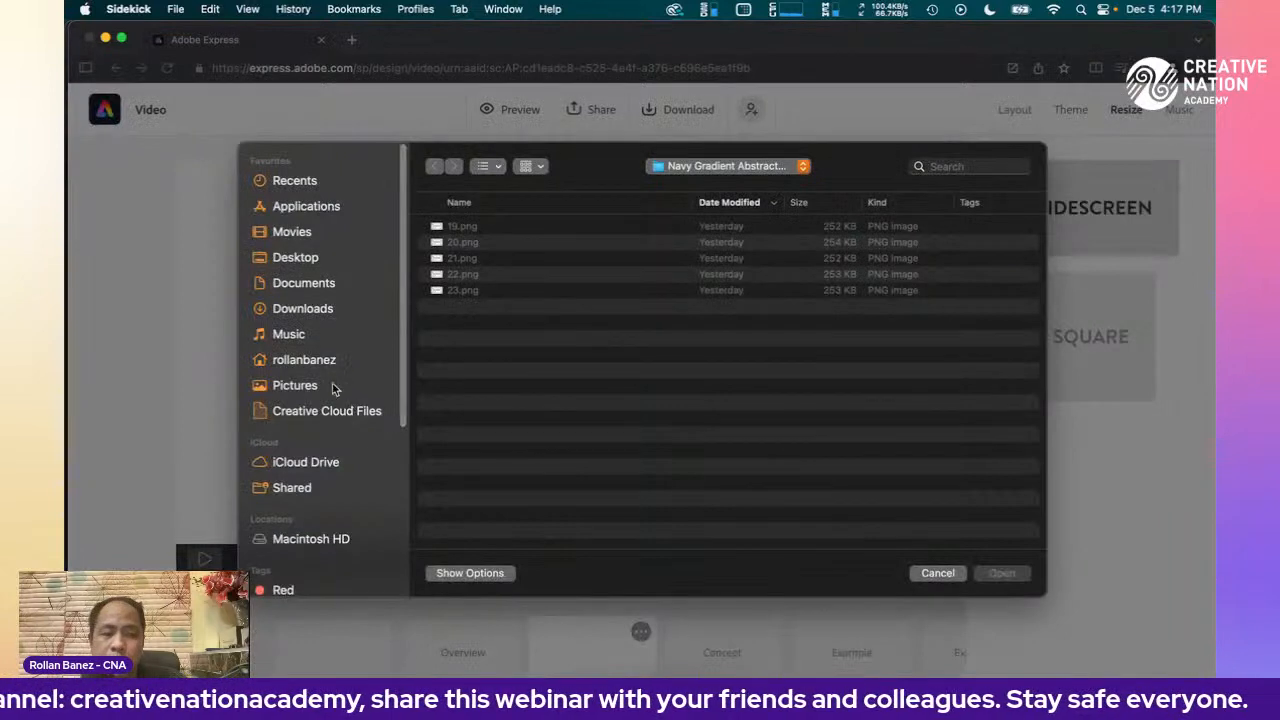
left_click(300, 233)
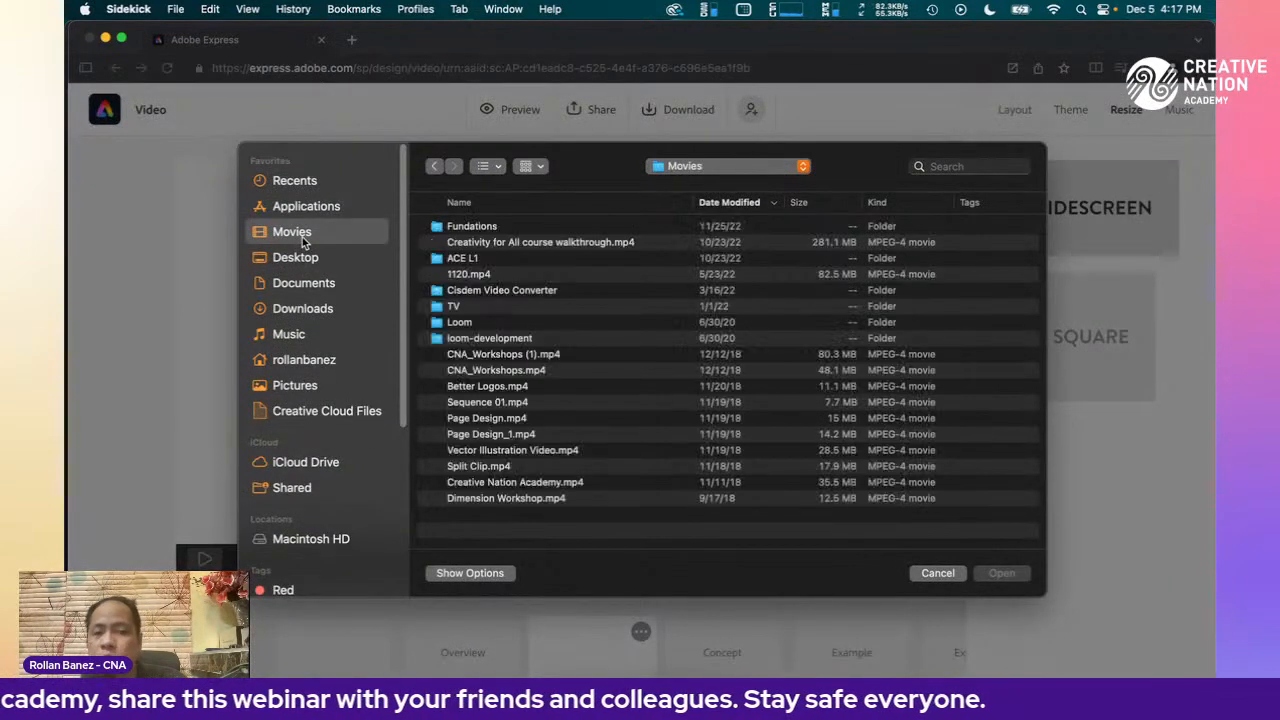
left_click(505, 406)
left_click(512, 468)
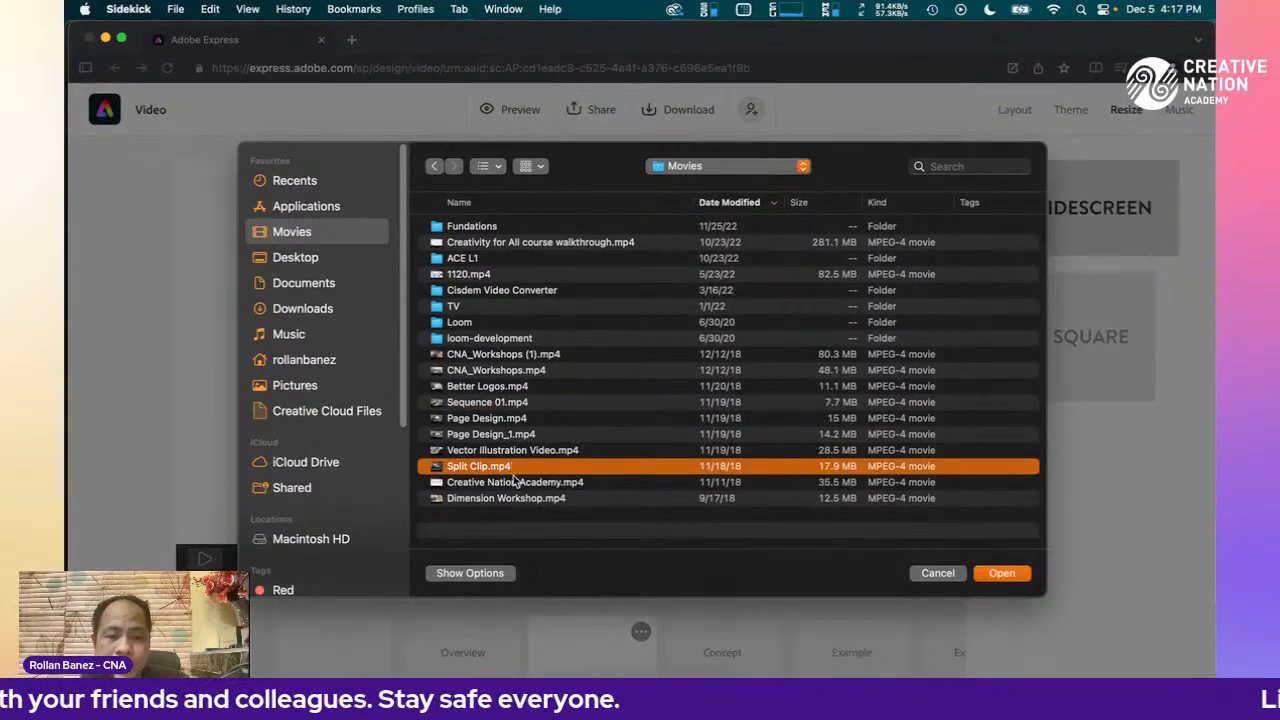
left_click(513, 482)
left_click(505, 499)
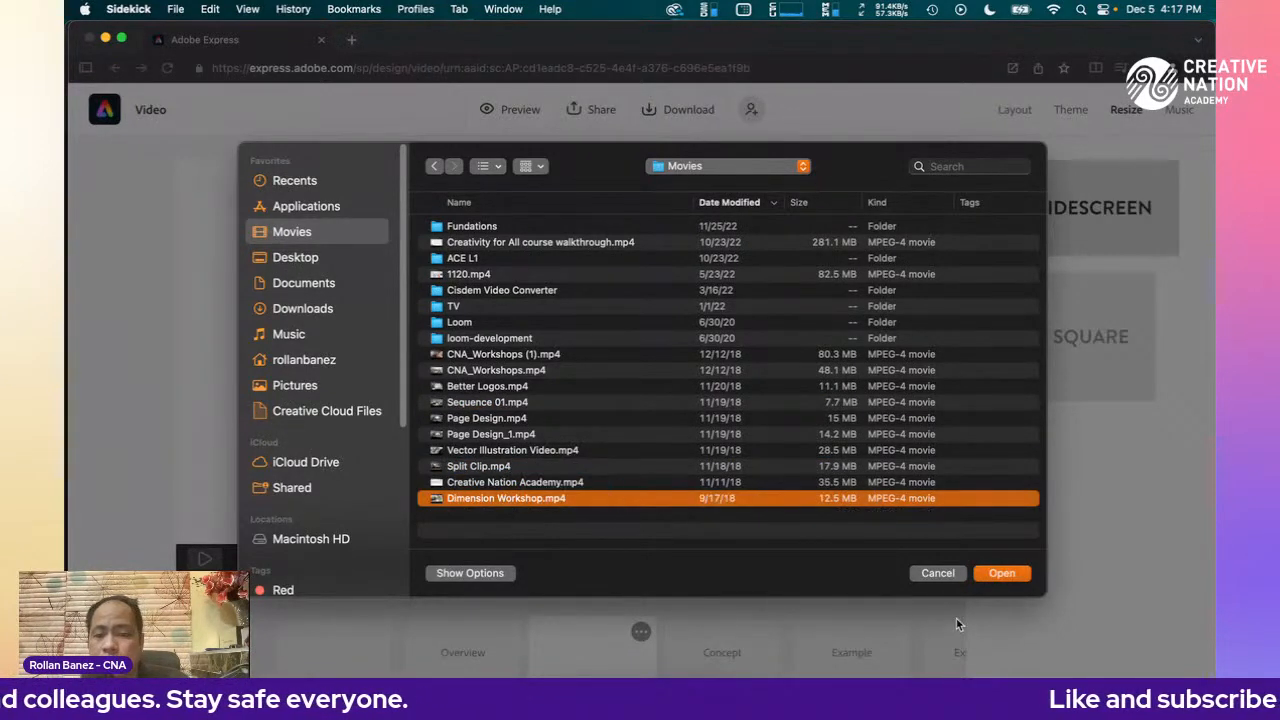
left_click(1003, 576)
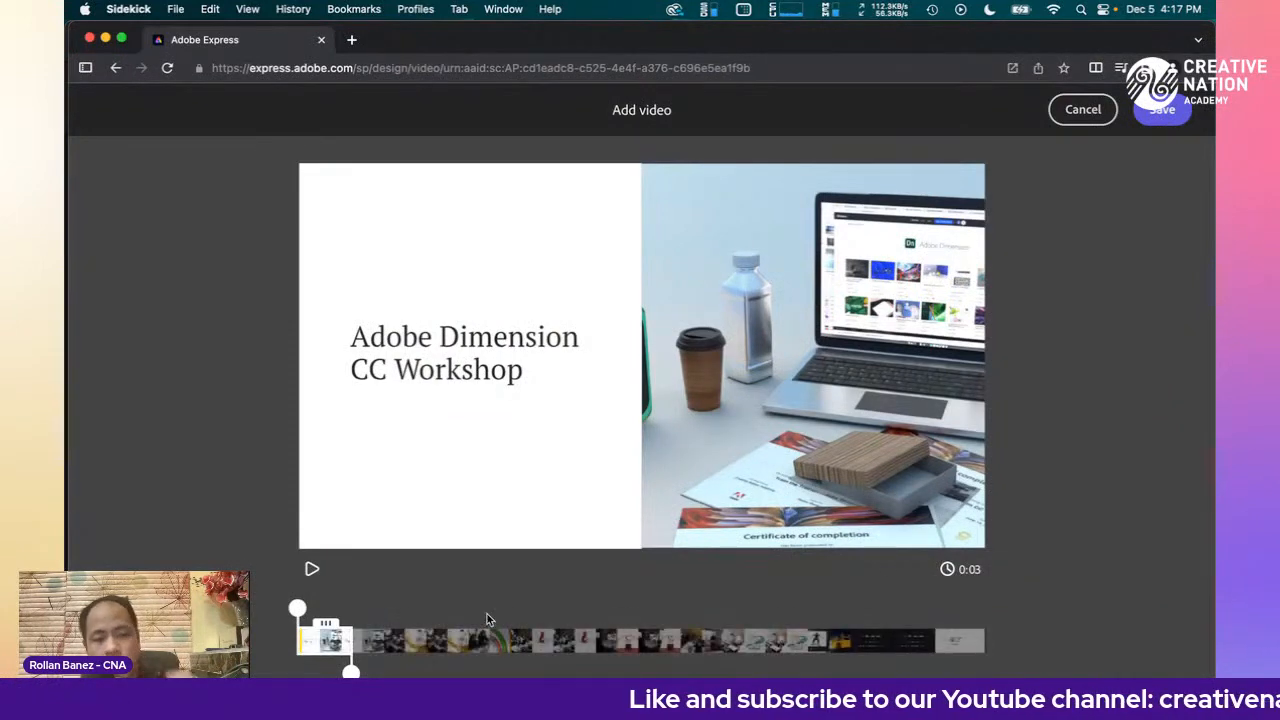
- Trim the clip to a 6-second section that starts at the two women at the computer and save it
left_click_drag(350, 672, 399, 671)
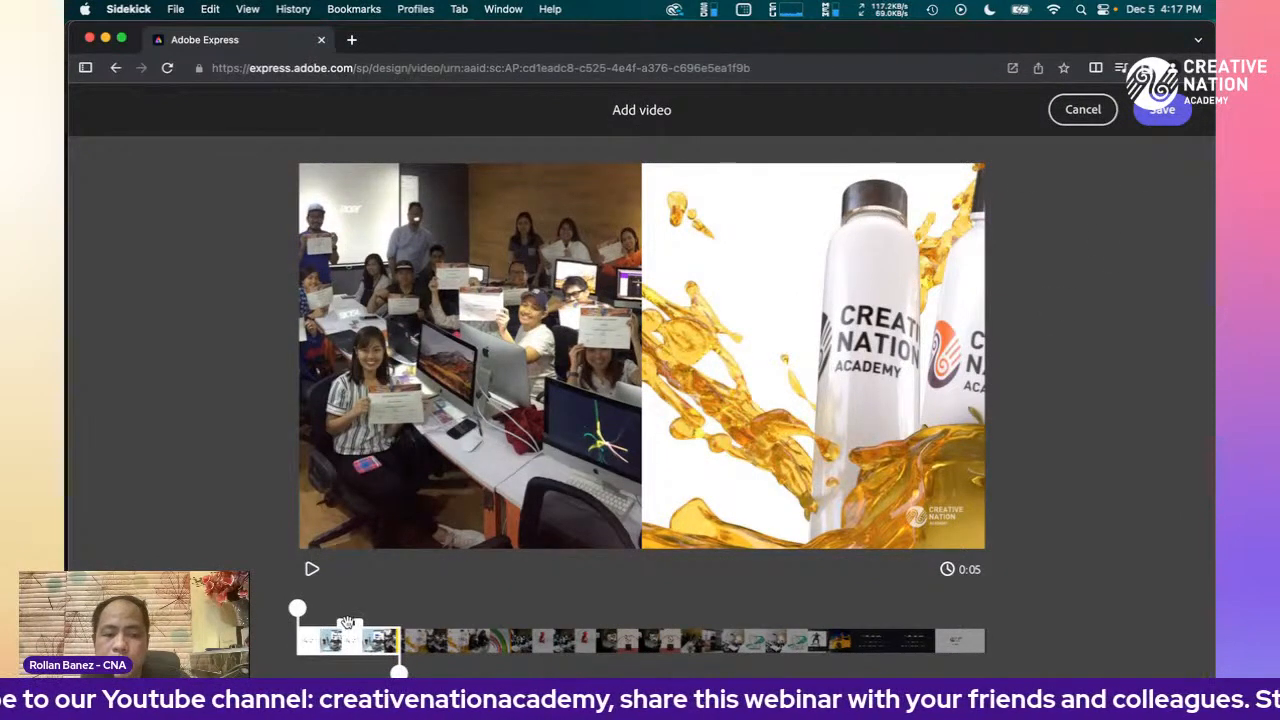
left_click_drag(347, 622, 504, 620)
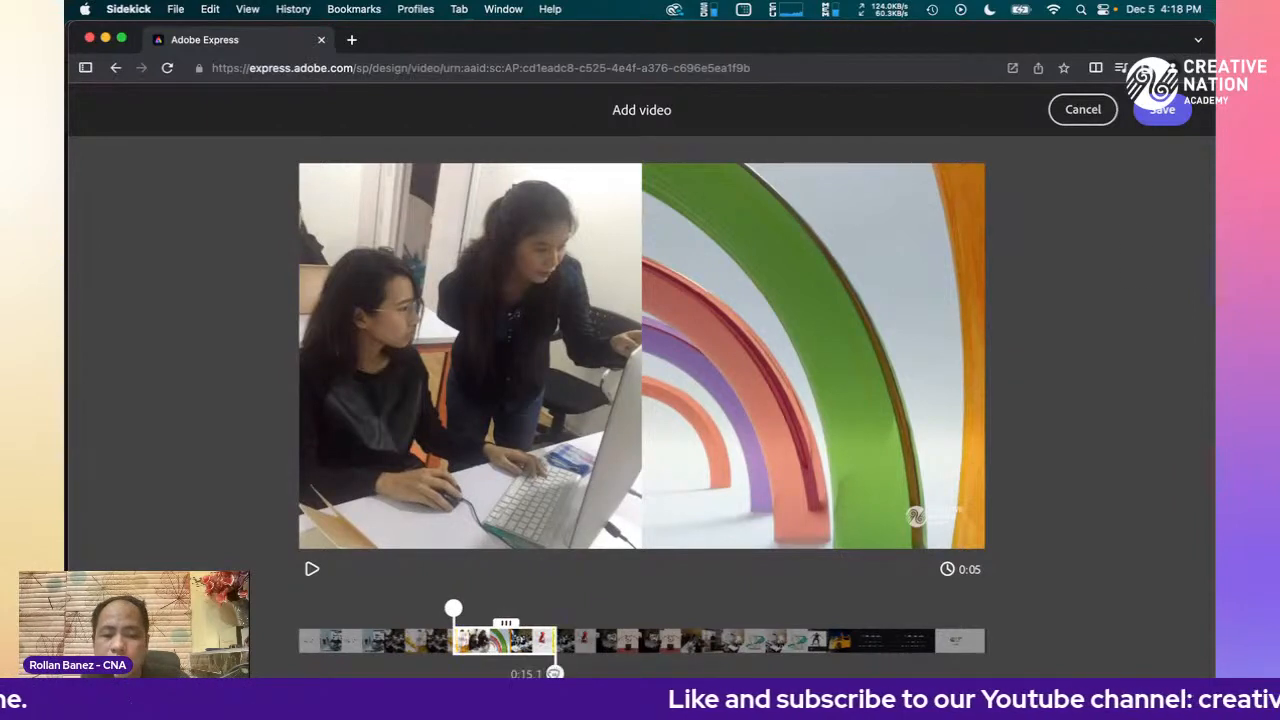
mouse_move(555, 672)
left_mouse_down()
mouse_move(580, 672)
mouse_move(569, 672)
left_mouse_up()
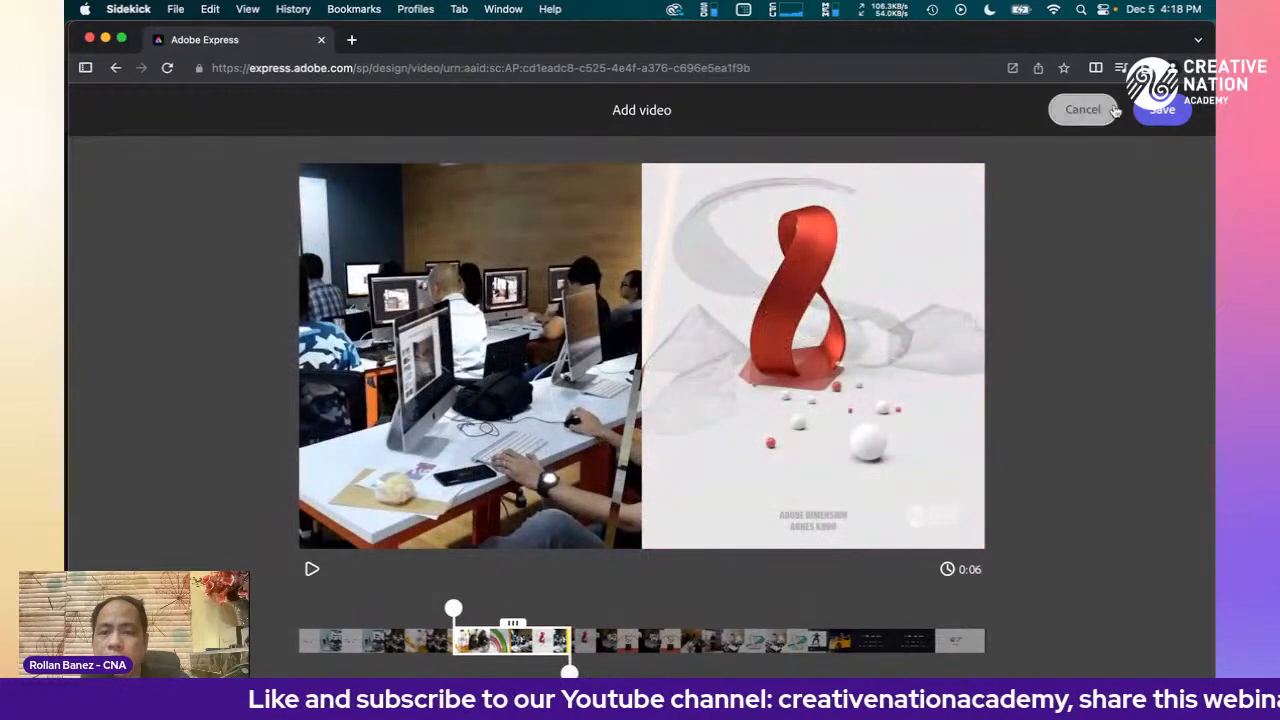
left_click(1174, 114)
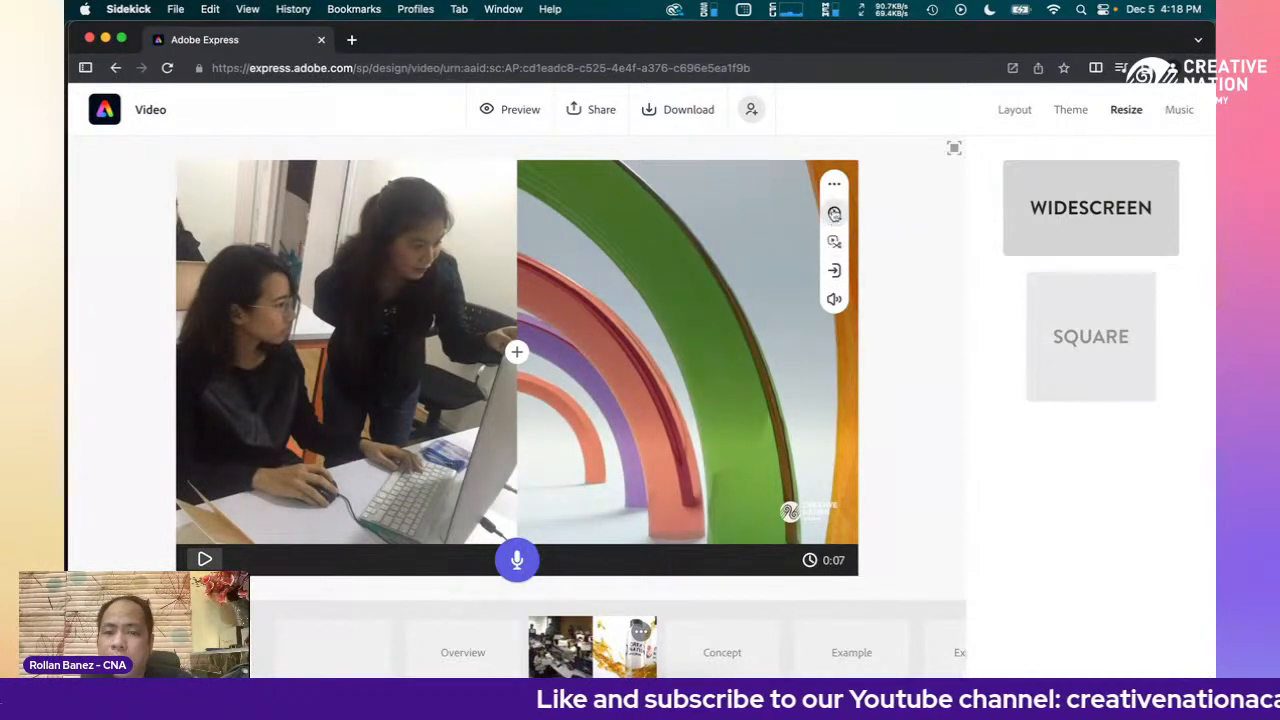
left_click(835, 189)
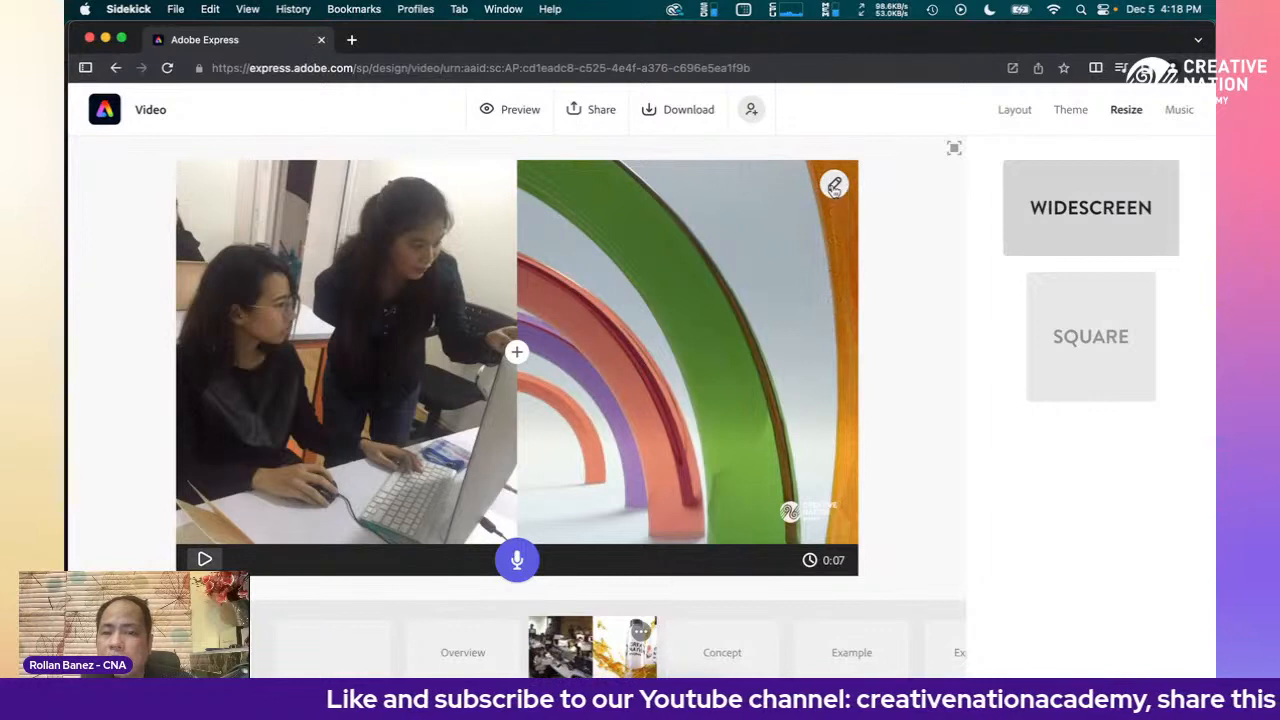
left_click(834, 187)
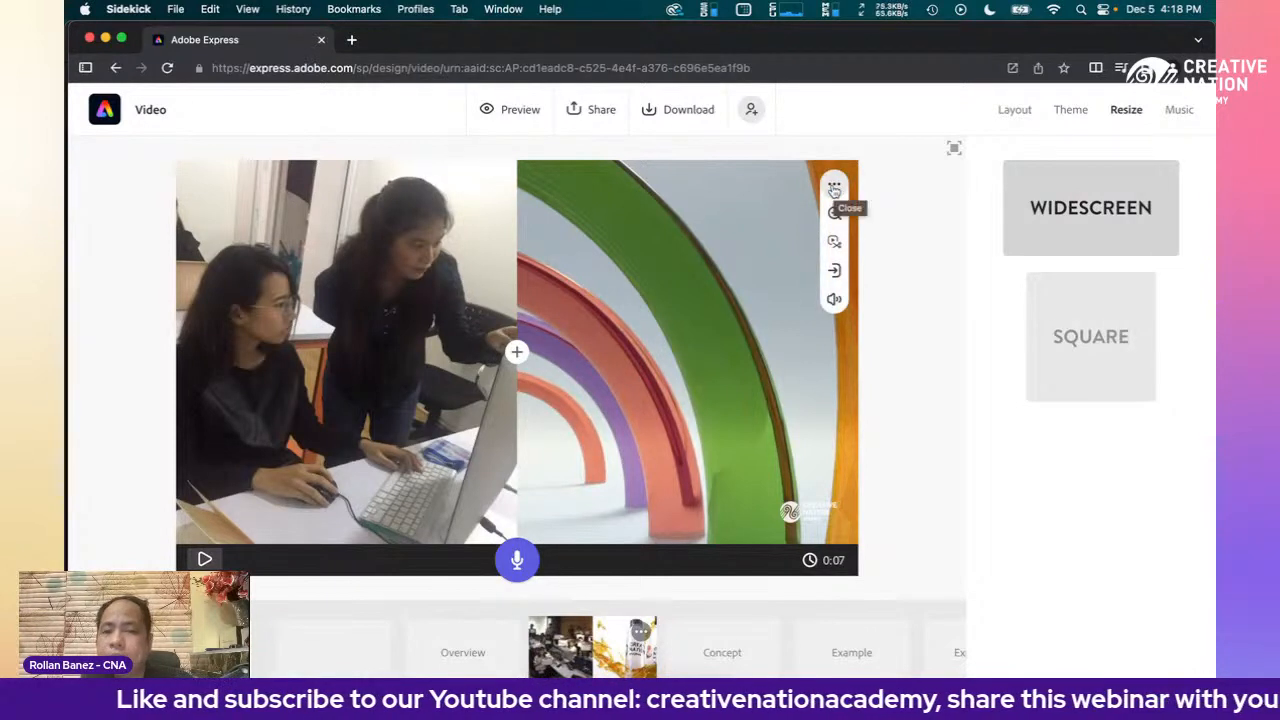
left_click(834, 189)
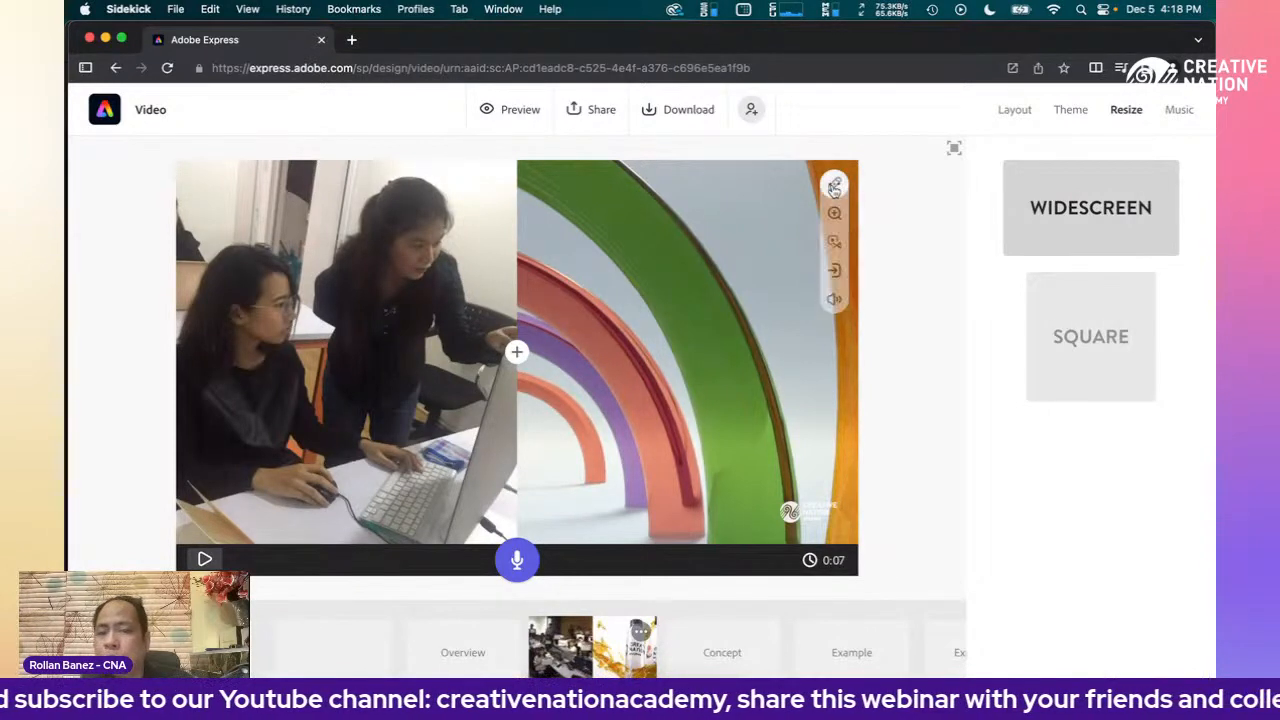
- Try enlarging the clip on its slide and shifting it to show more of the two women
left_click(834, 187)
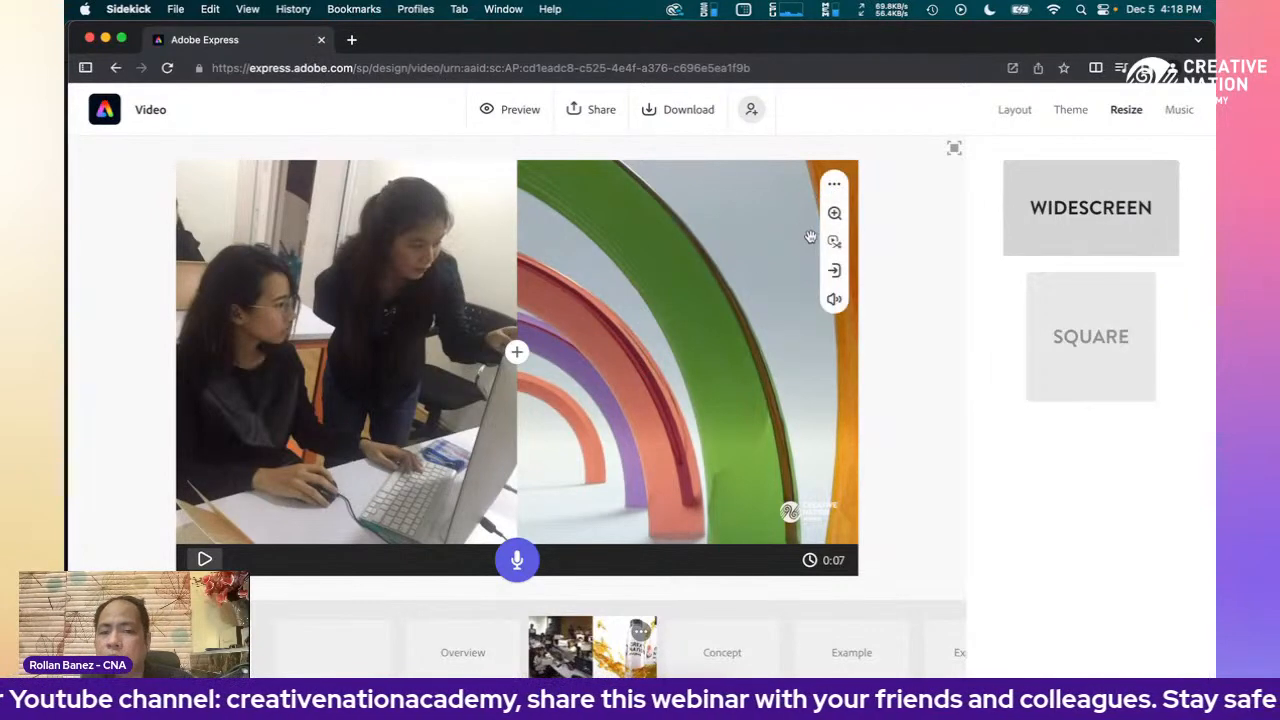
left_click(833, 218)
left_click(833, 219)
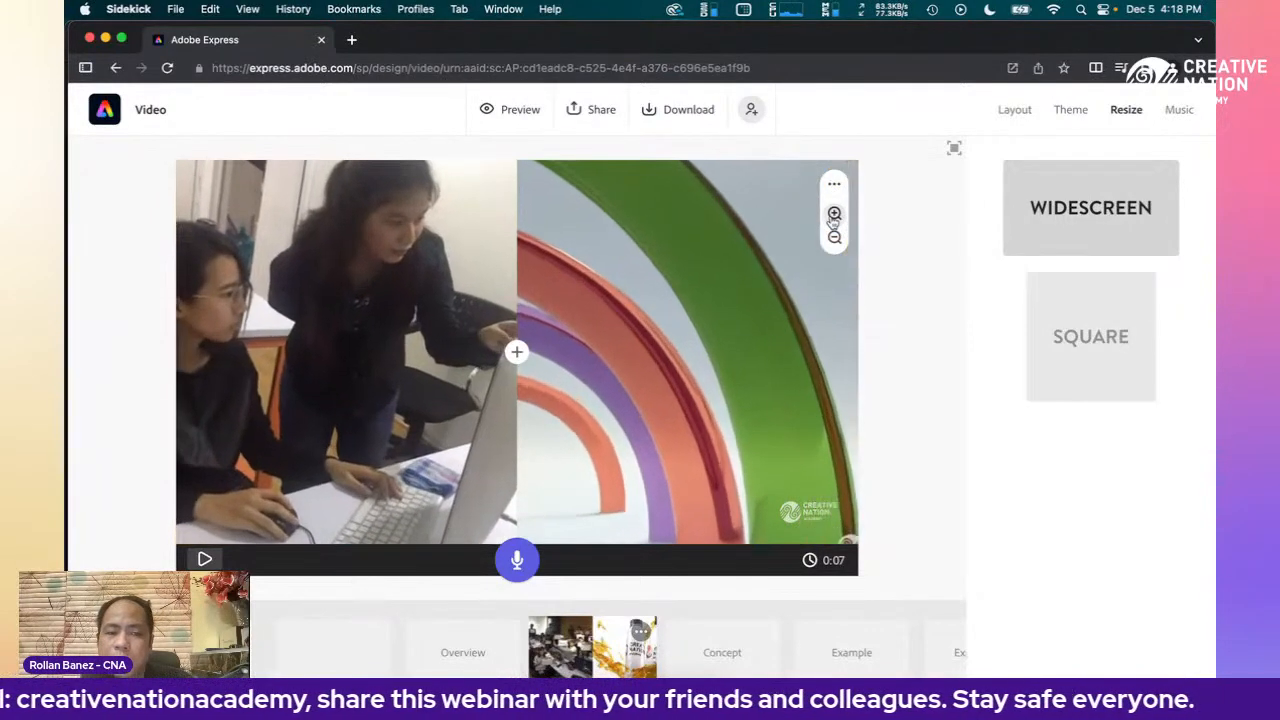
left_click_drag(549, 240, 710, 325)
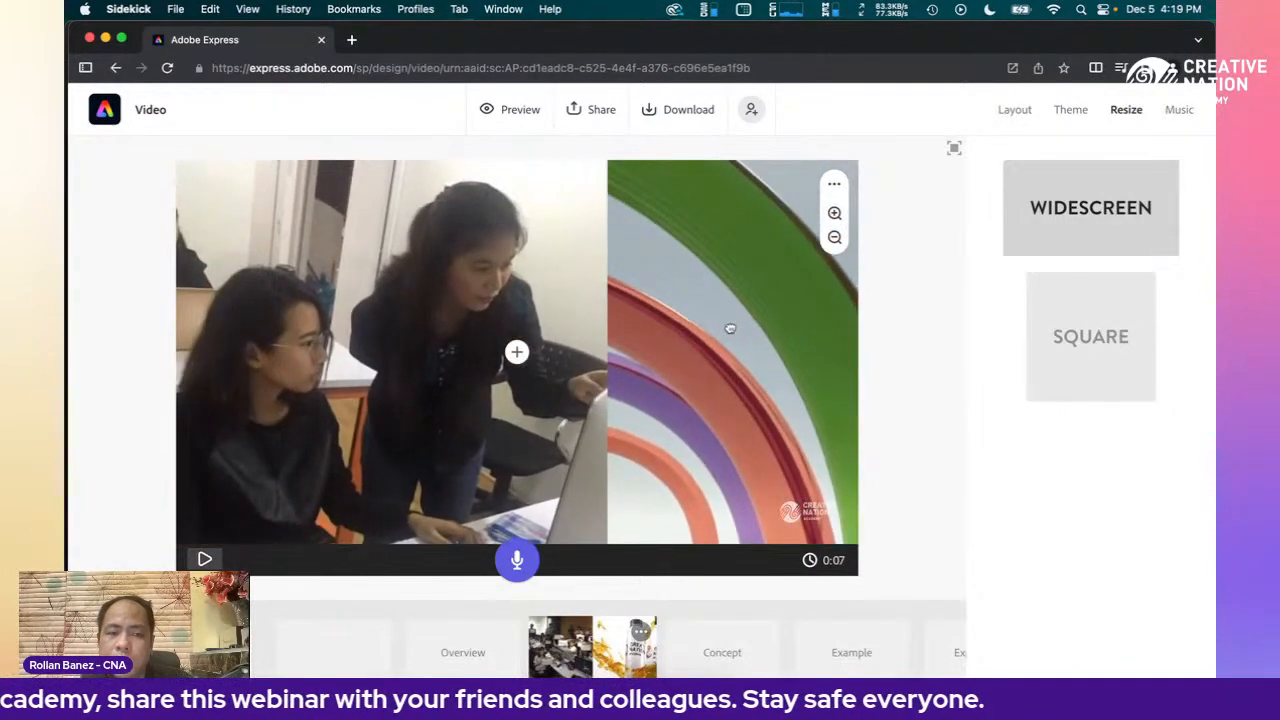
left_click(835, 215)
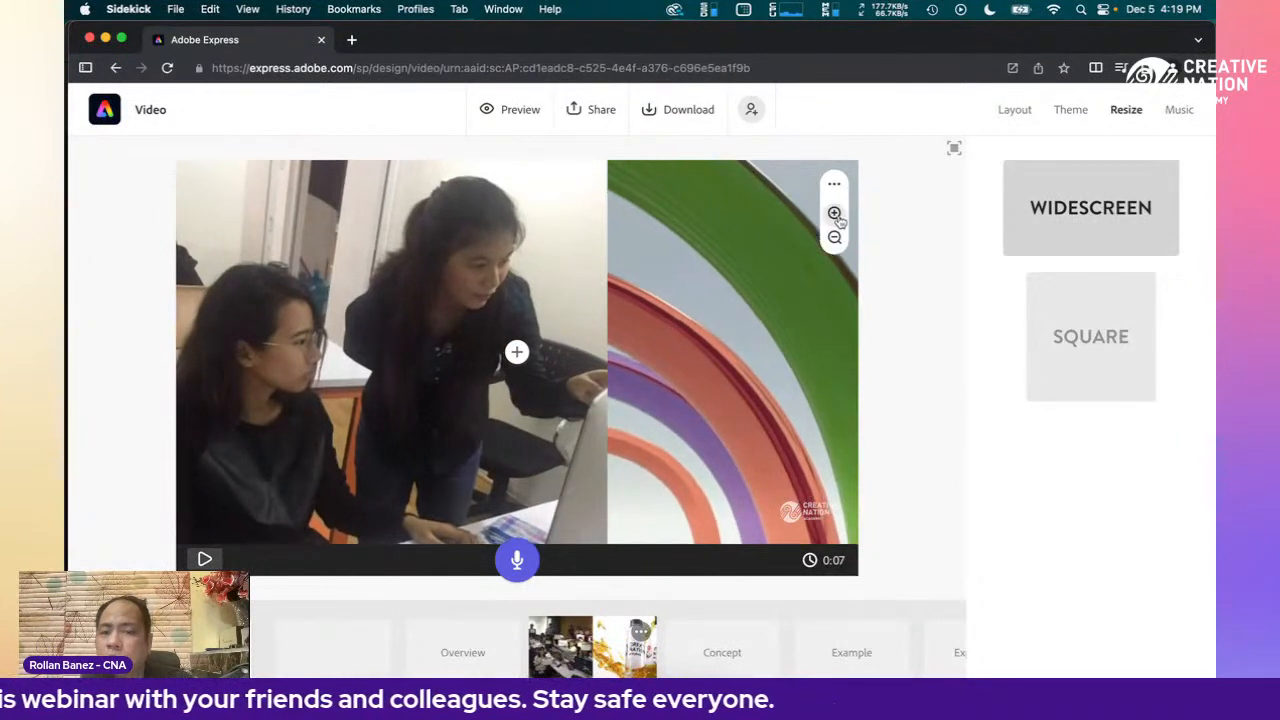
left_click(835, 215)
left_click(835, 215)
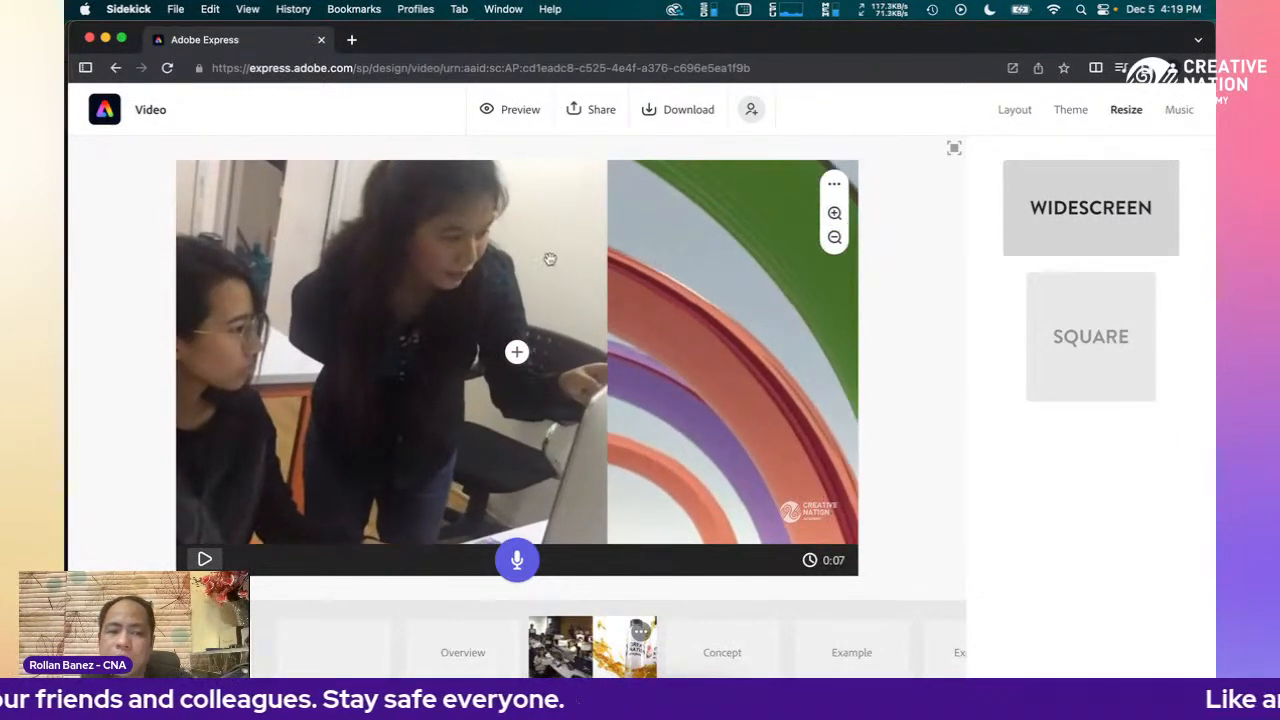
left_click_drag(549, 259, 703, 279)
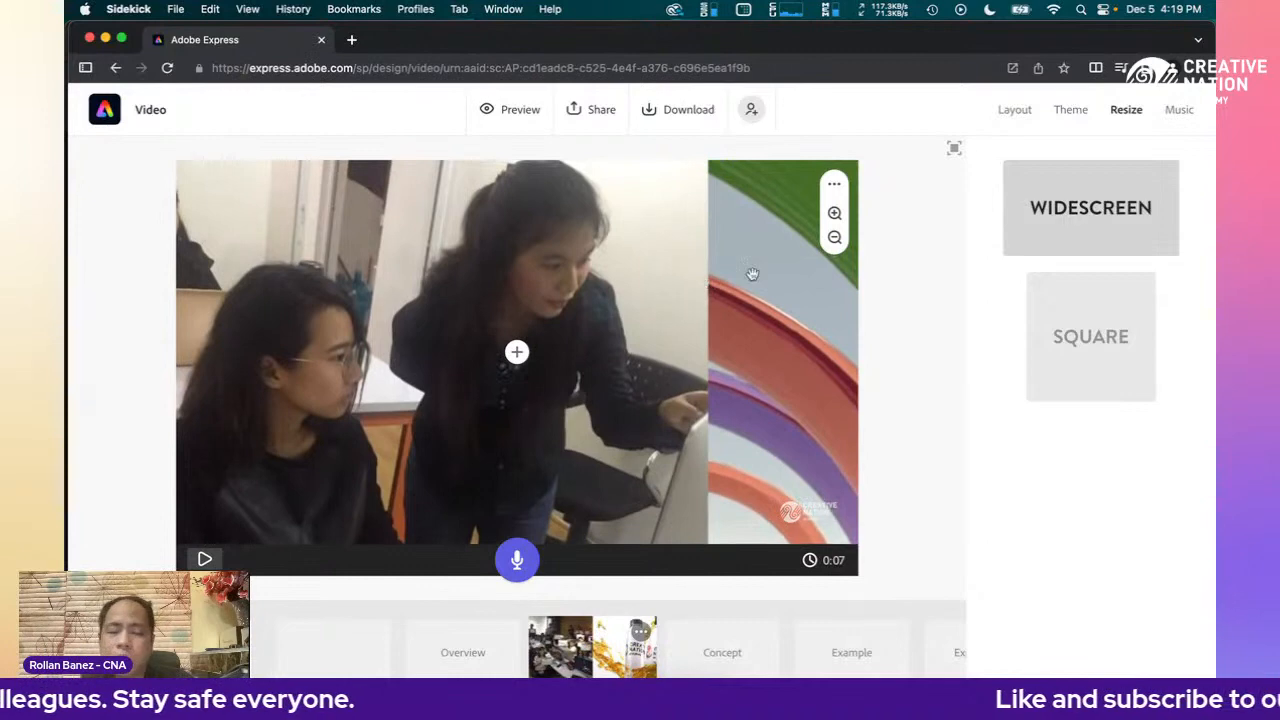
- Shrink the clip until it is smaller than the slide, then scale it back to fill the frame exactly
left_click(836, 240)
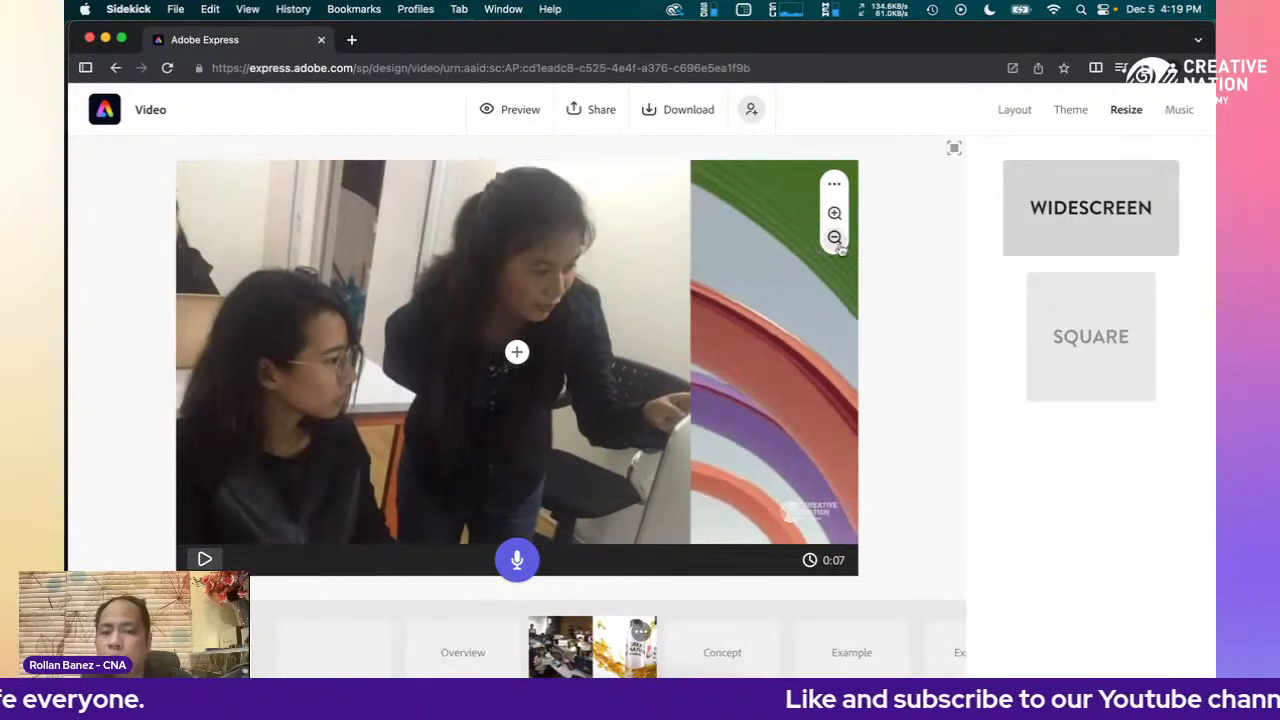
left_click(836, 240)
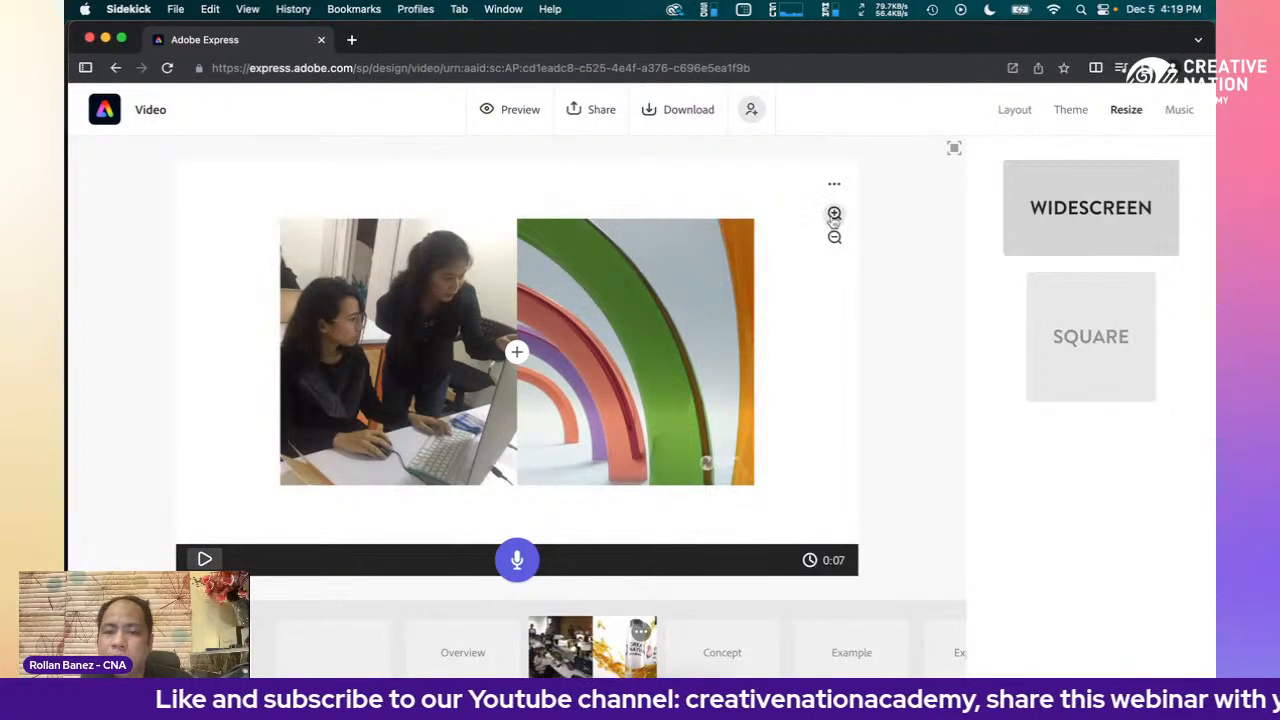
left_click(834, 215)
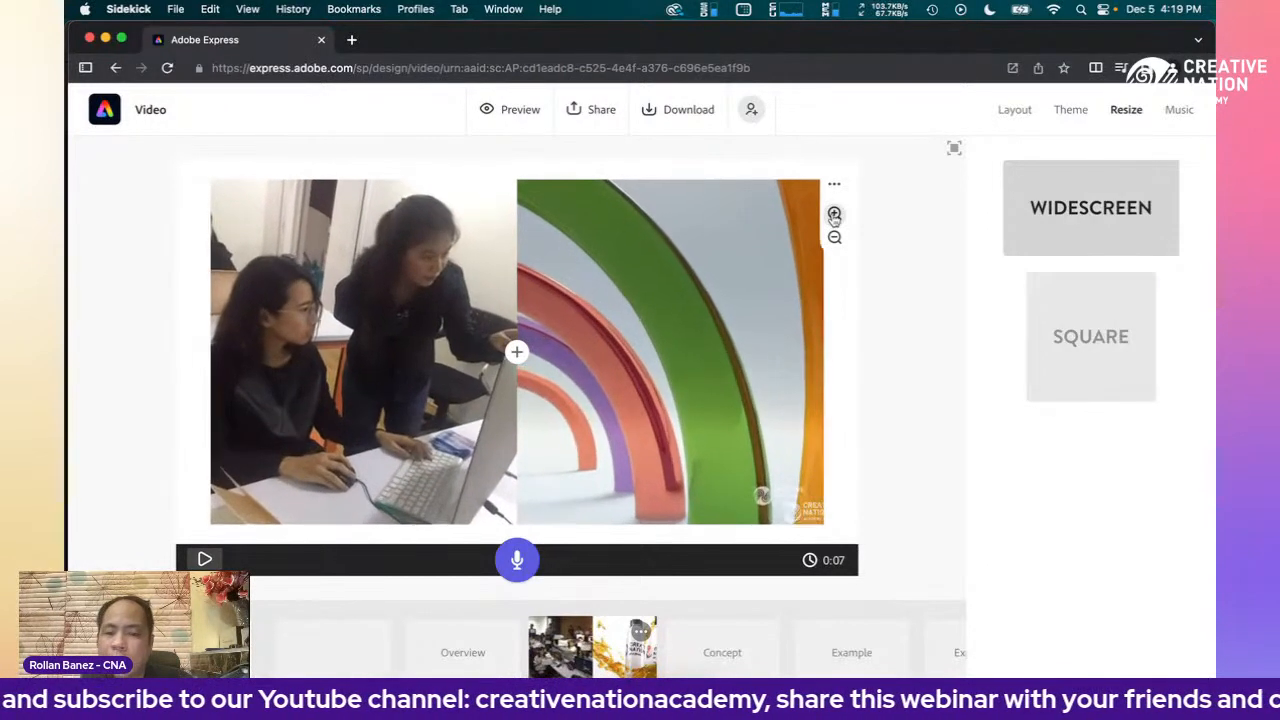
left_click(834, 215)
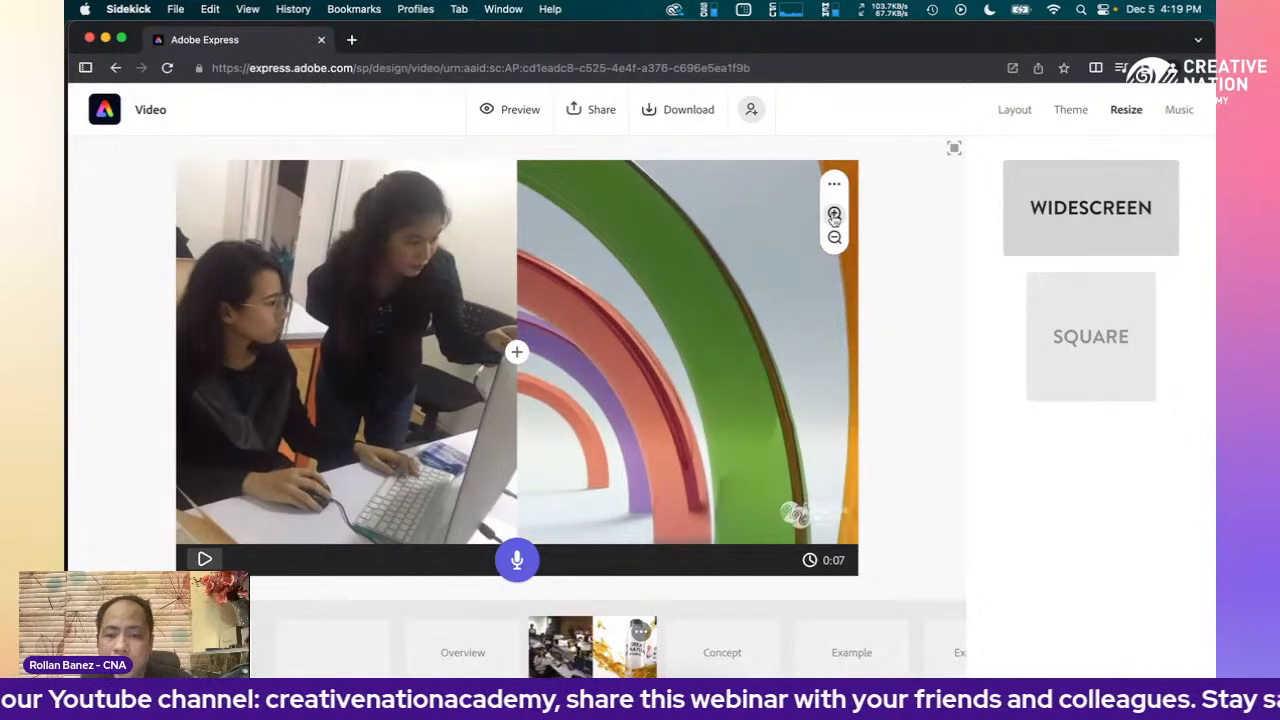
left_click(834, 238)
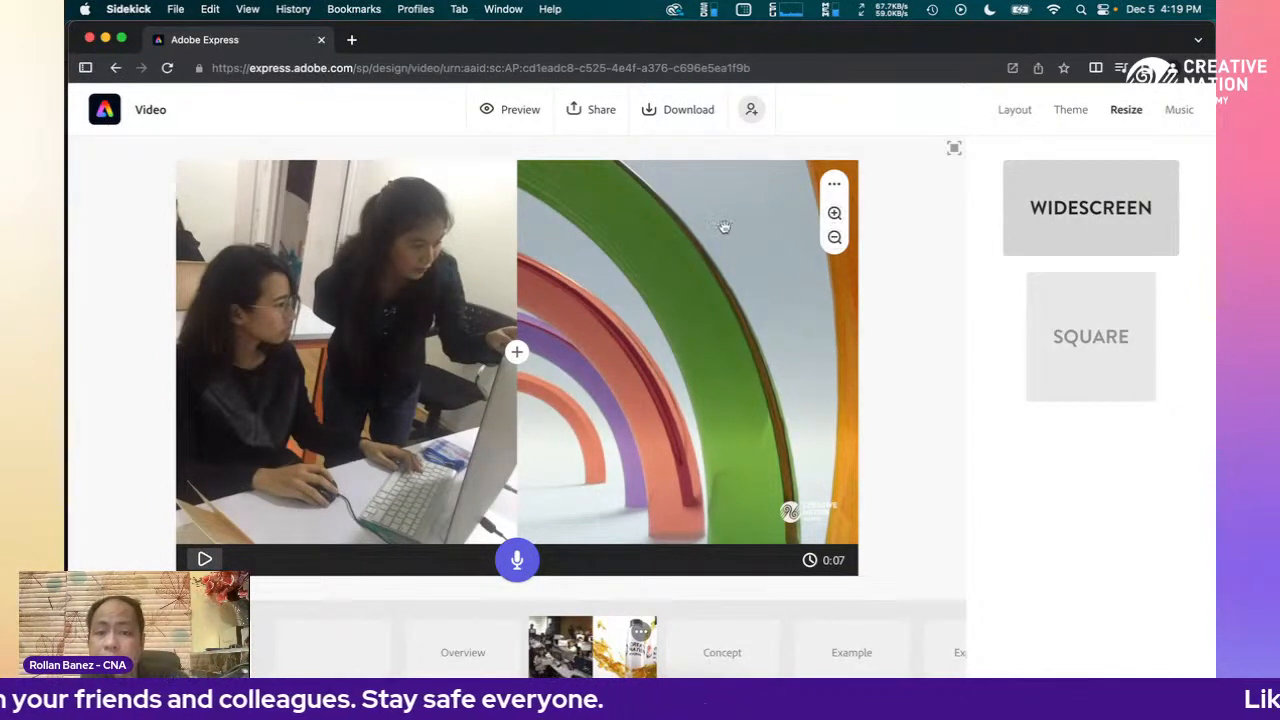
left_click(834, 184)
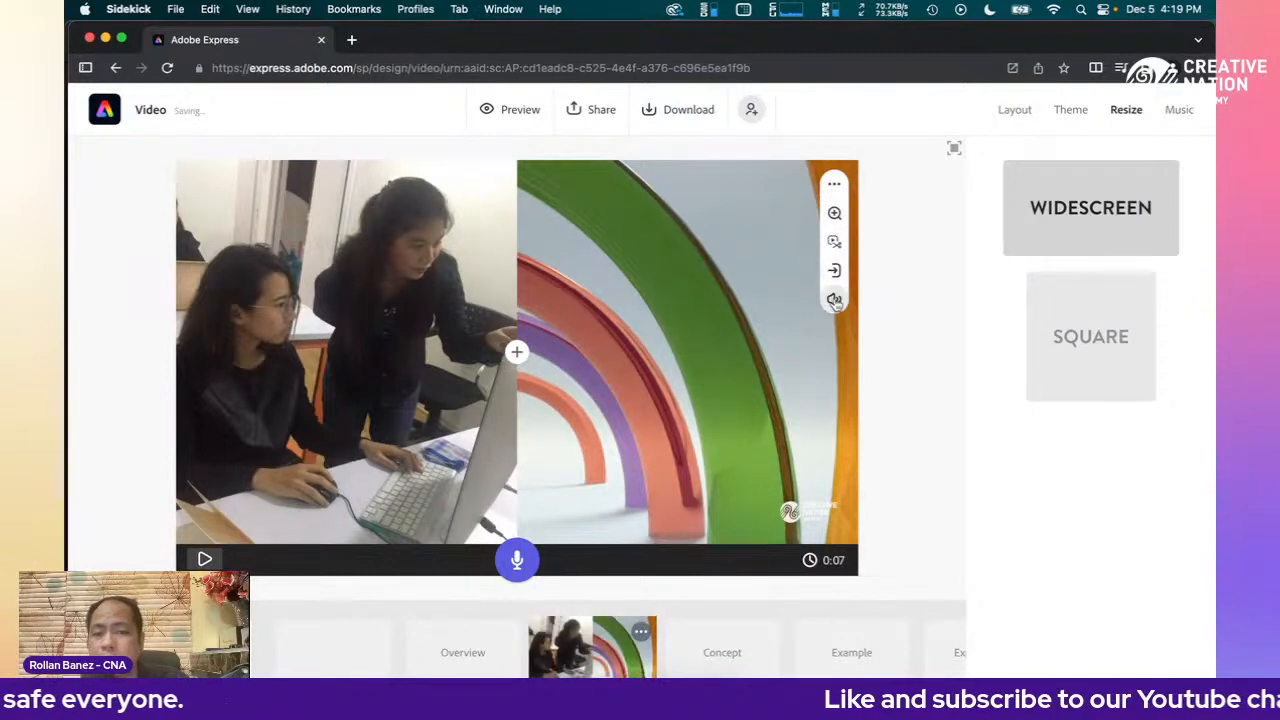
- Continue the clip on a new slide from where it left off, extend the section to 5 seconds and save it
left_click(835, 302)
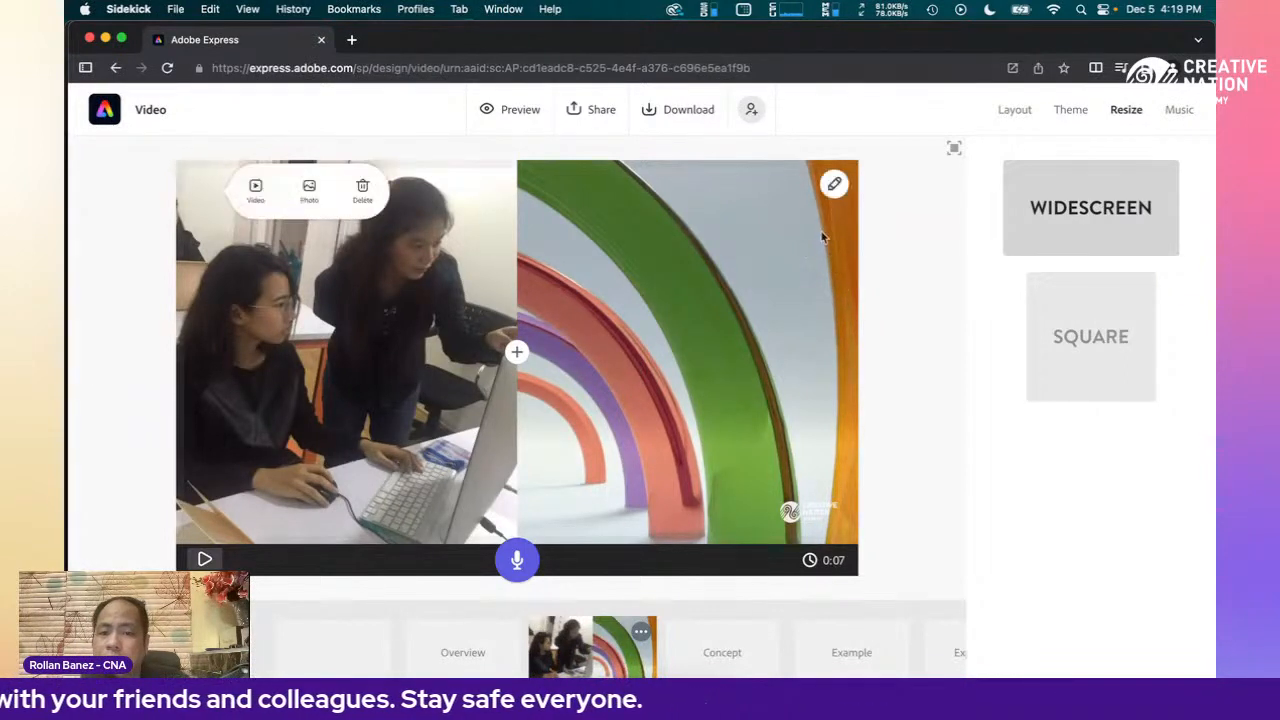
mouse_move(834, 190)
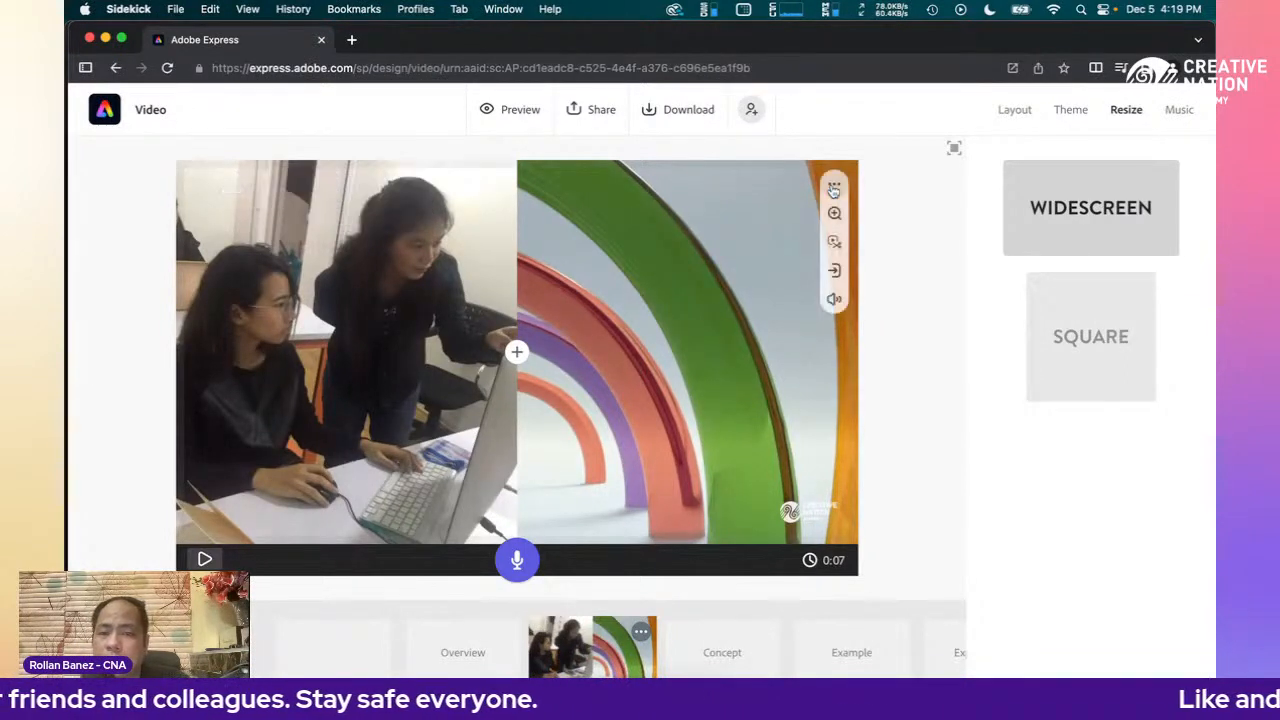
left_click(836, 271)
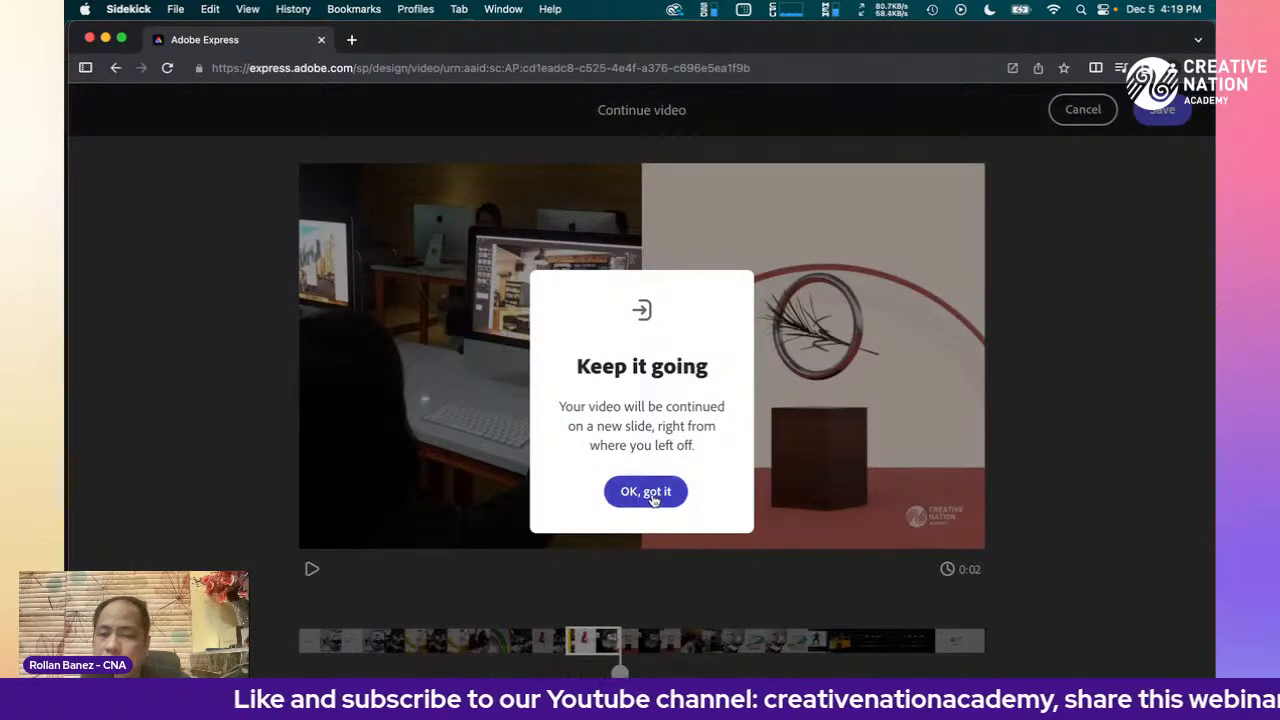
left_click(652, 494)
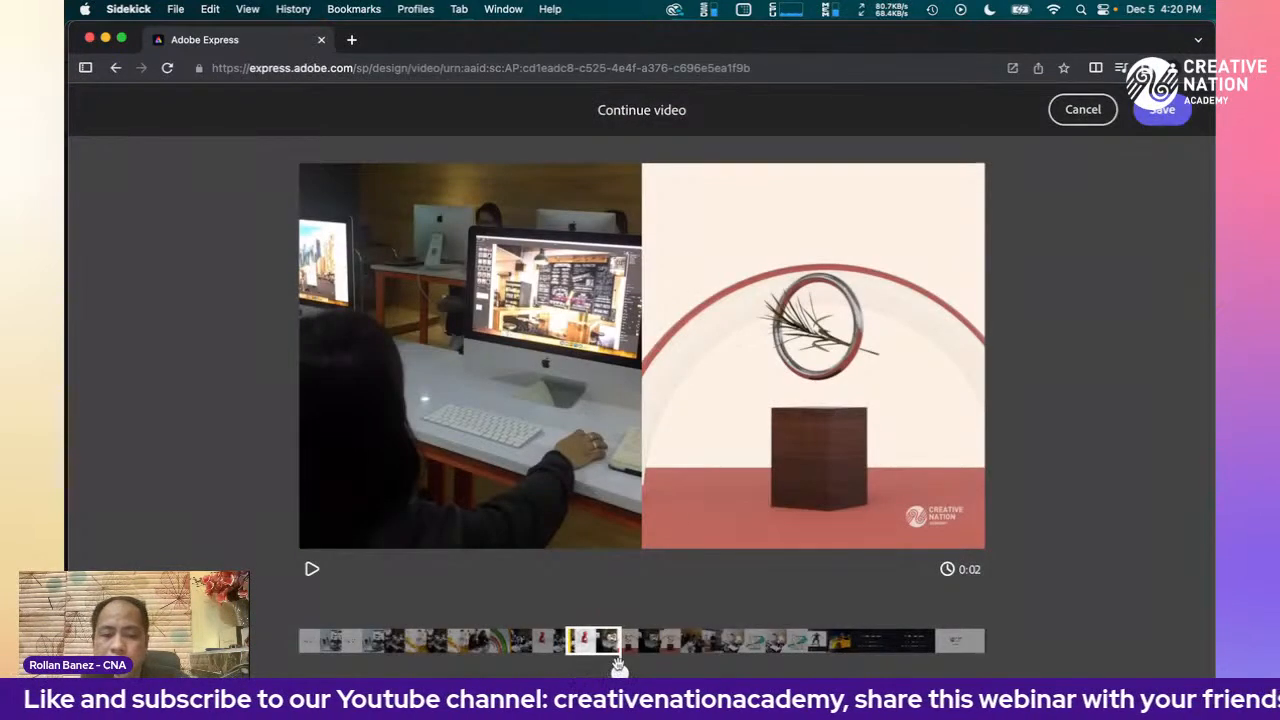
left_click_drag(619, 670, 656, 670)
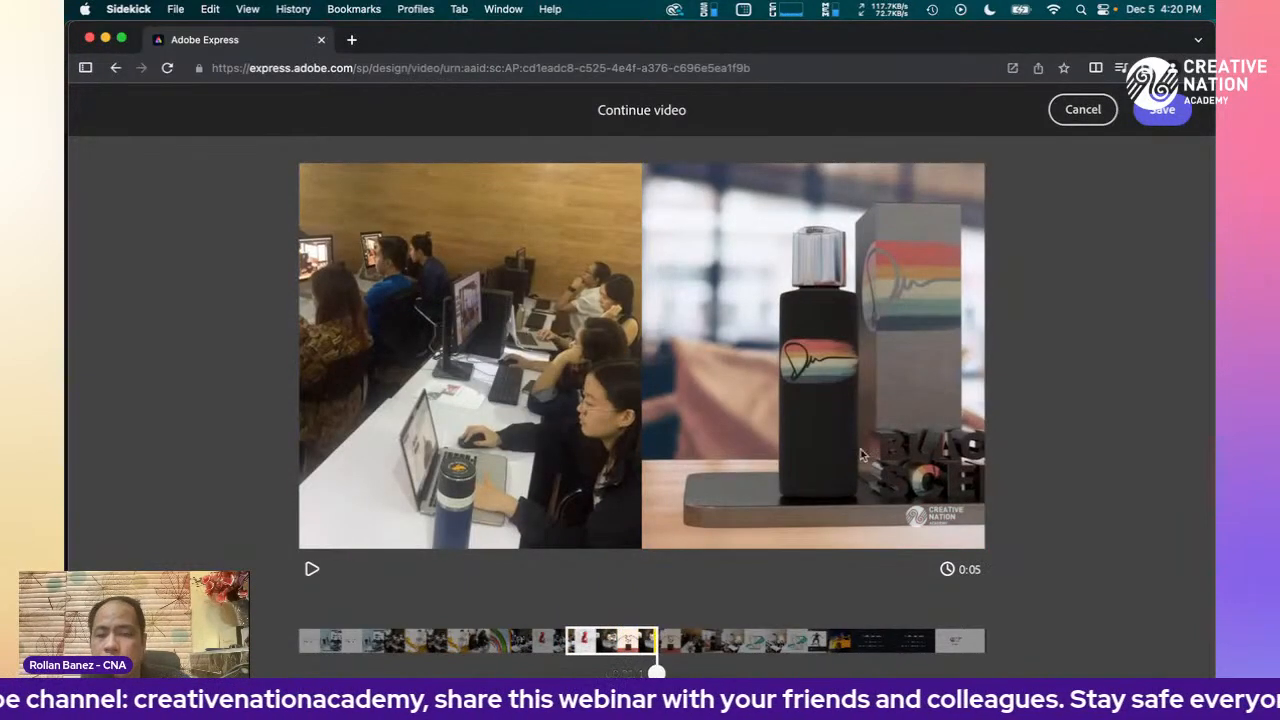
left_click(1165, 110)
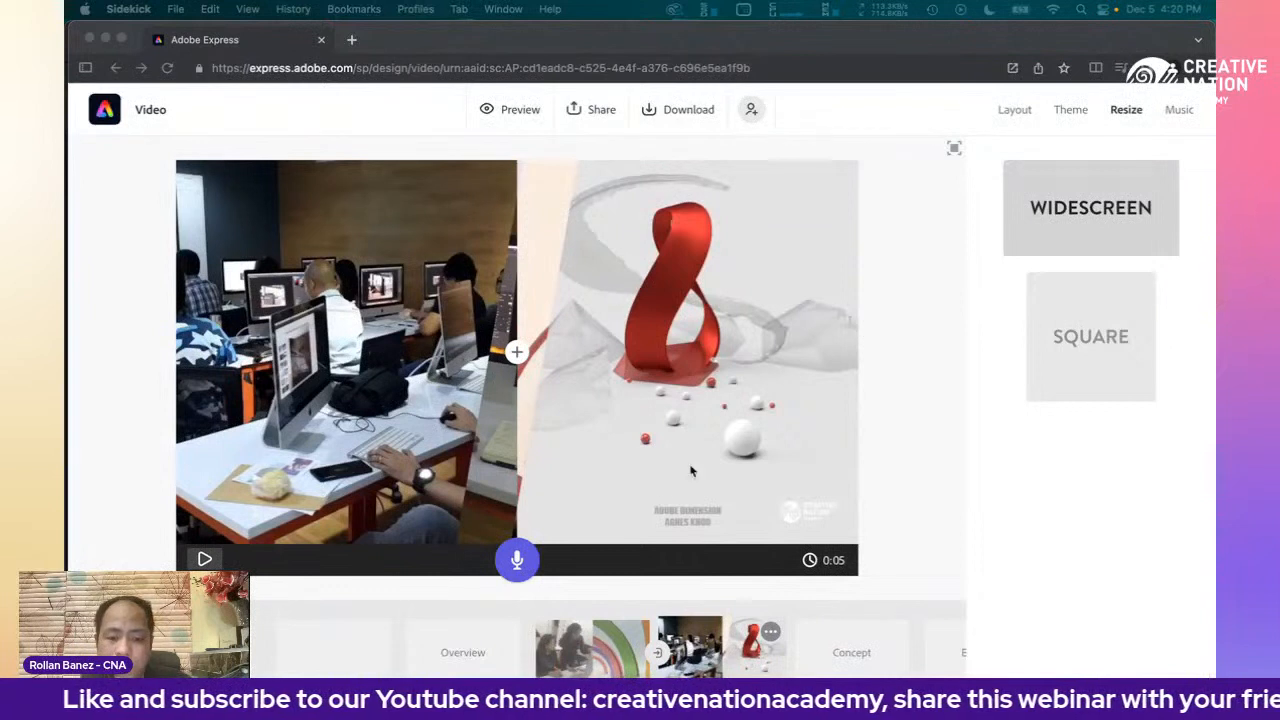
- Delete the slide that holds the continued part of the clip
left_click(704, 629)
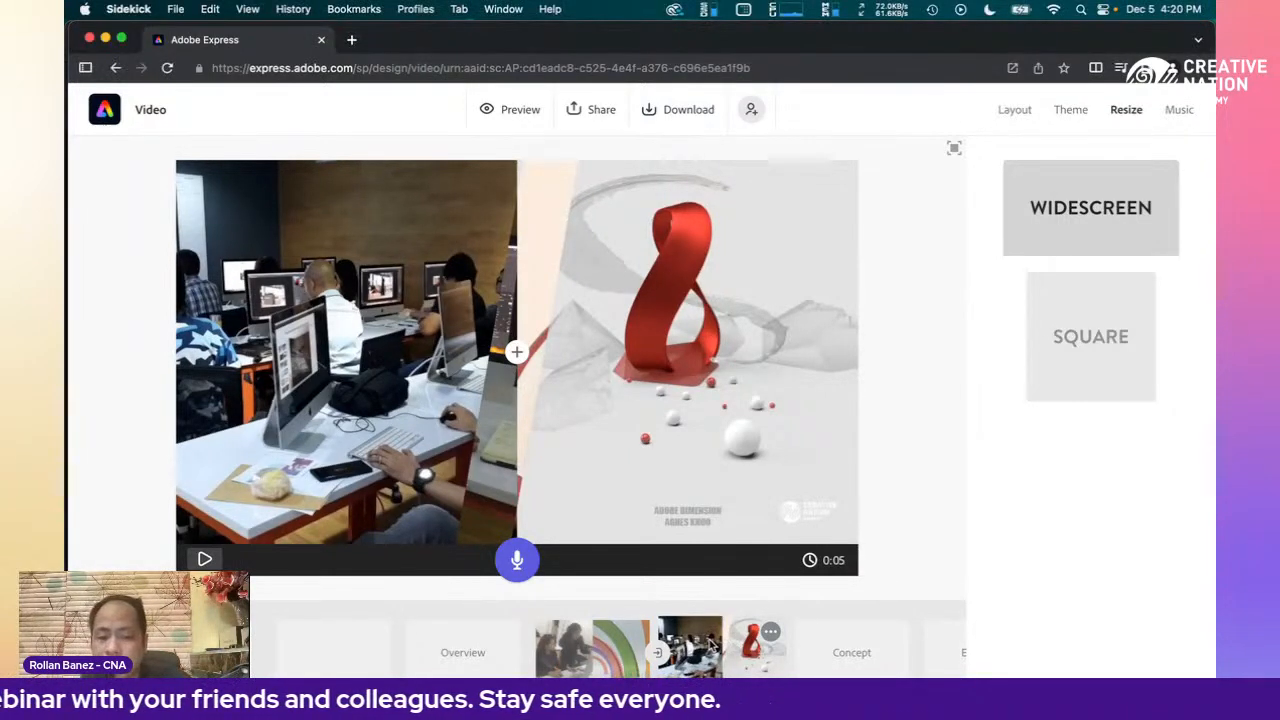
left_click(770, 632)
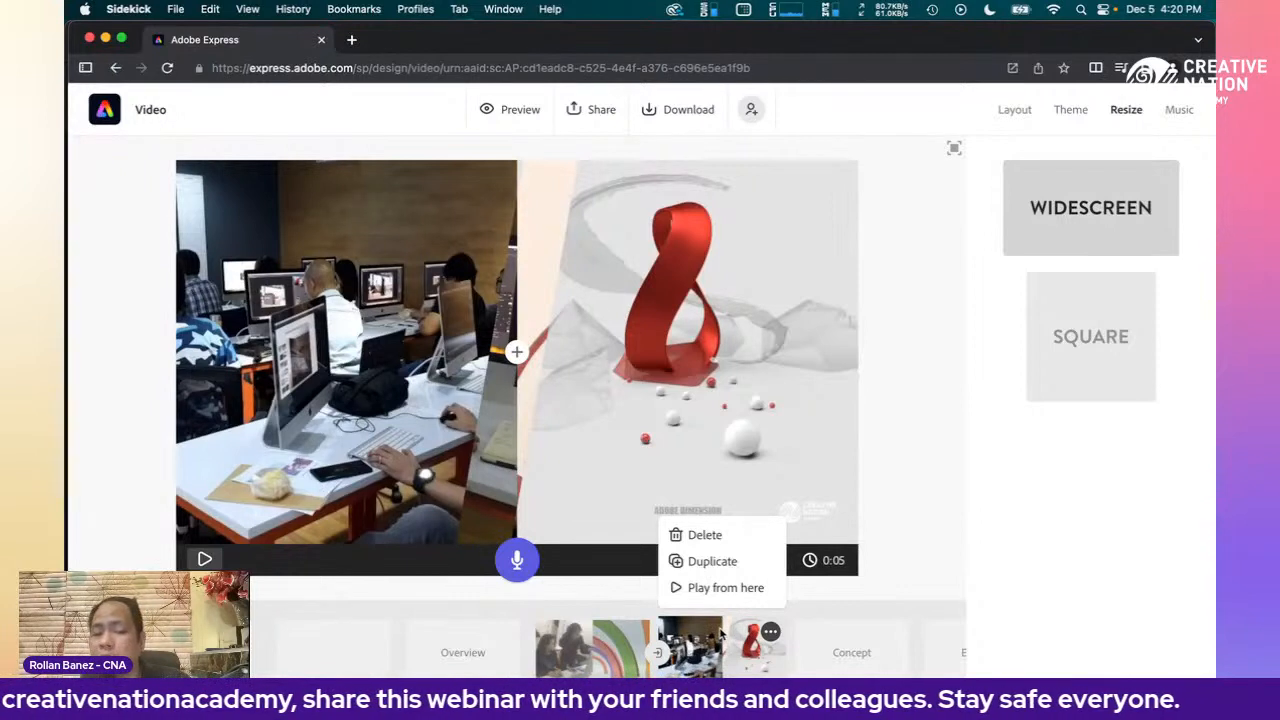
left_click(704, 534)
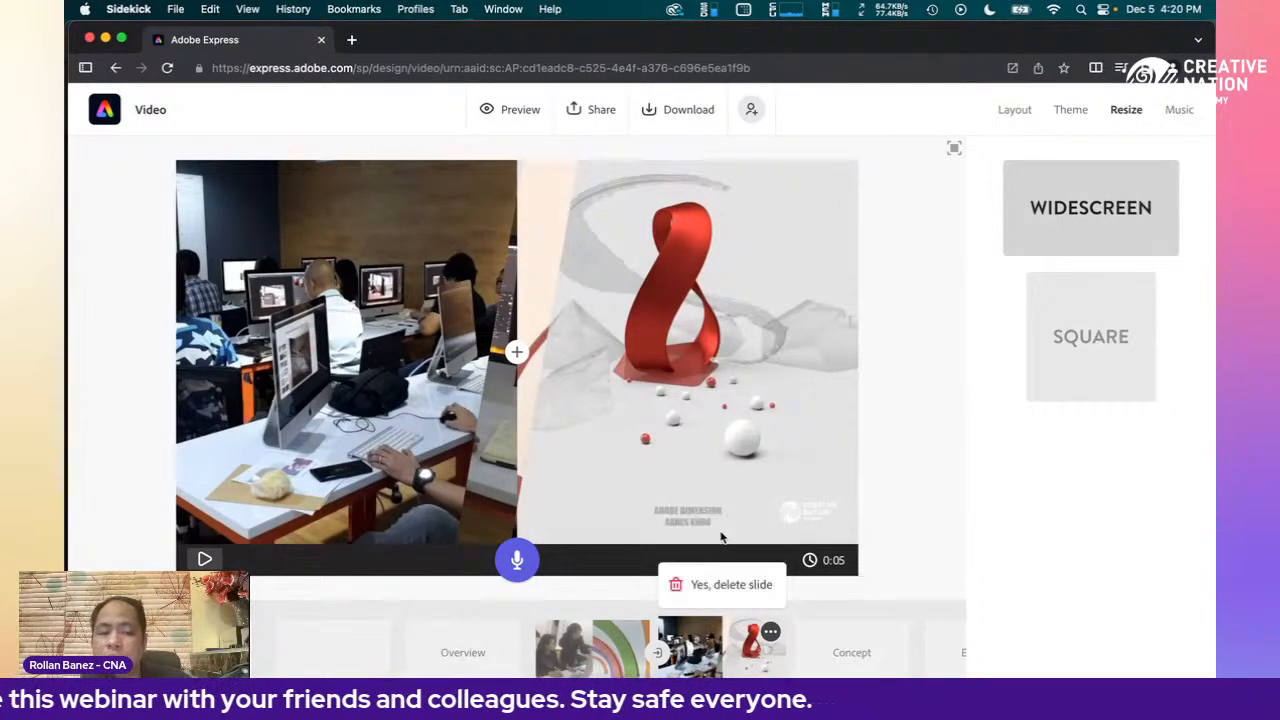
left_click(729, 586)
- Add the text "Dimension Class 2018" over the split slide showing the two women and the colourful arches
left_click(612, 640)
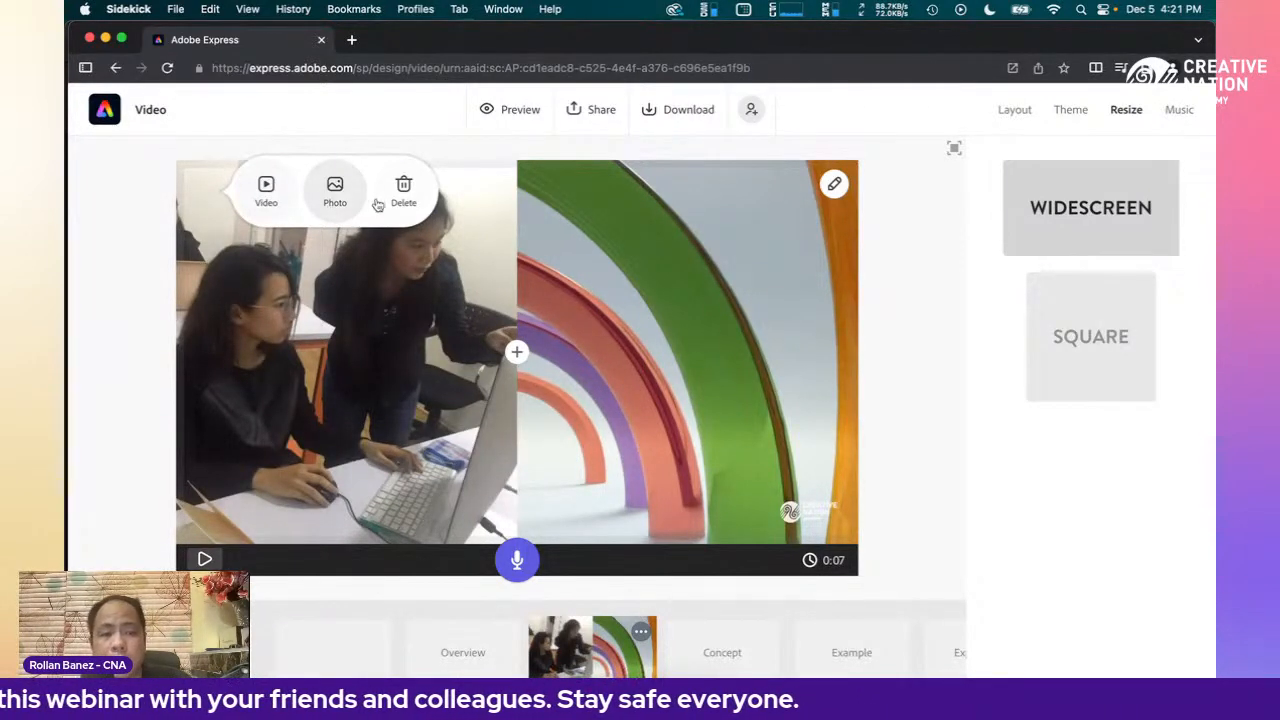
left_click(517, 353)
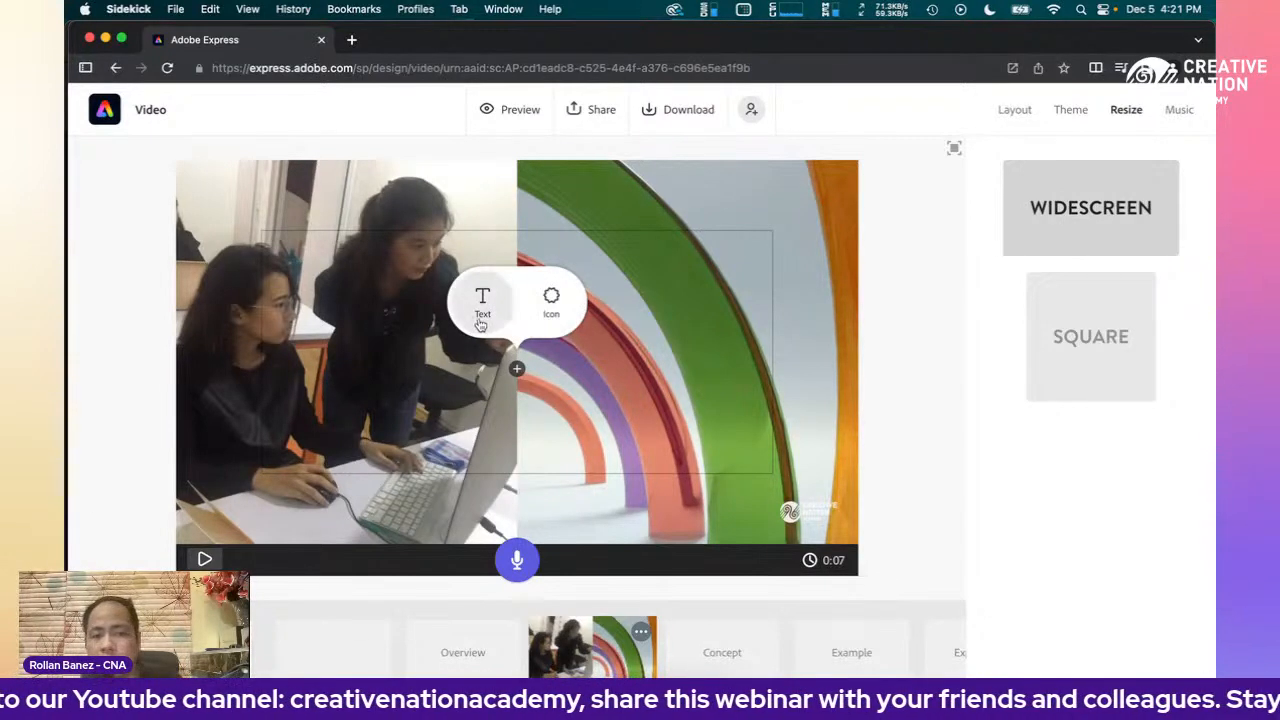
left_click(482, 320)
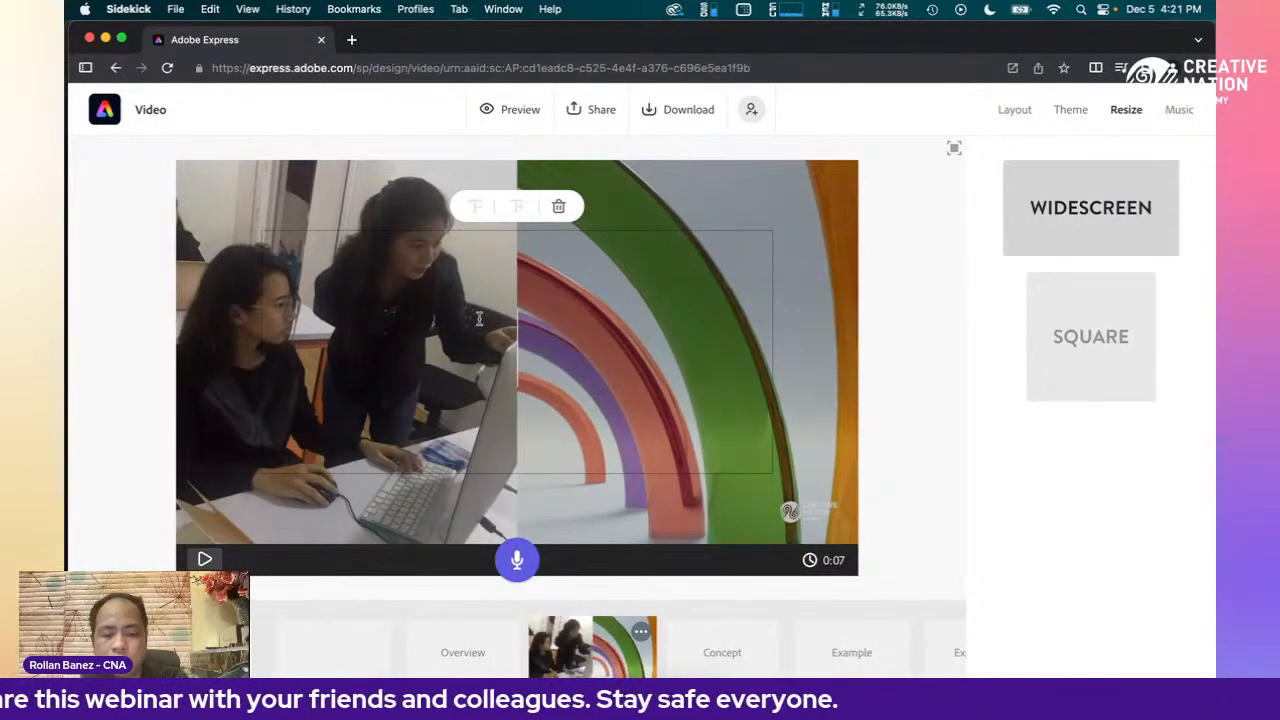
type("DImn")
key("BackSpace")
key("BackSpace")
key("BackSpace")
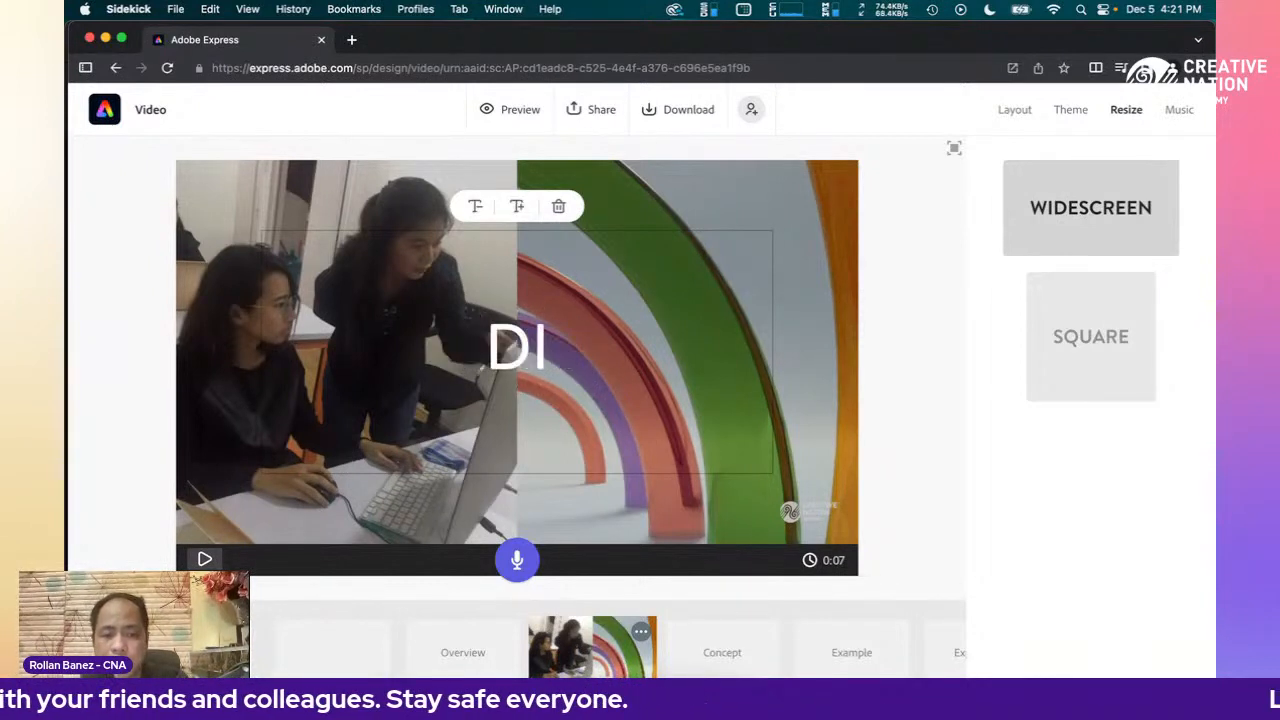
type("imension Cal")
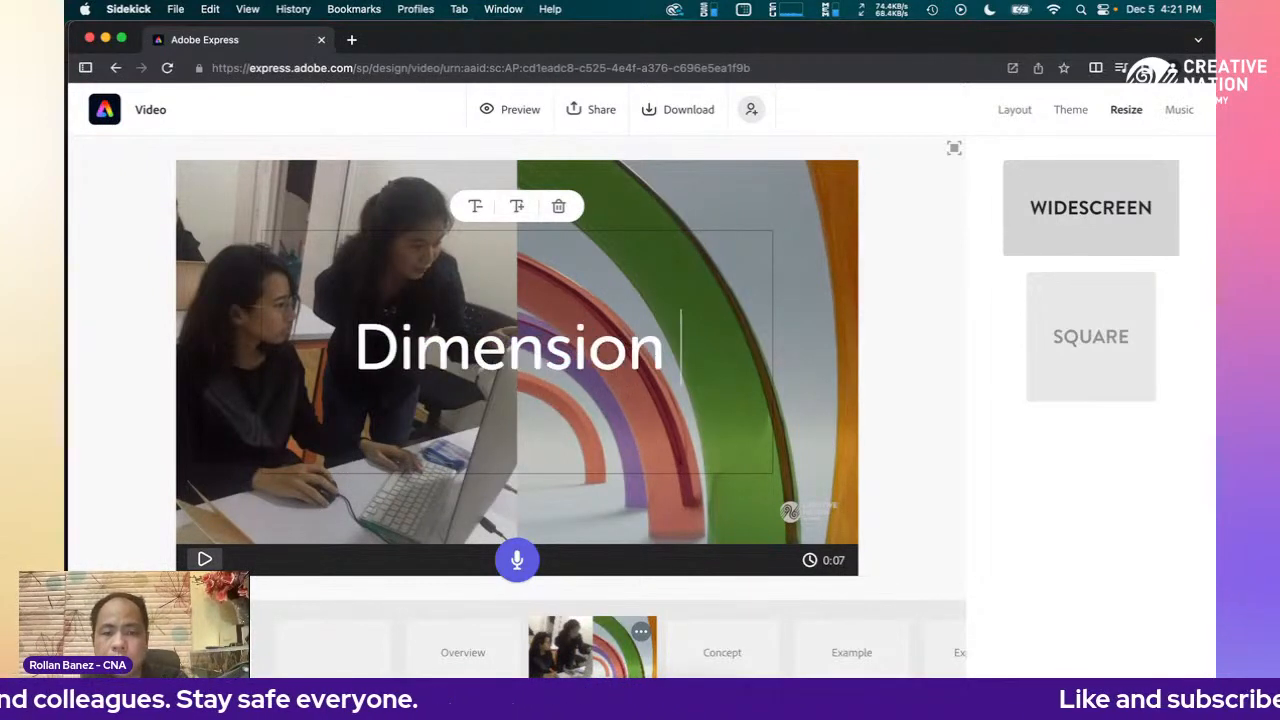
key("BackSpace")
key("BackSpace")
type("lass ")
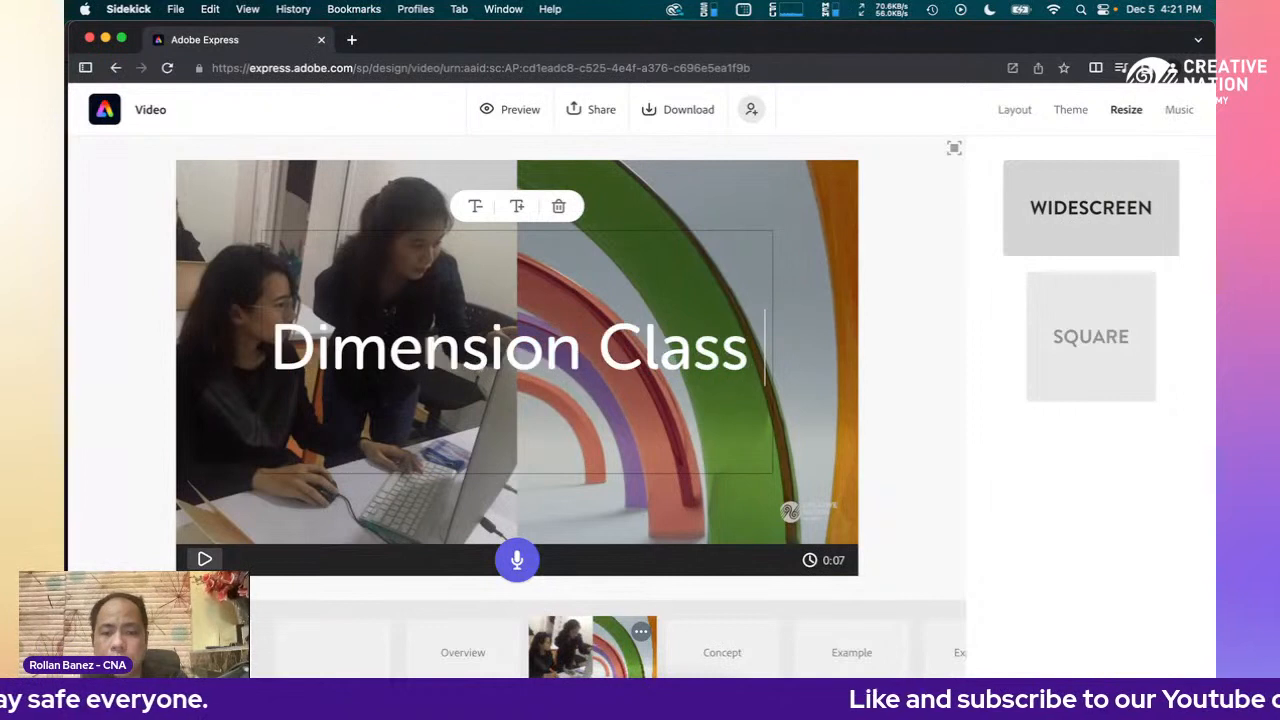
type("2018")
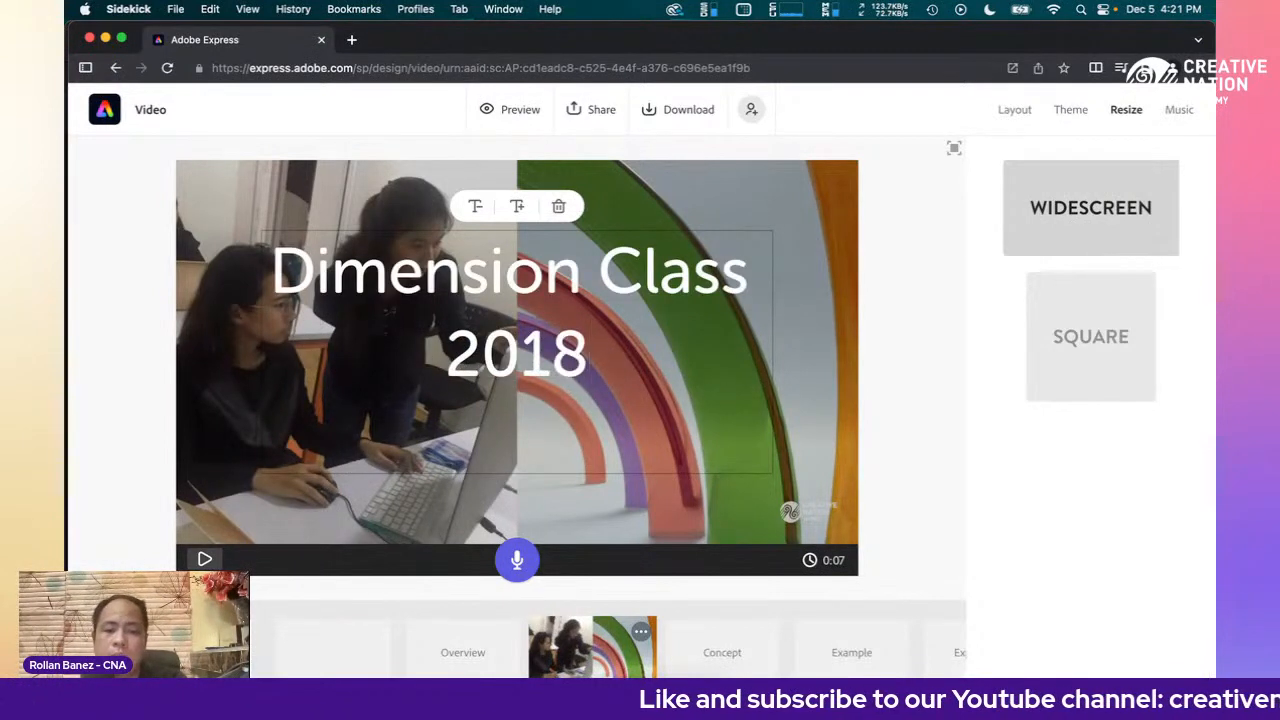
- Compare the larger and smaller sizes for the "Dimension Class 2018" text, keep the larger one and finish editing
left_click(517, 208)
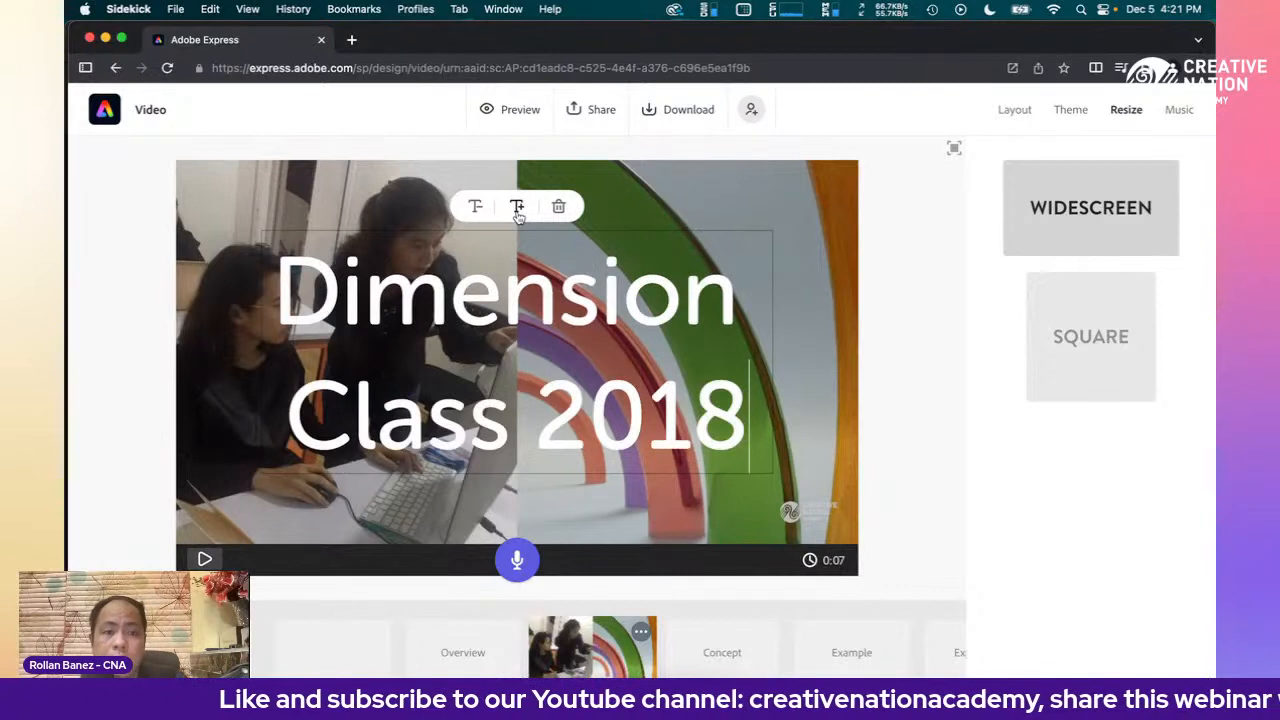
left_click(475, 208)
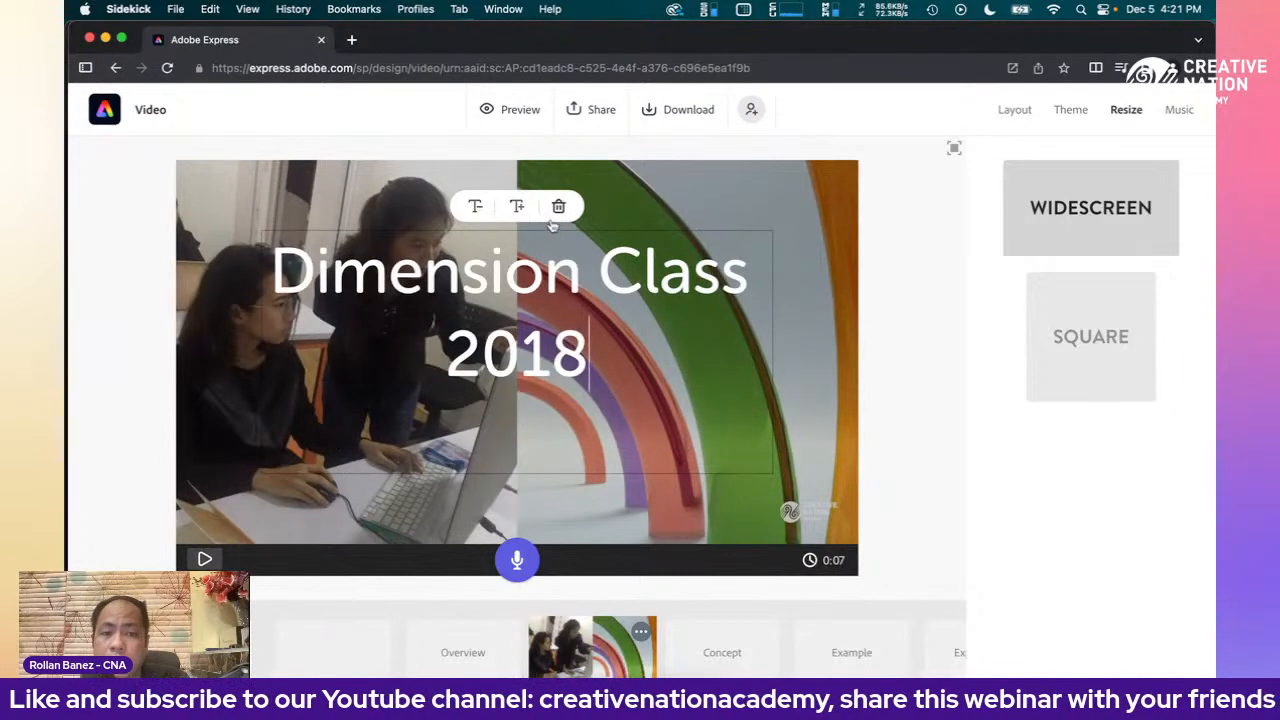
left_click(517, 208)
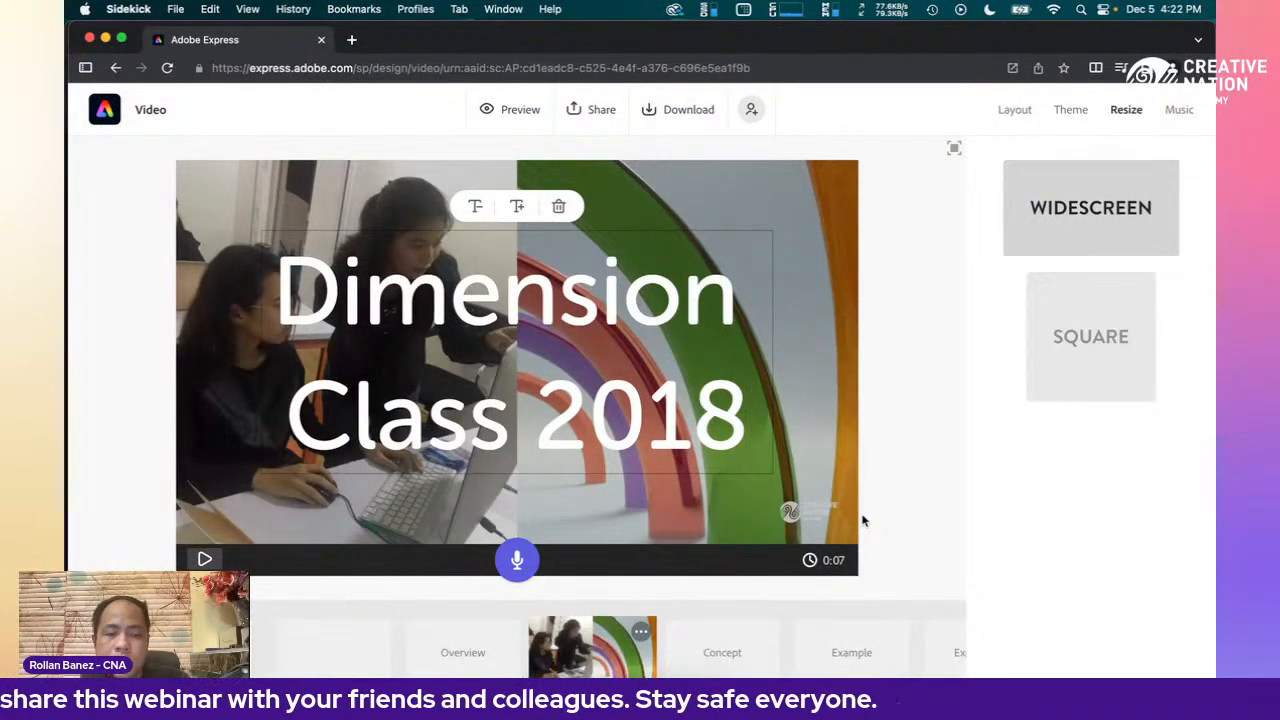
left_click(897, 422)
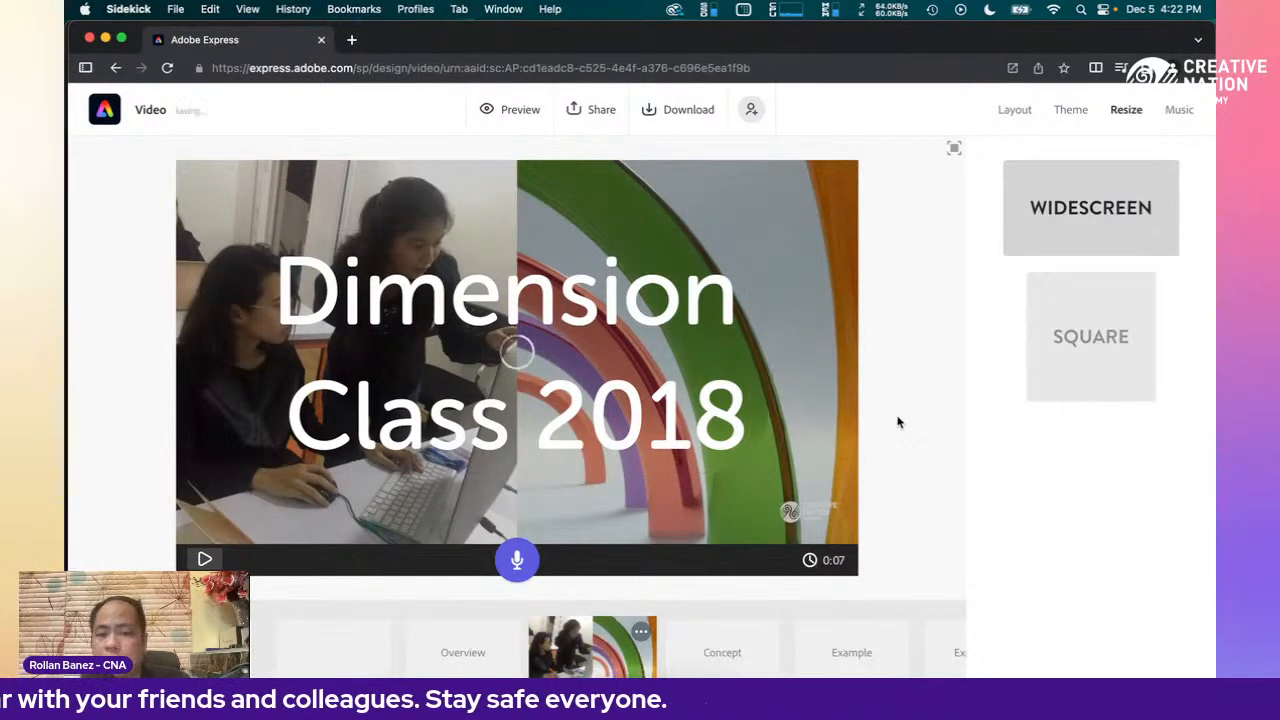
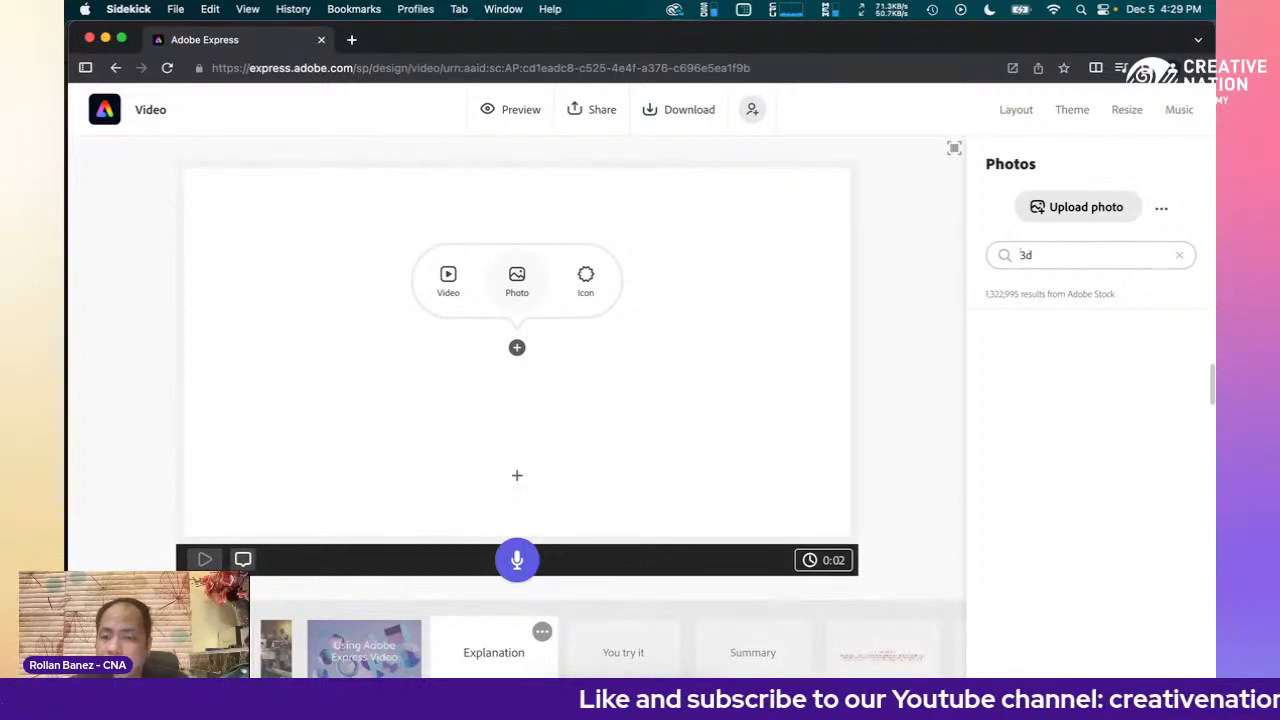
- Fill the Explanation slide with the stock photo of a woman being filmed, searching "video", and caption it "Capture using your camera"
left_click(1179, 256)
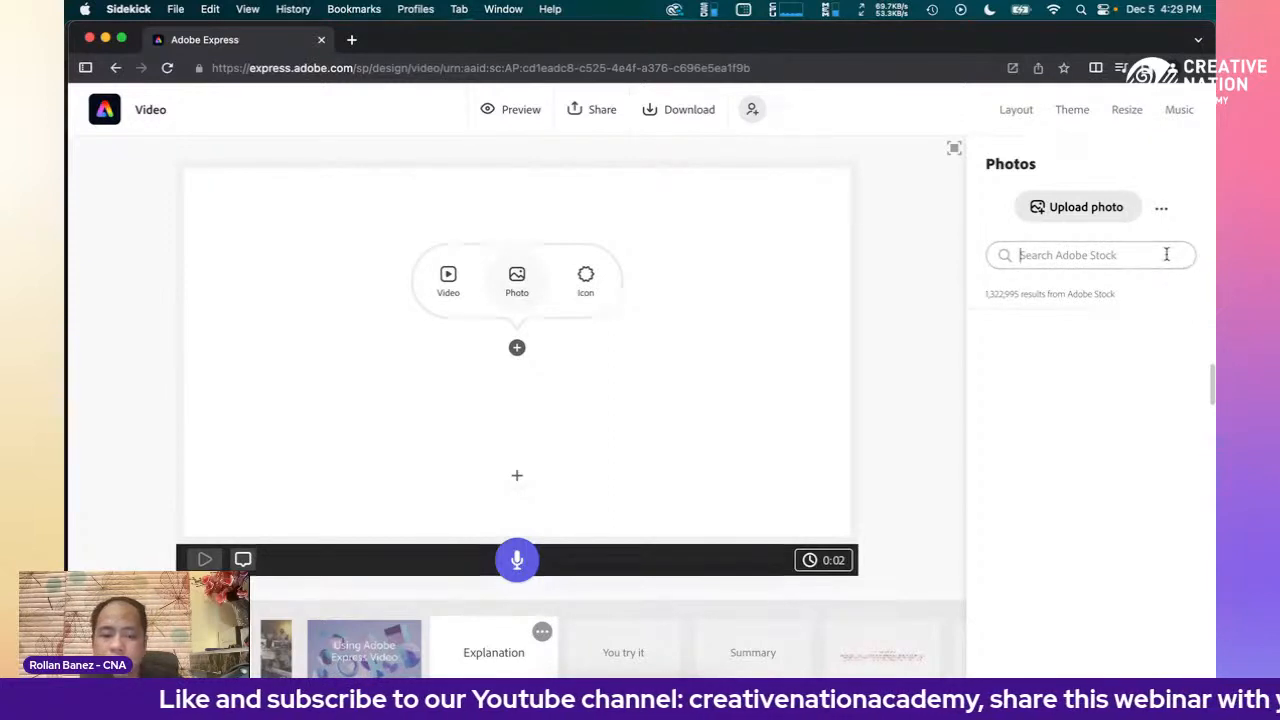
type("video")
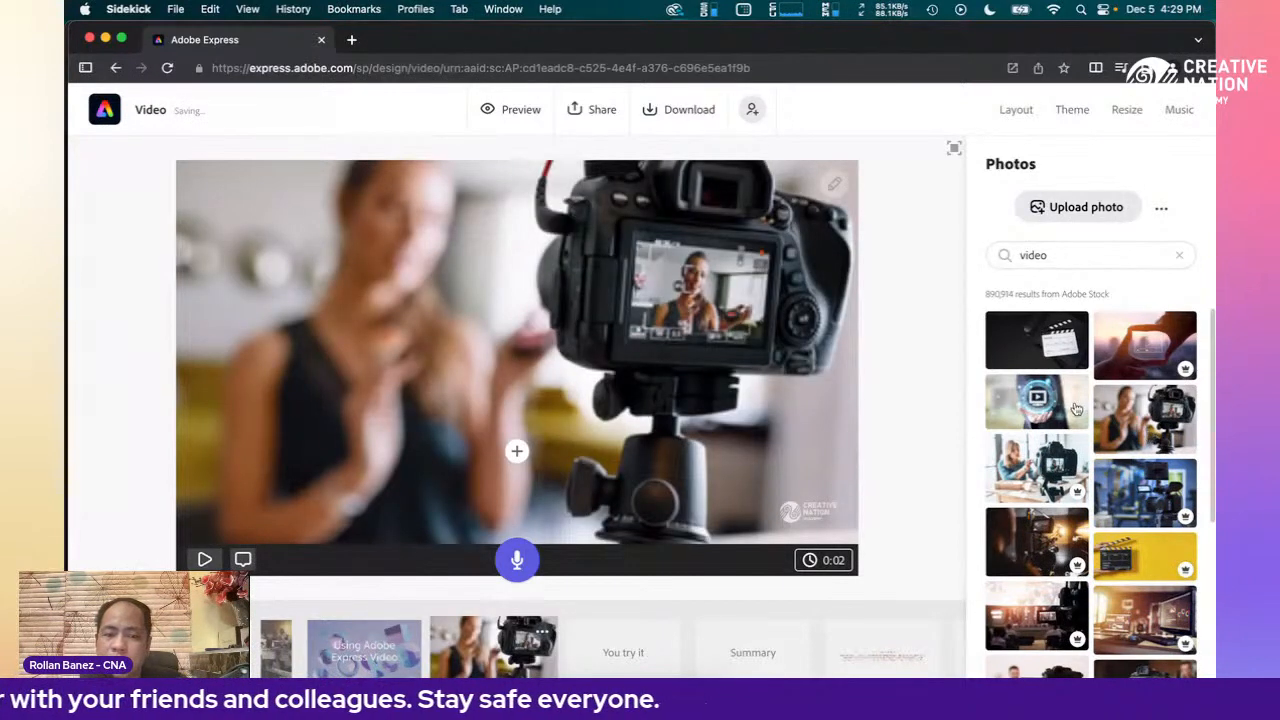
left_click(517, 451)
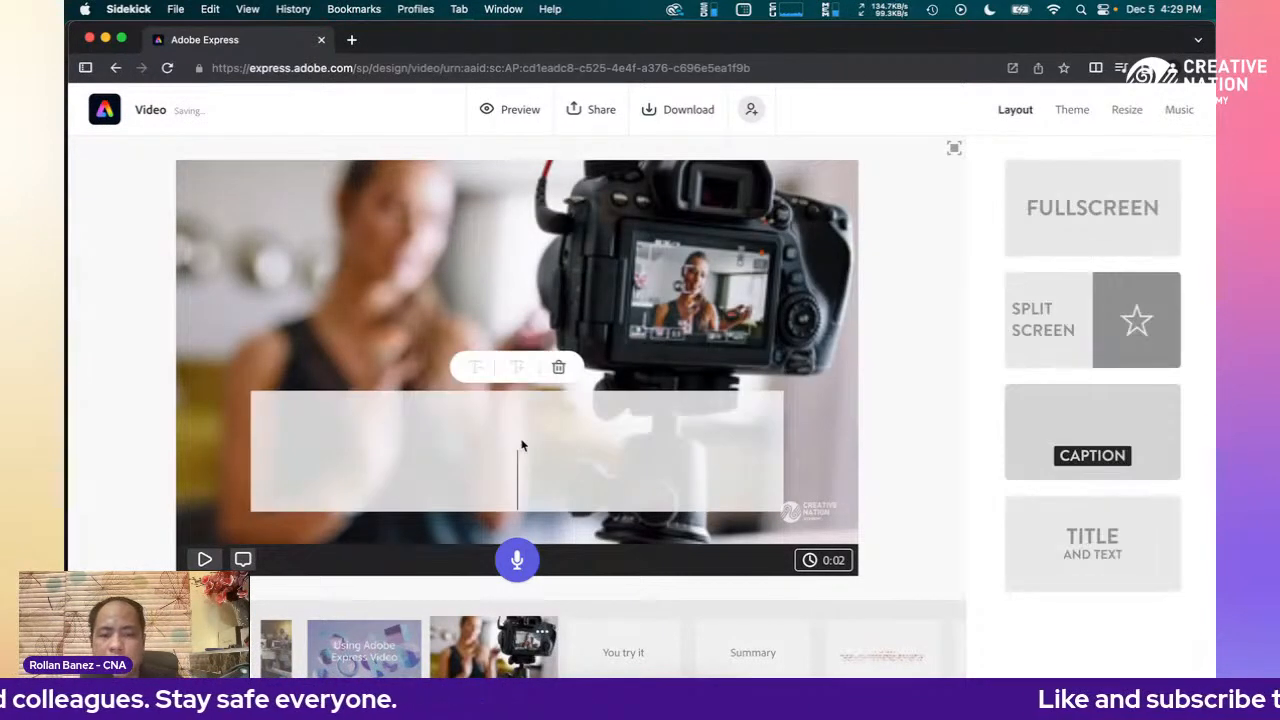
type("Cap")
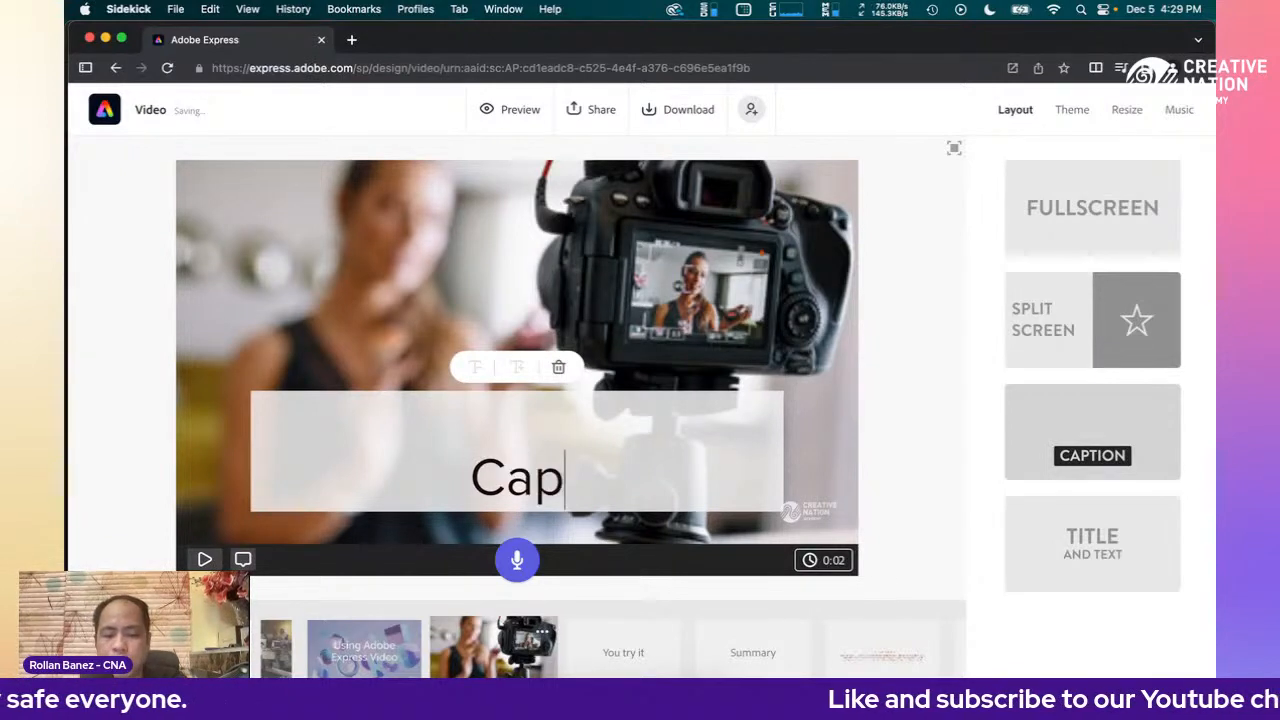
type("ture using you")
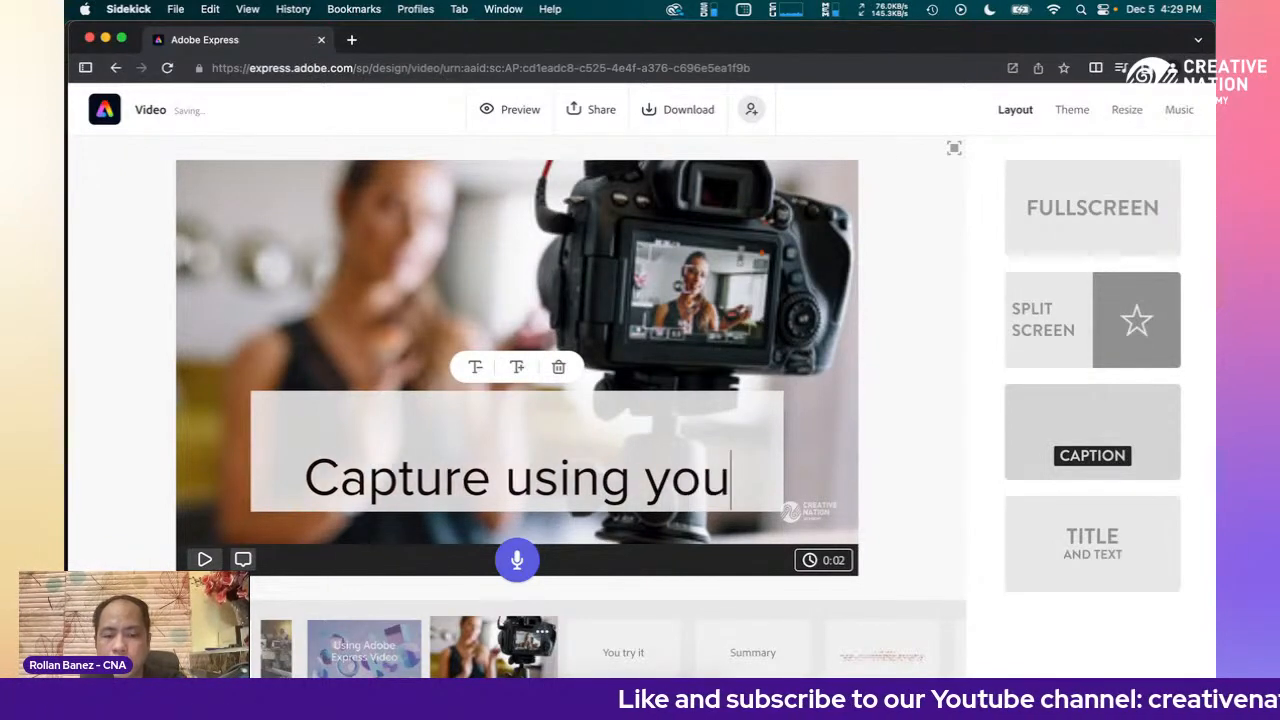
type("r camera")
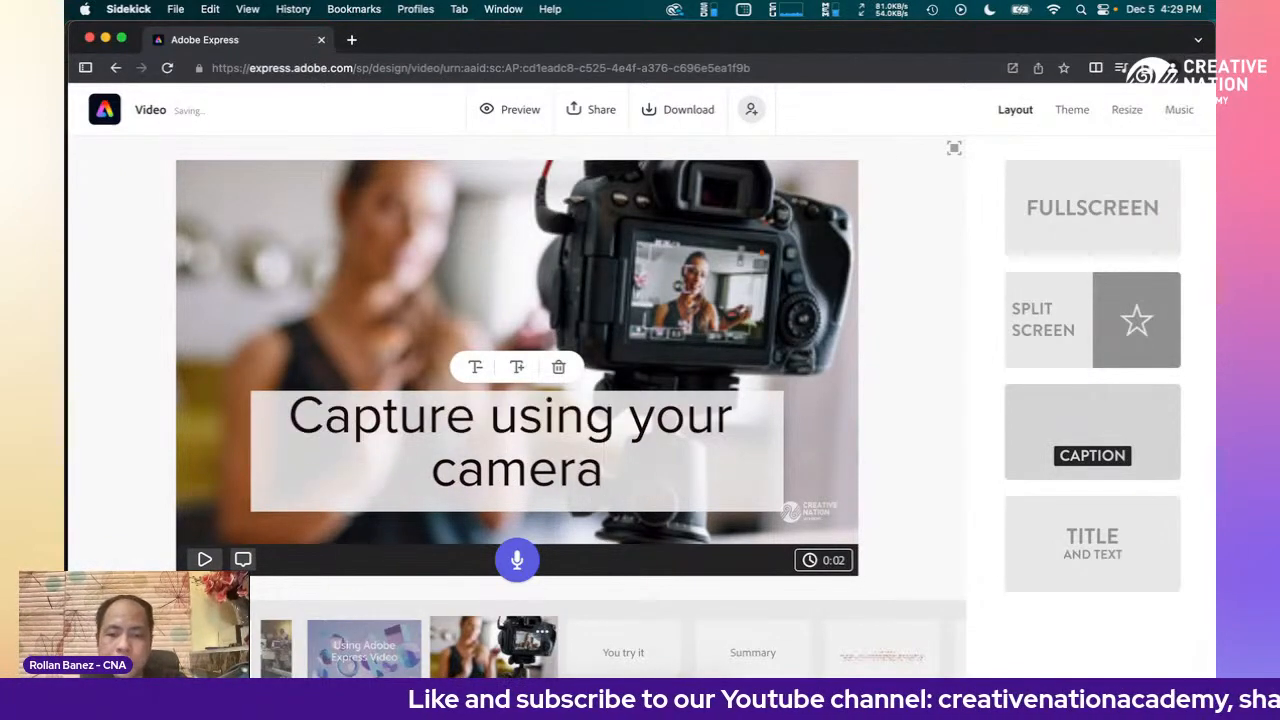
left_click(790, 444)
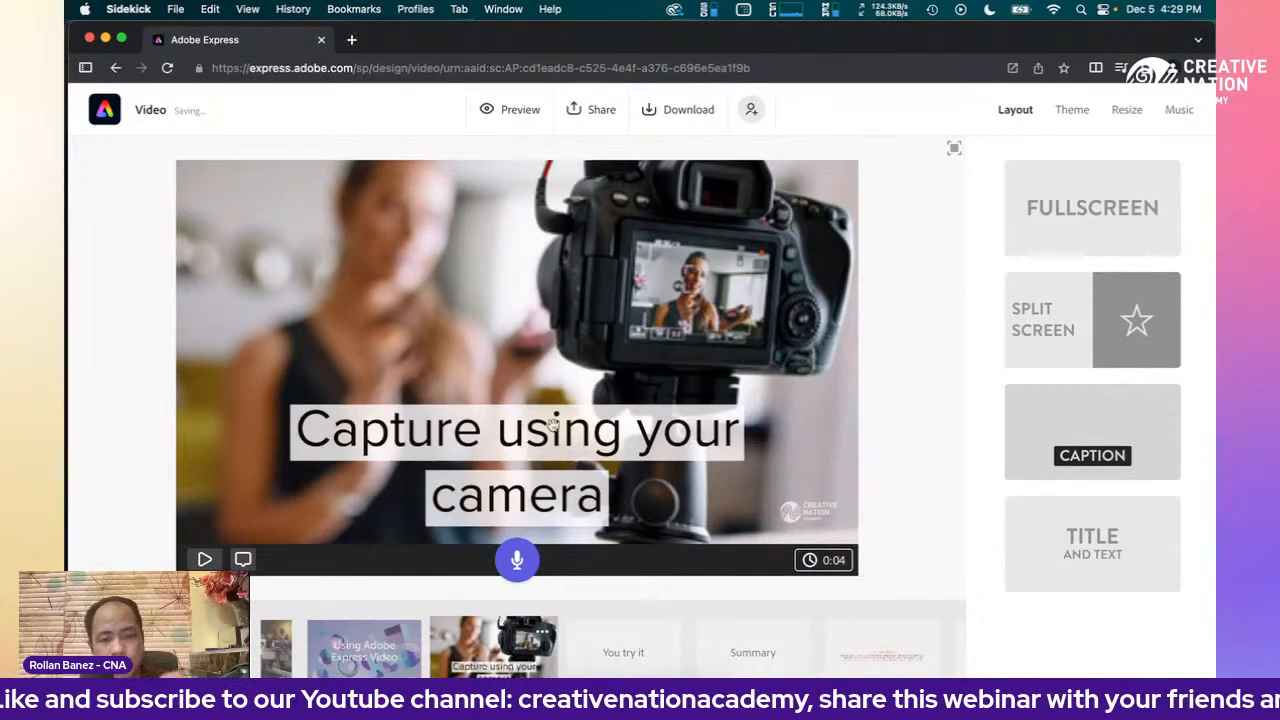
- Move the caption to the photo's lower left, try it at mid-height, and return it to the lower left
left_click_drag(522, 453, 449, 512)
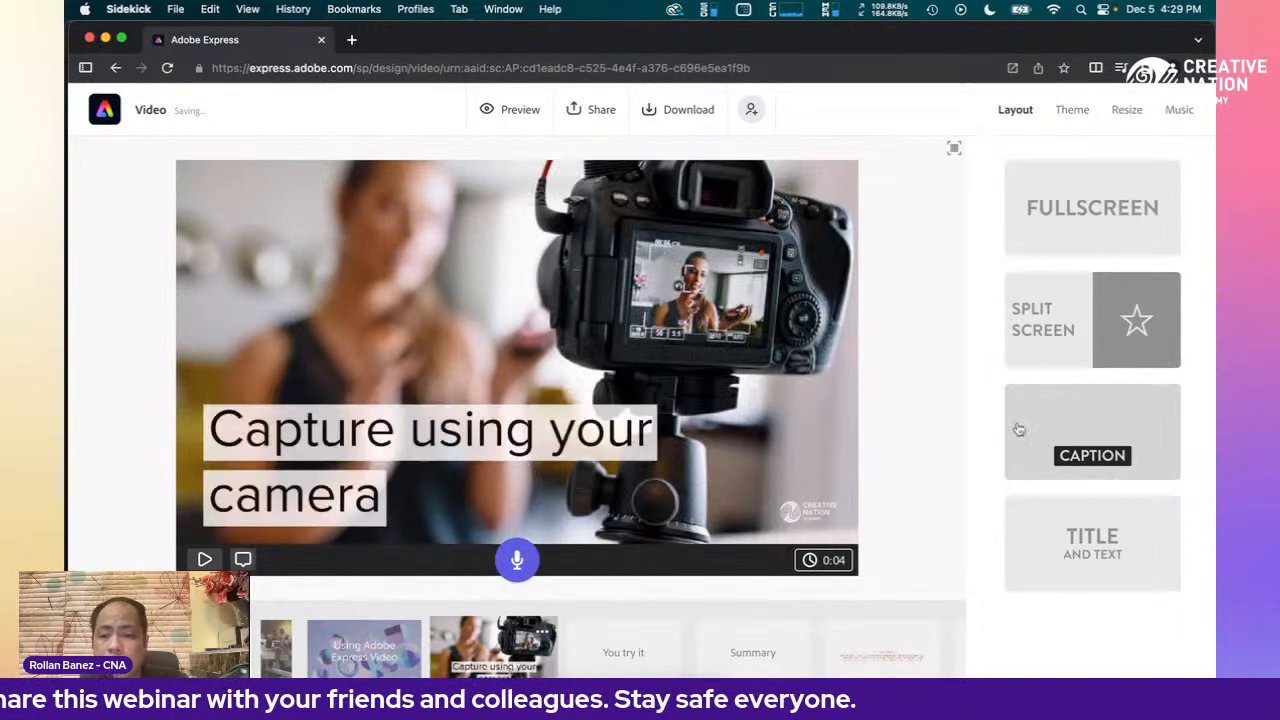
left_click_drag(458, 443, 281, 354)
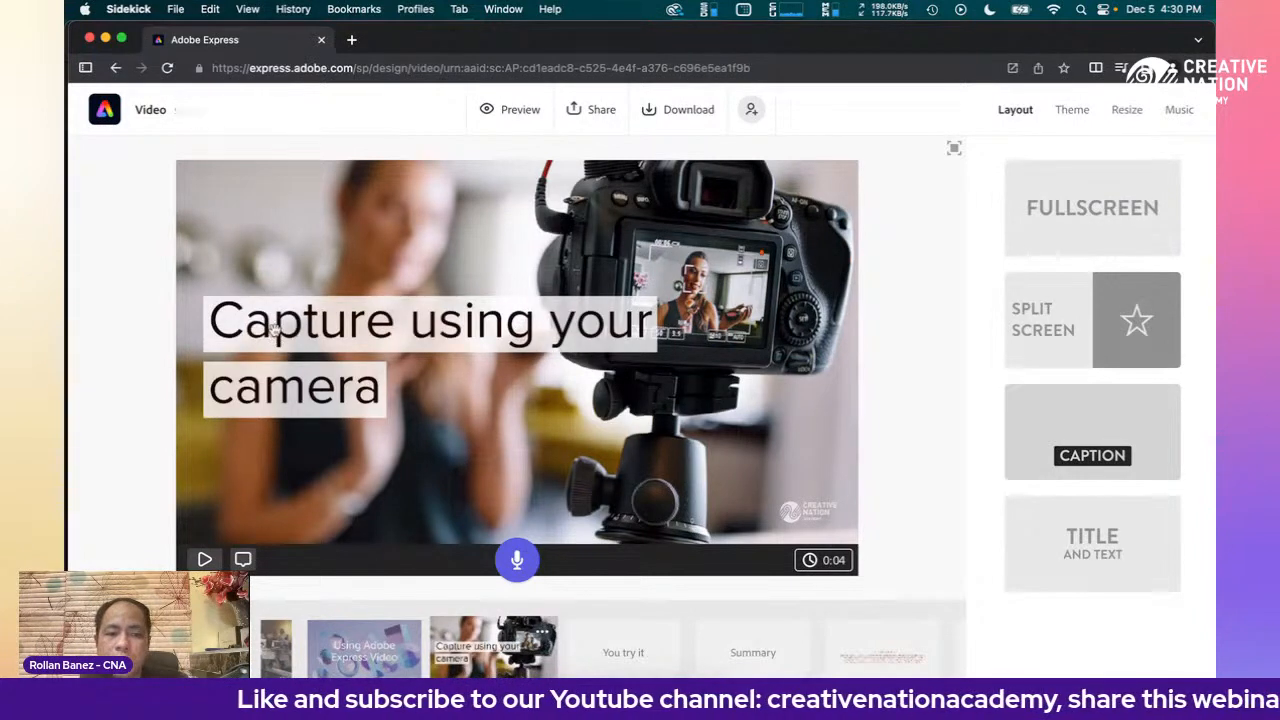
left_click_drag(273, 329, 267, 464)
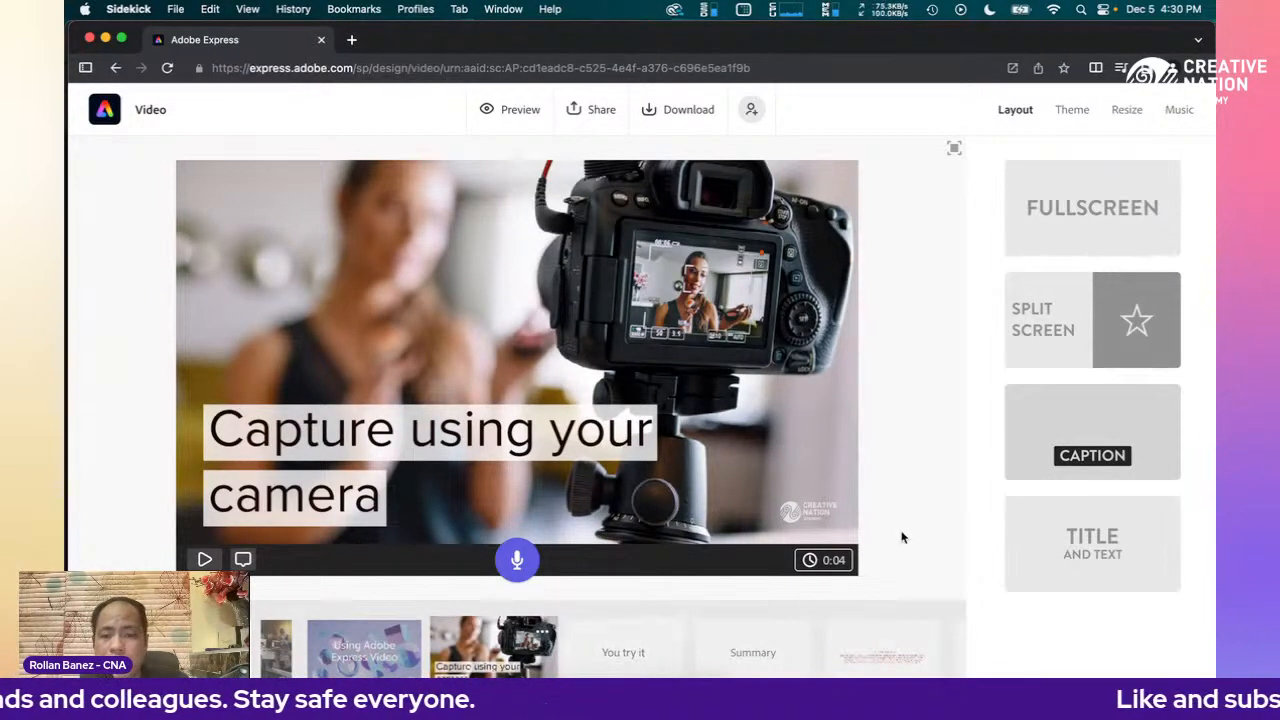
- Give the "You try it" slide a split-screen layout and add "Move me to another portion of the screen" to its orange half
left_click(640, 657)
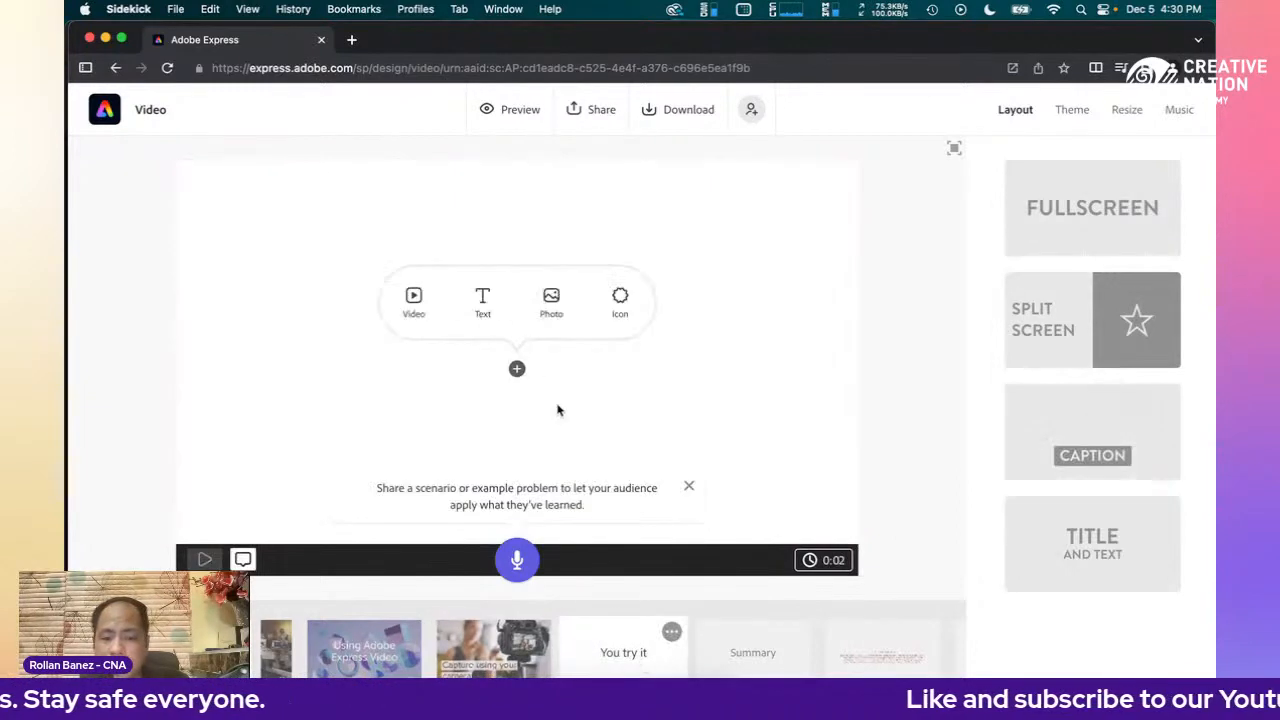
left_click(1046, 310)
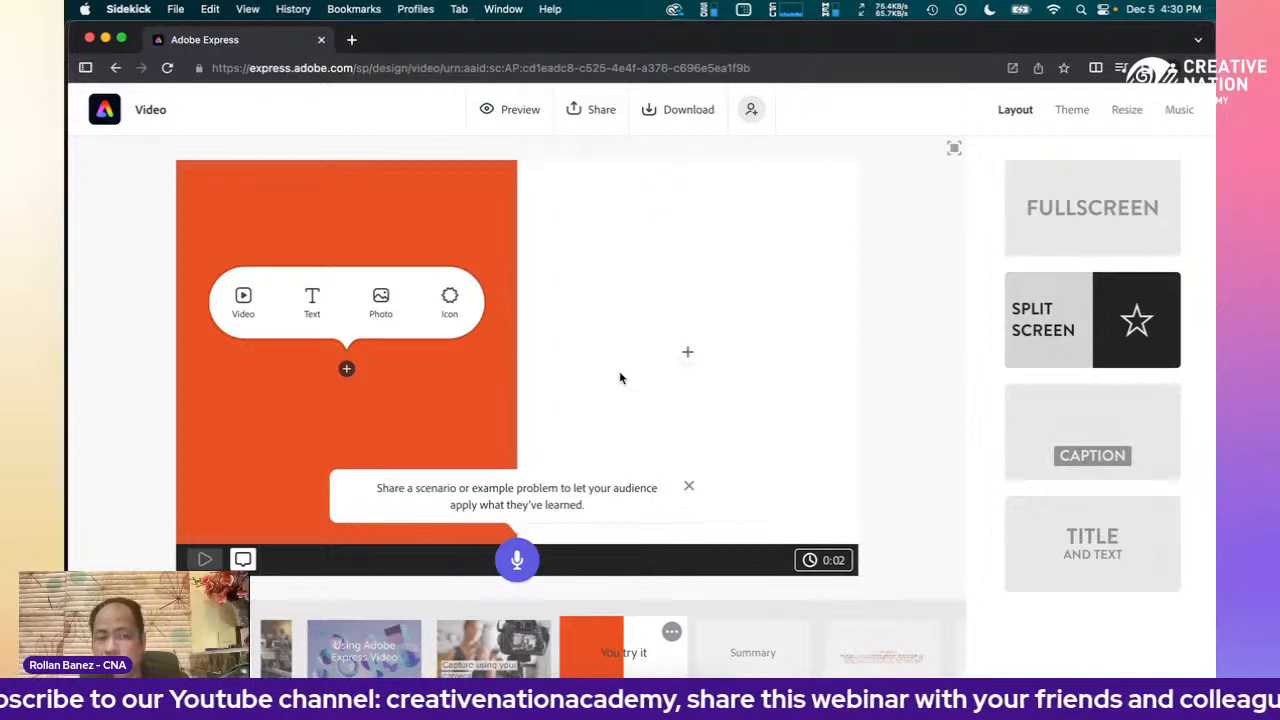
left_click(311, 302)
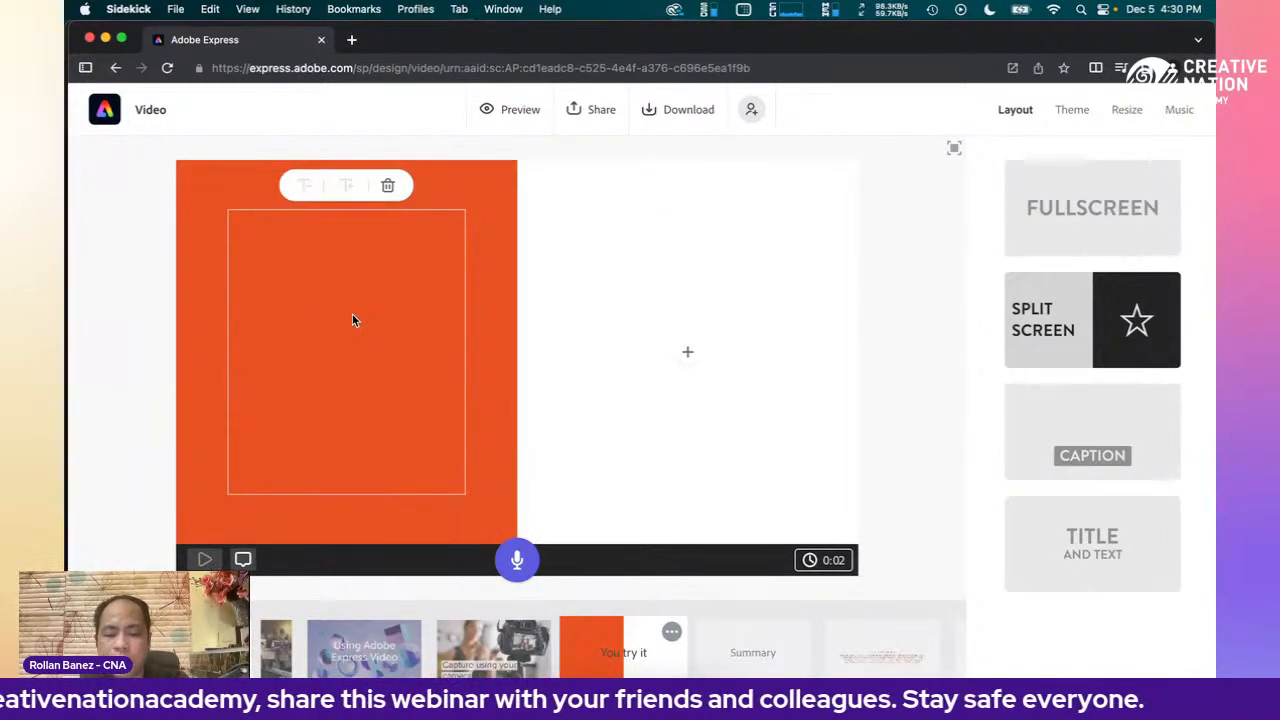
type("Move me")
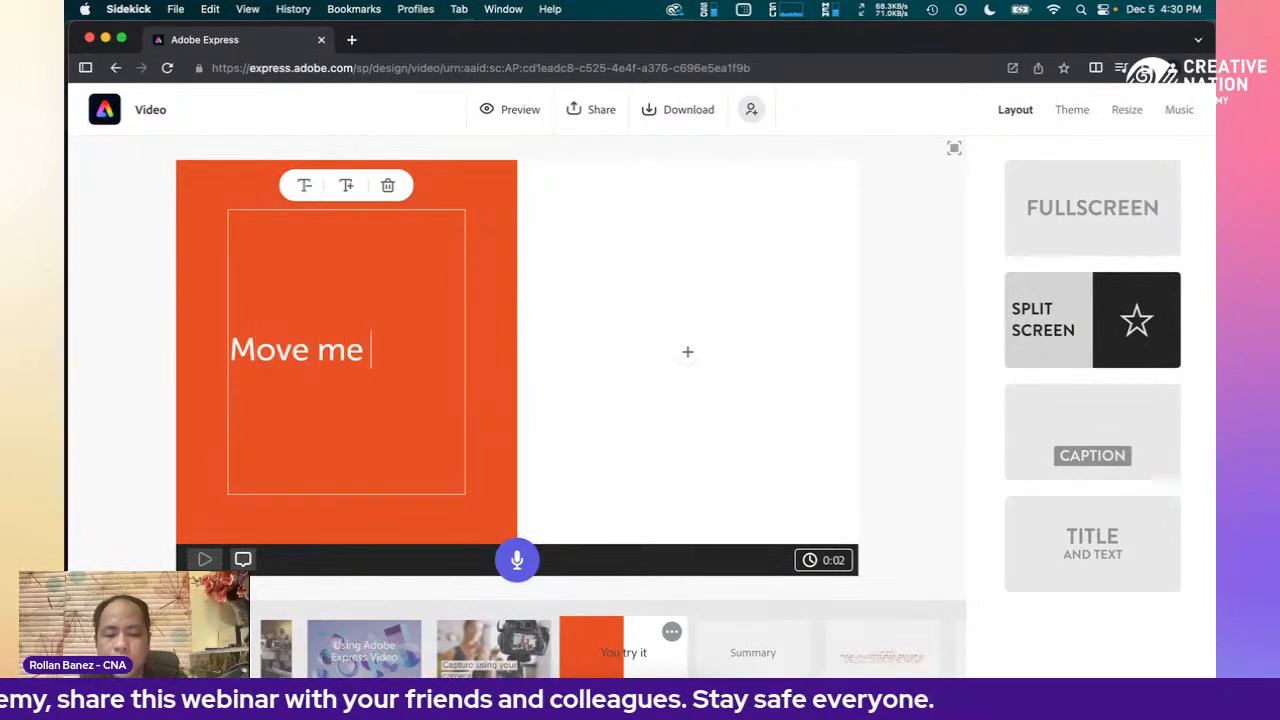
type(" y")
key("BackSpace")
type("to ano")
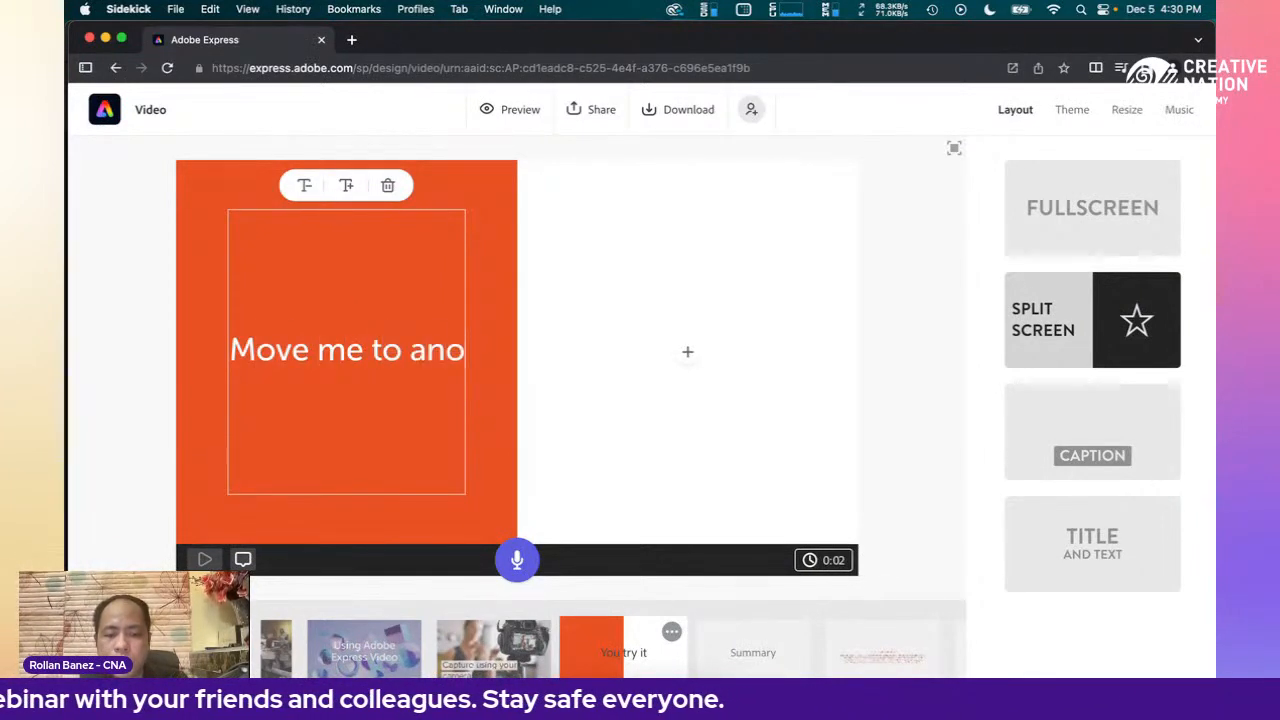
type("ther porti")
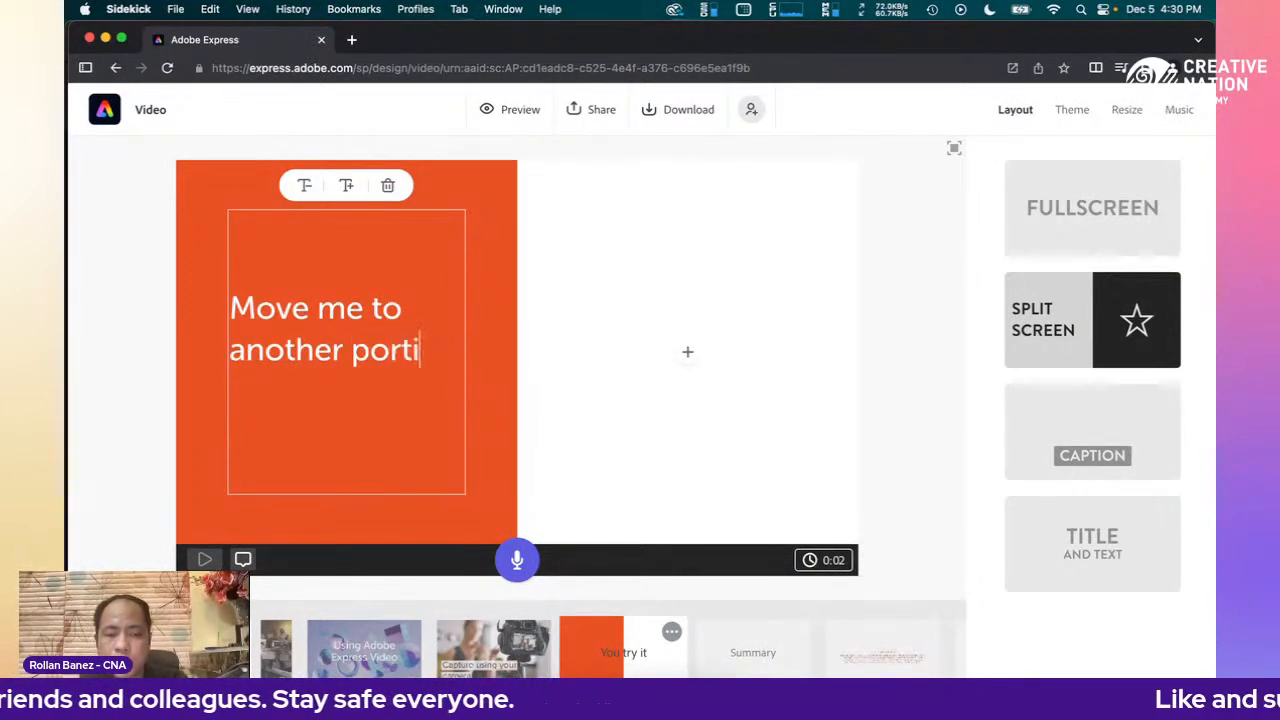
type("on of the screen")
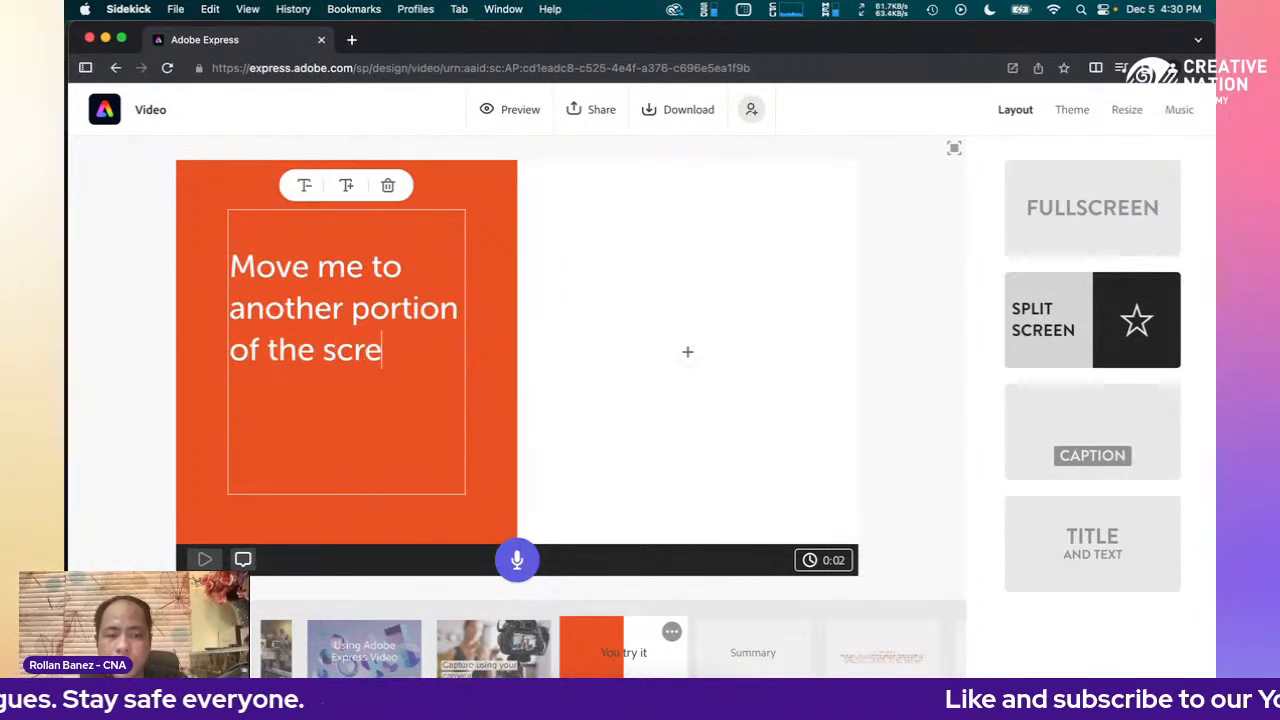
left_click(620, 300)
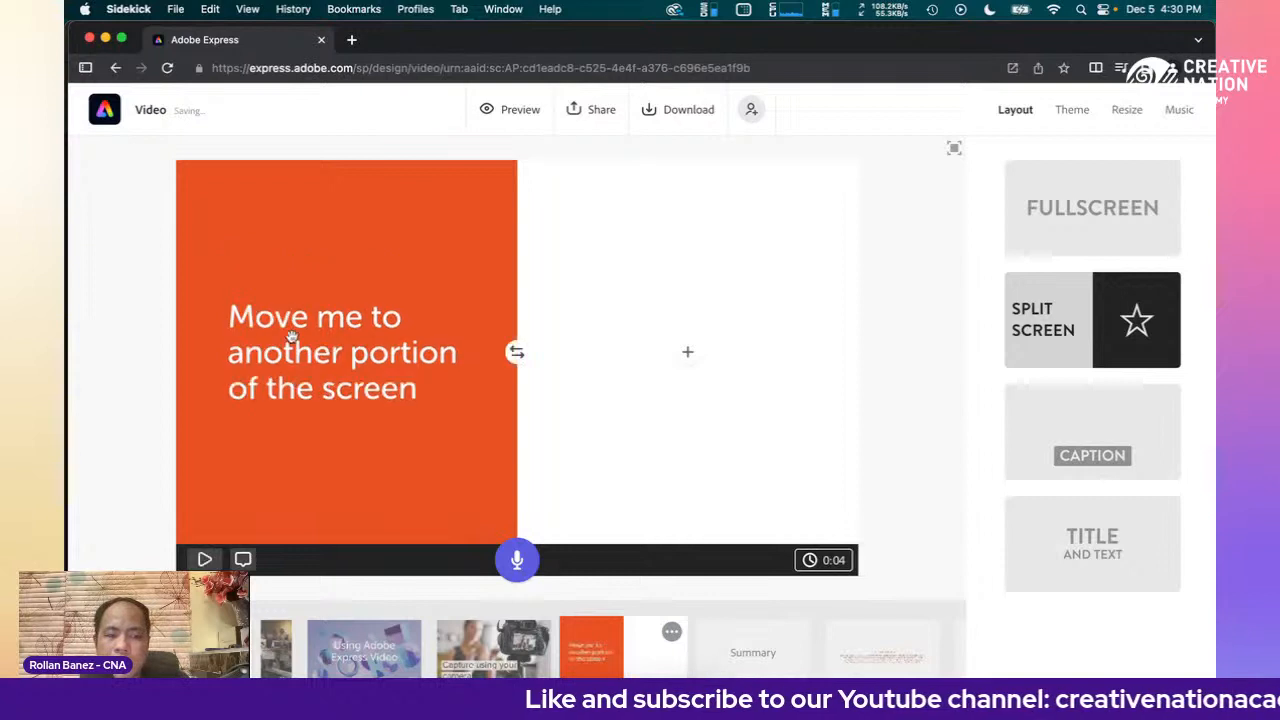
- Try the text at the bottom of the orange half, then place it at the top of that half
left_click_drag(290, 337, 243, 451)
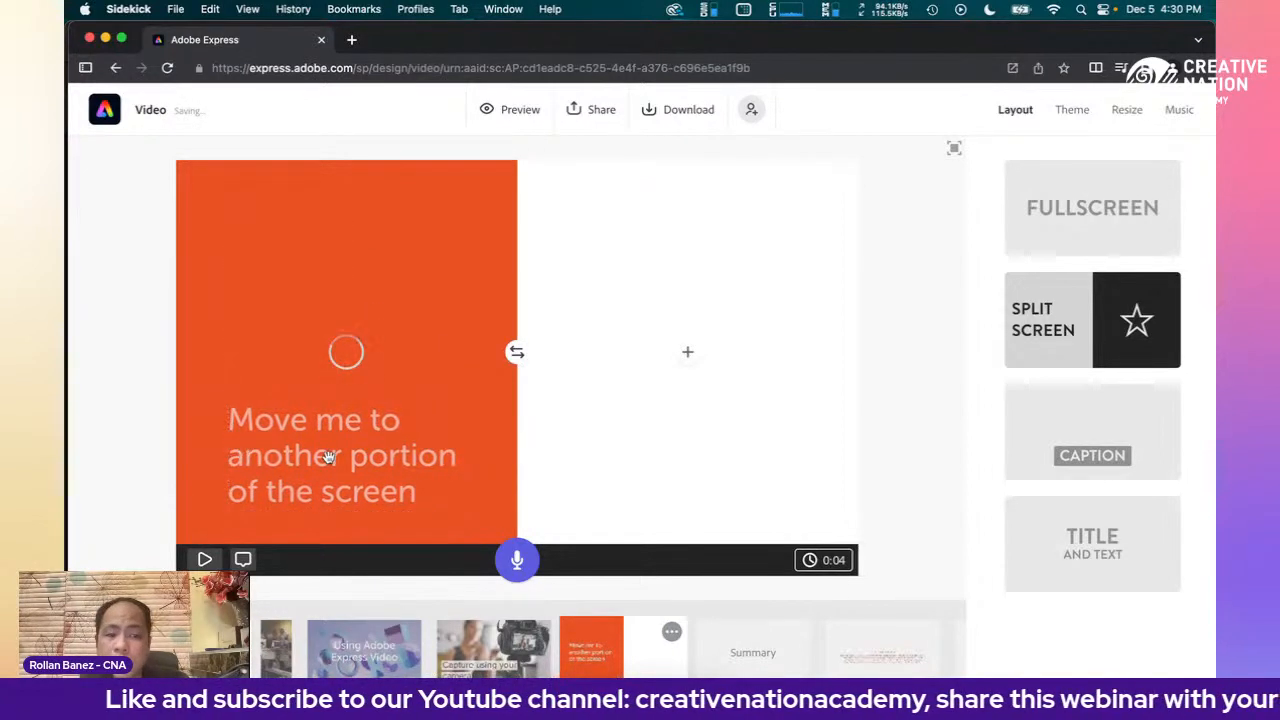
left_click_drag(328, 457, 296, 213)
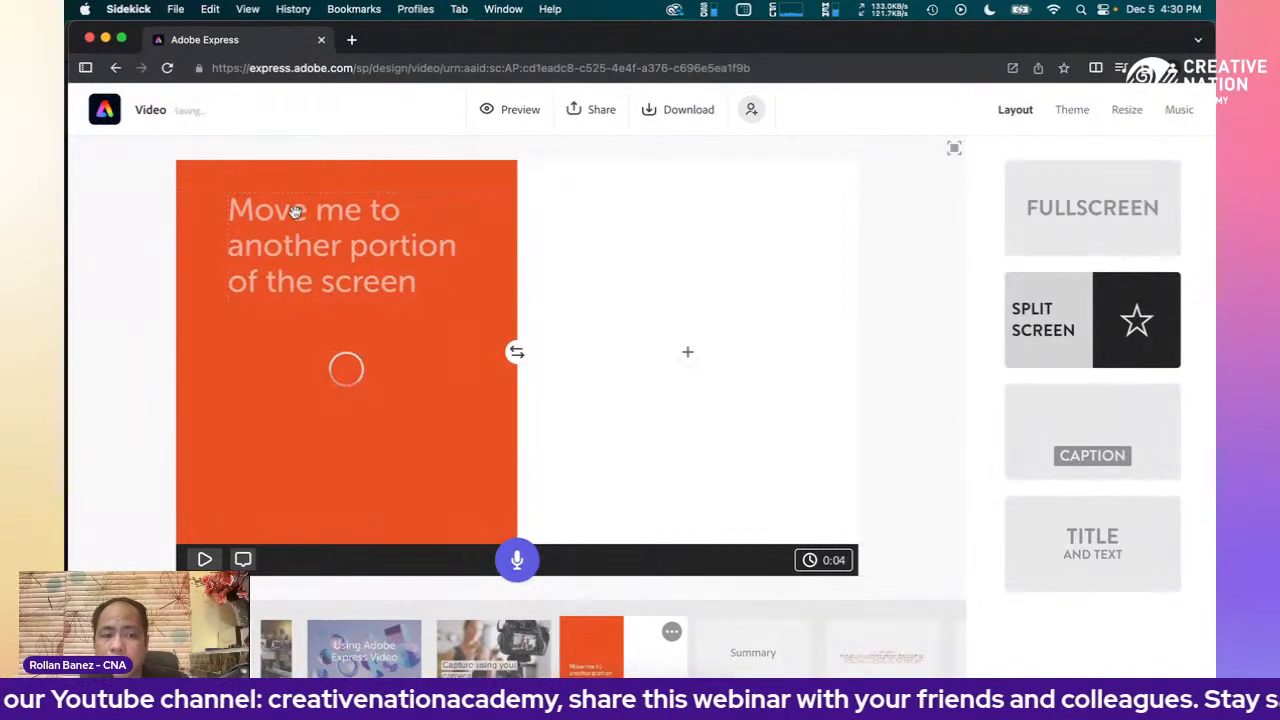
- Fill the empty half of the split slide with the stock photo of hands framing a video player
left_click(689, 354)
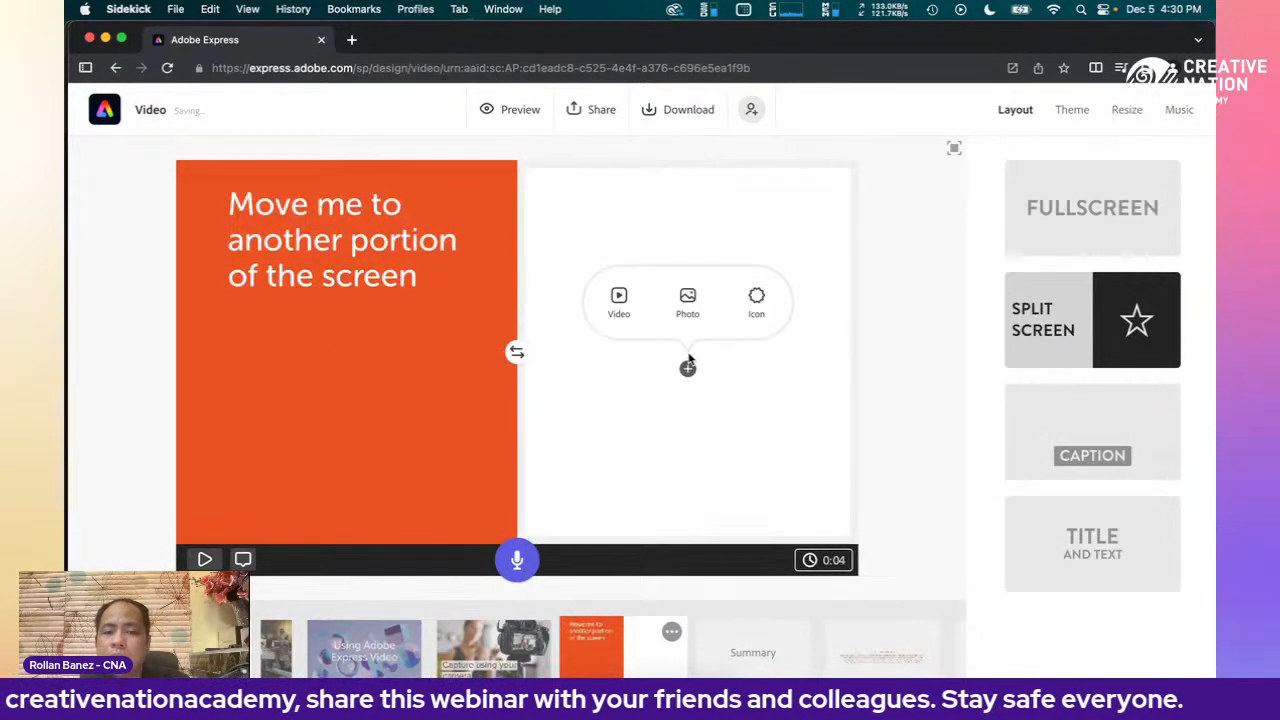
left_click(688, 302)
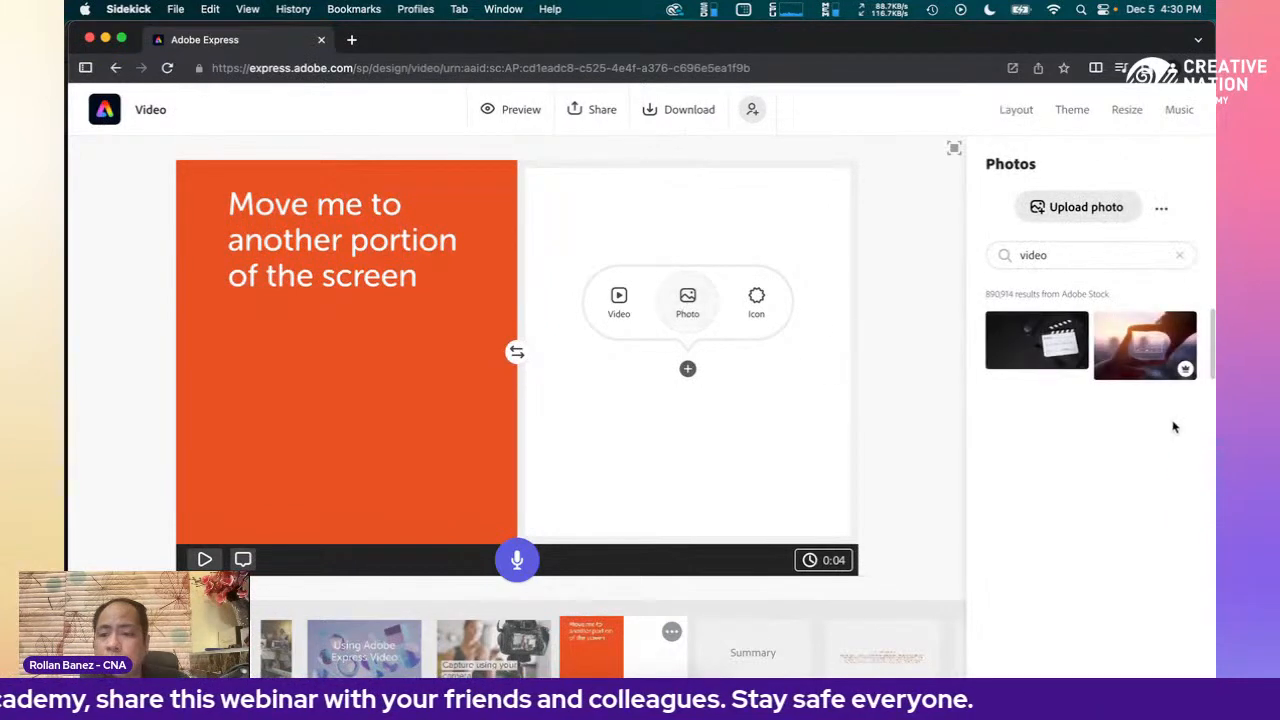
left_click(1134, 362)
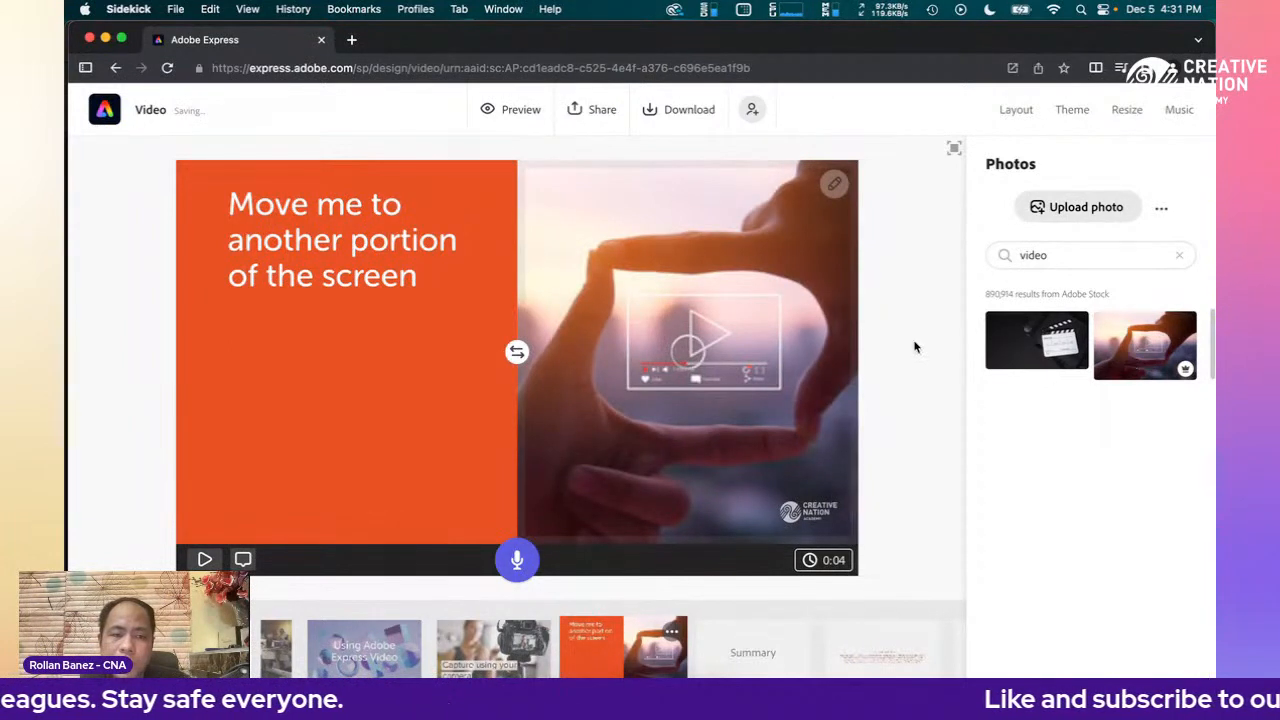
left_click(329, 252)
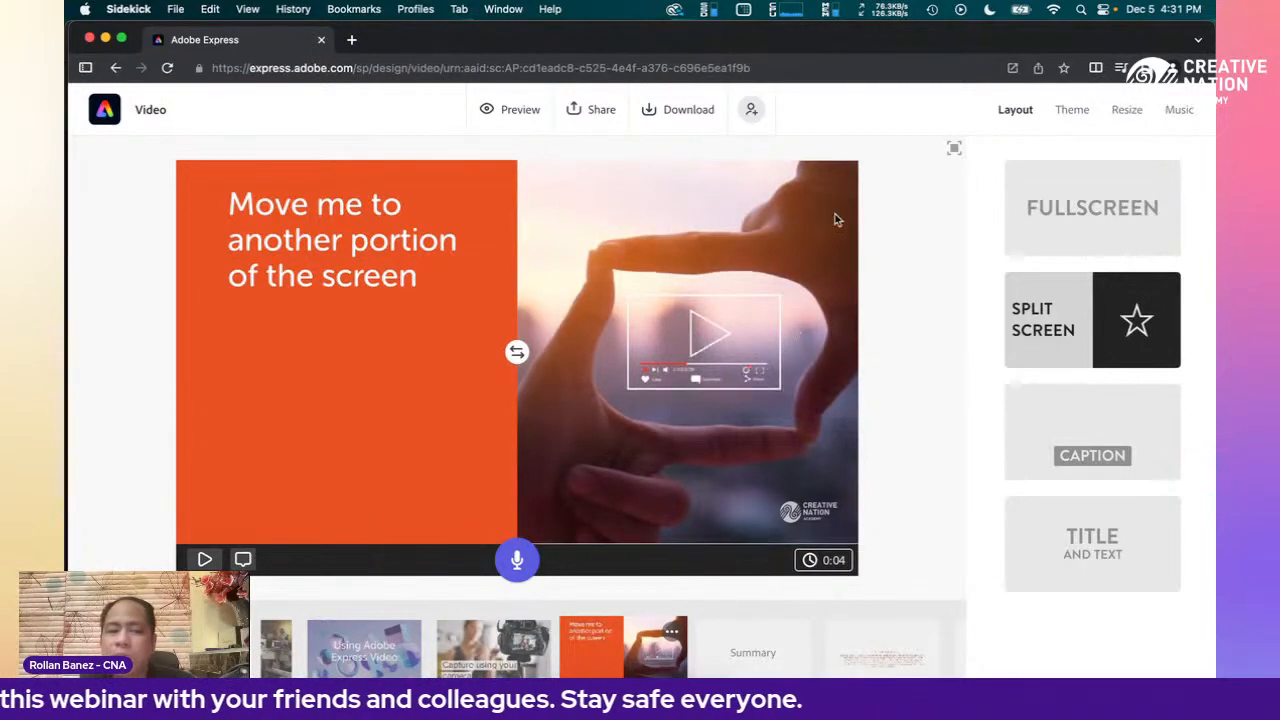
left_click_drag(357, 243, 298, 217)
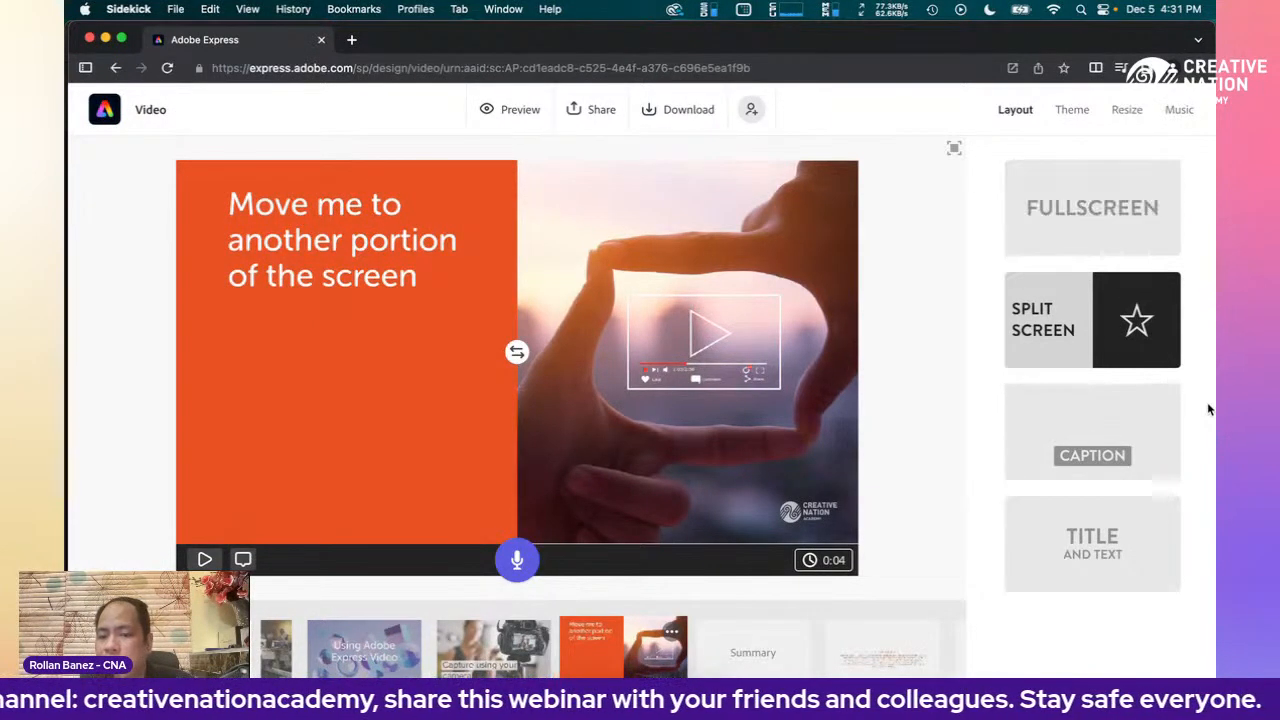
- Give the Summary slide the Title and Text layout and fill its background with the wall-of-screens stock photo from a "videos" search
left_click(749, 676)
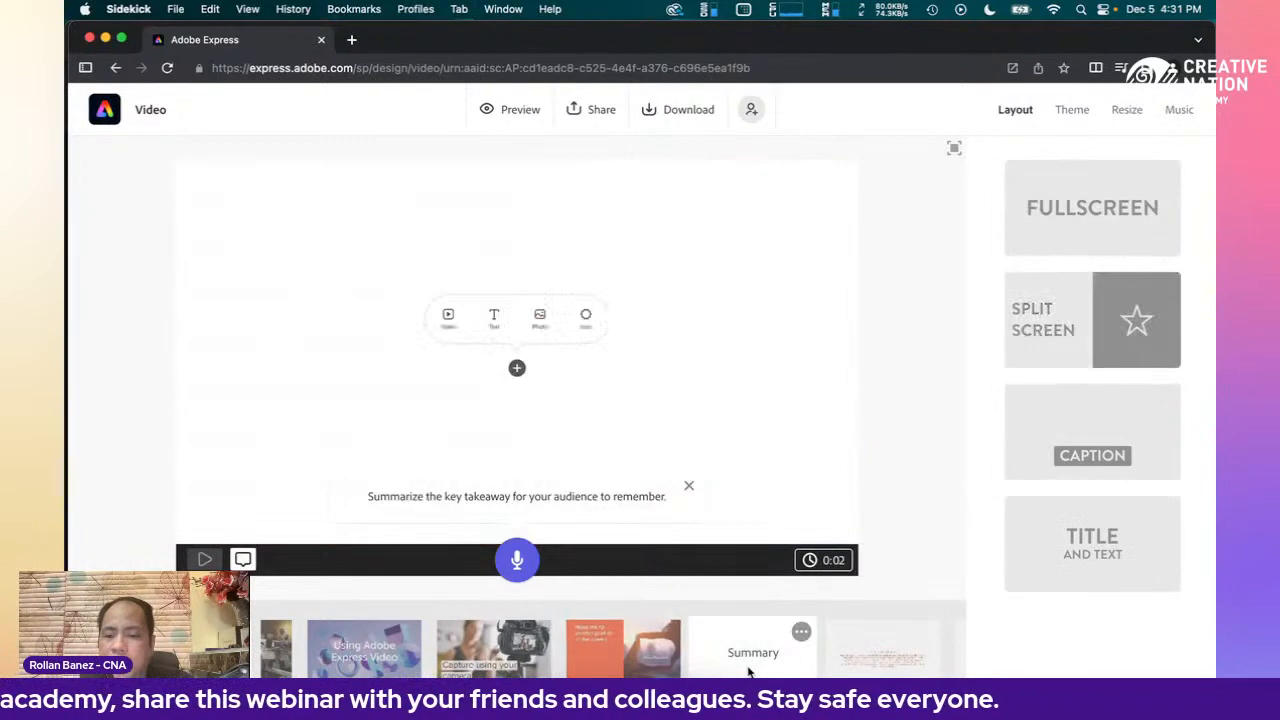
left_click(1093, 554)
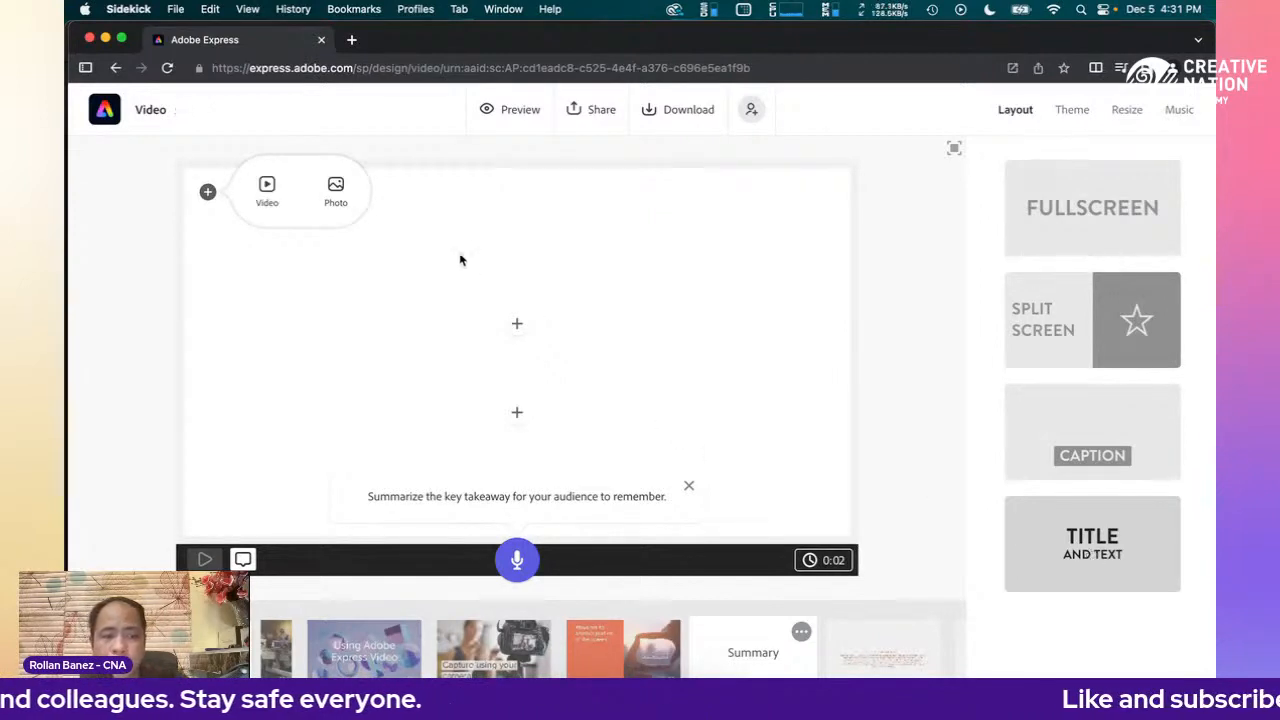
left_click(340, 203)
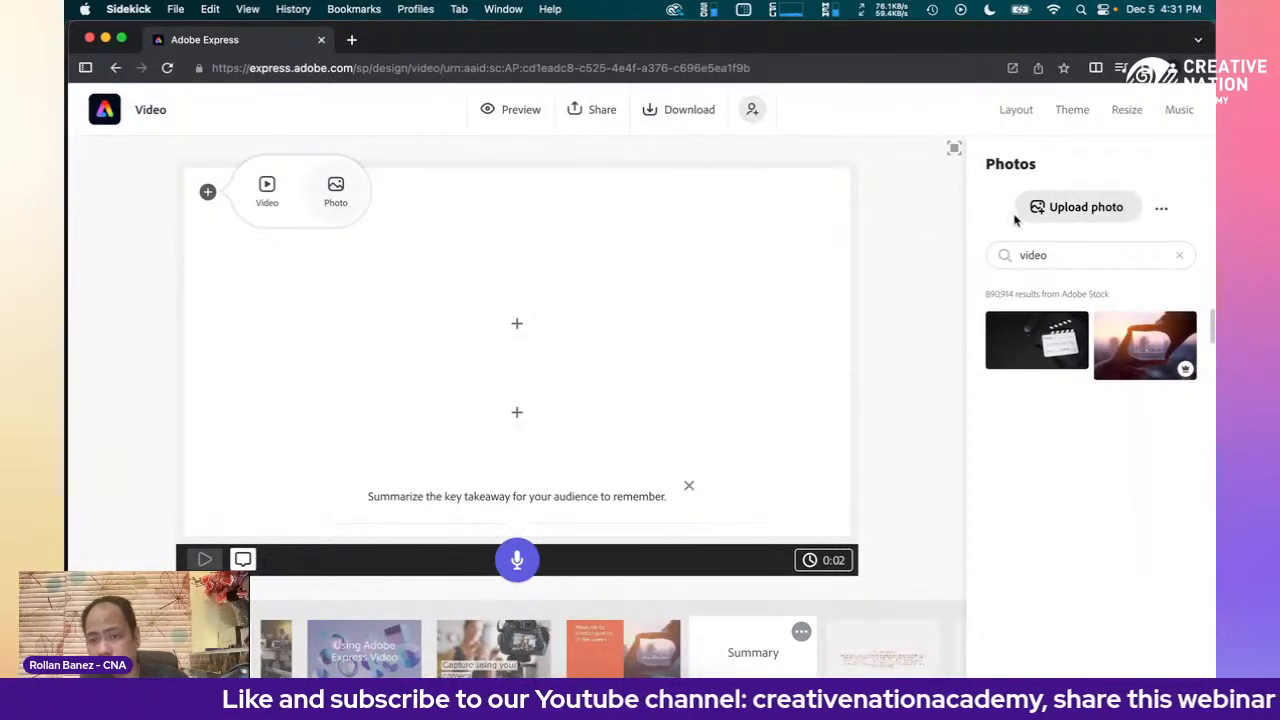
left_click(1055, 252)
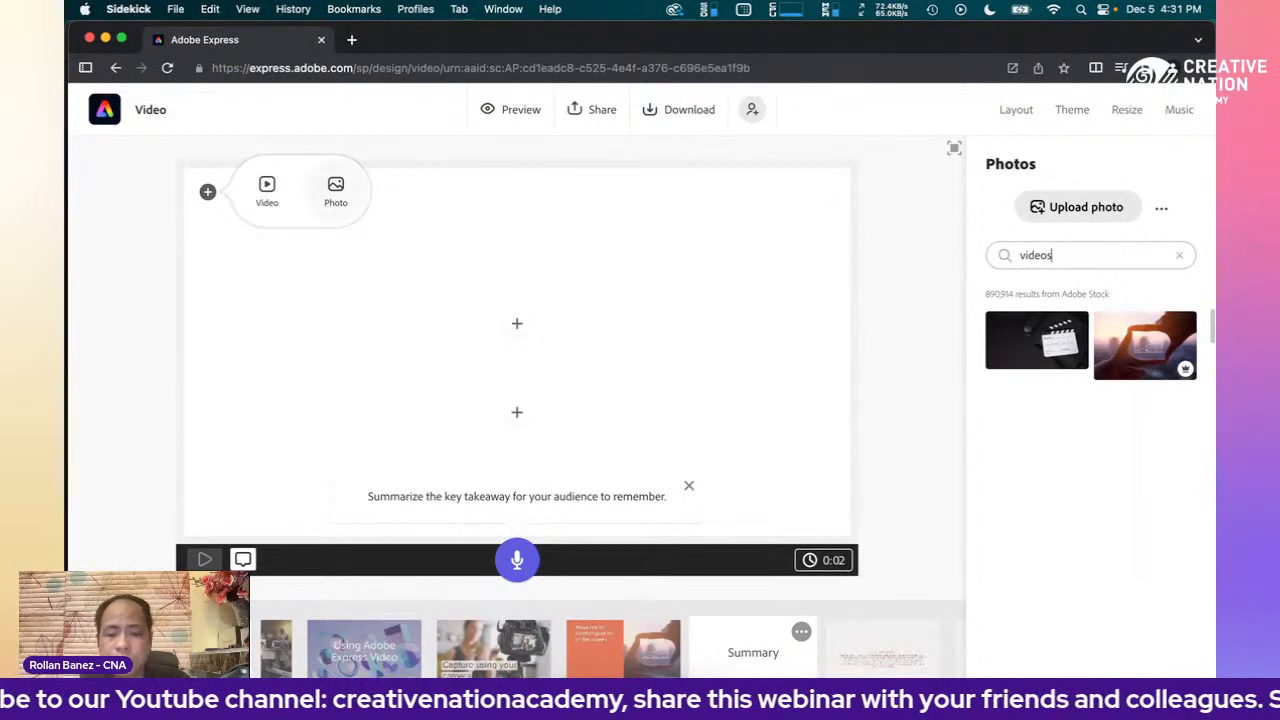
type("s")
key("Return")
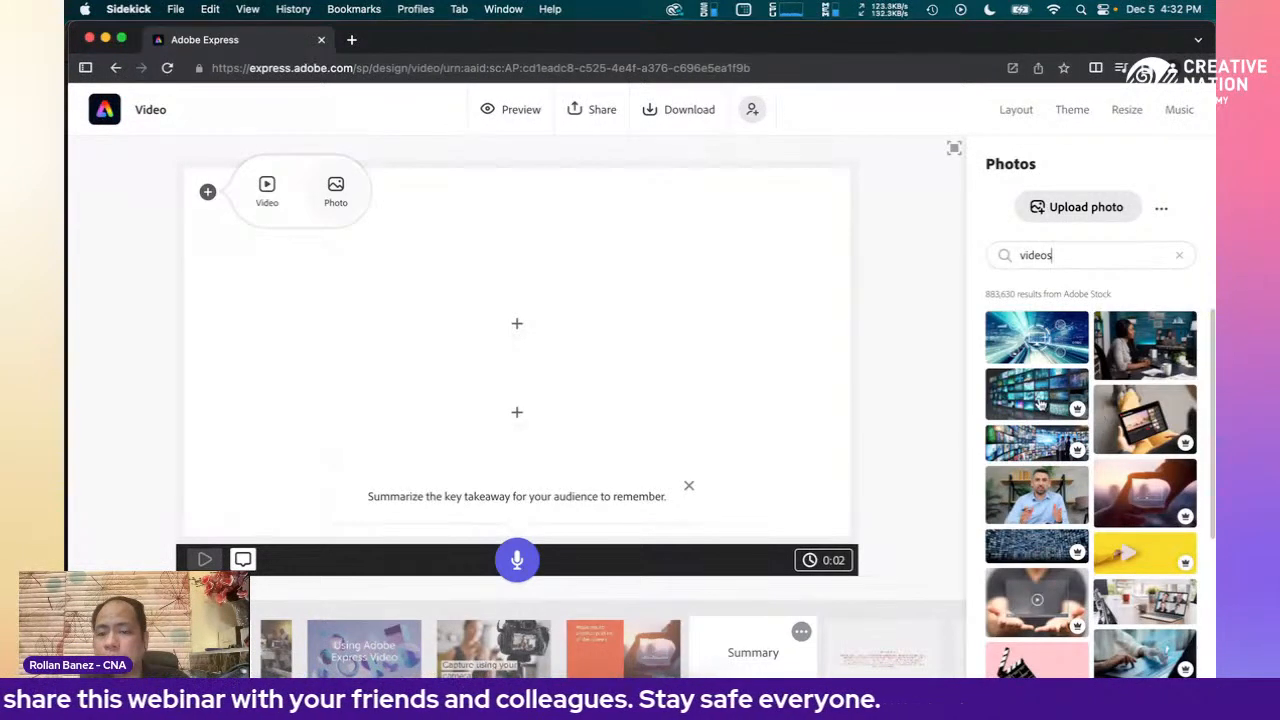
left_click(1040, 403)
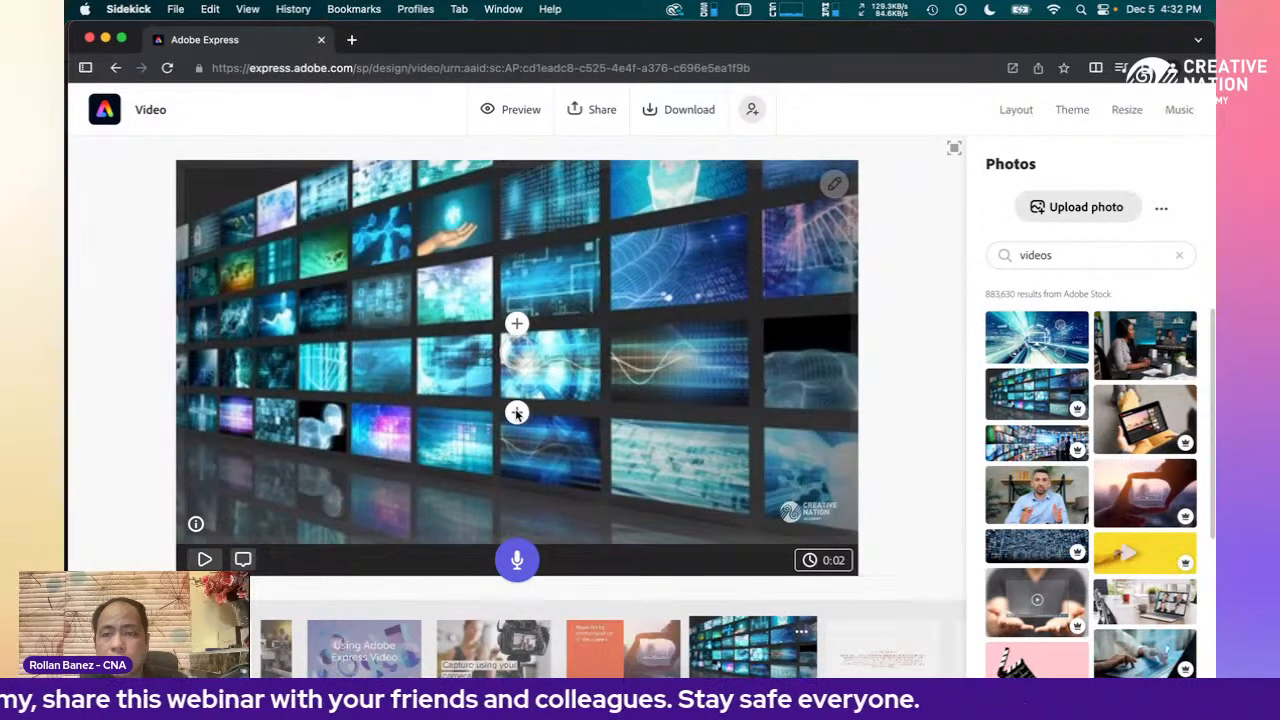
- Add the title "Video Collection" and the subtitle "CNA Everyday Season 2" to the Summary slide
left_click(516, 323)
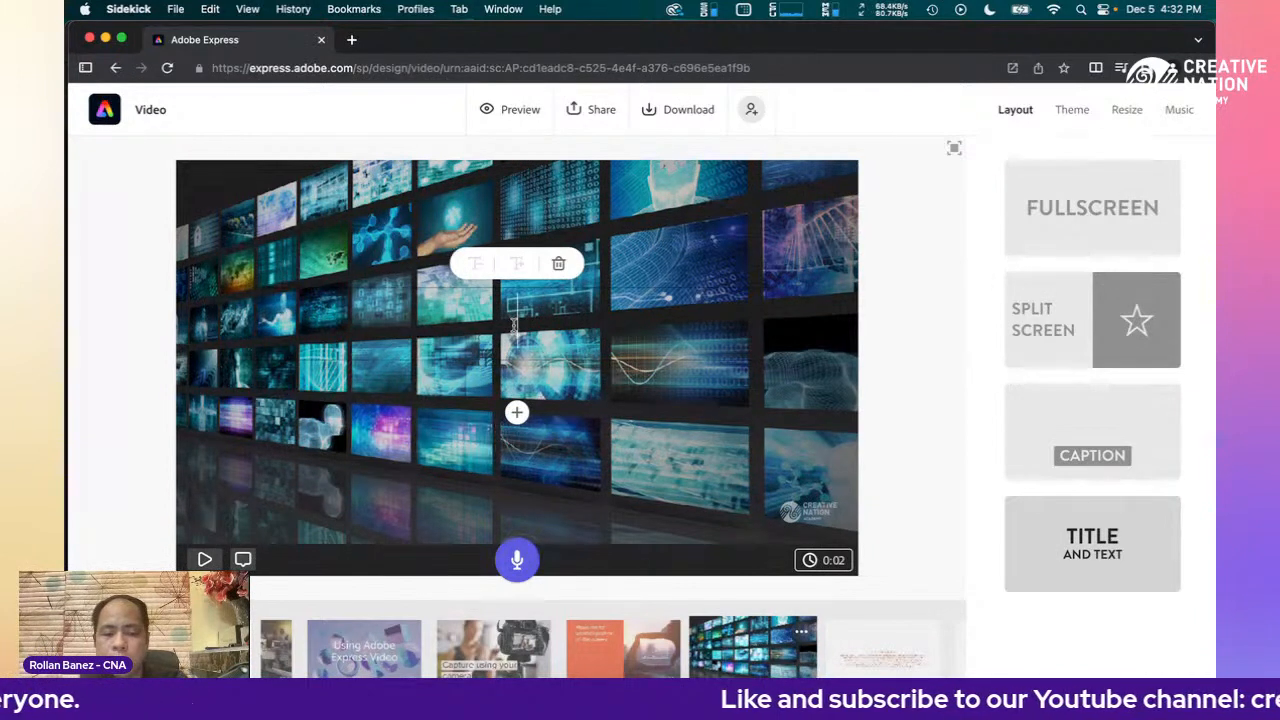
type("Video Co")
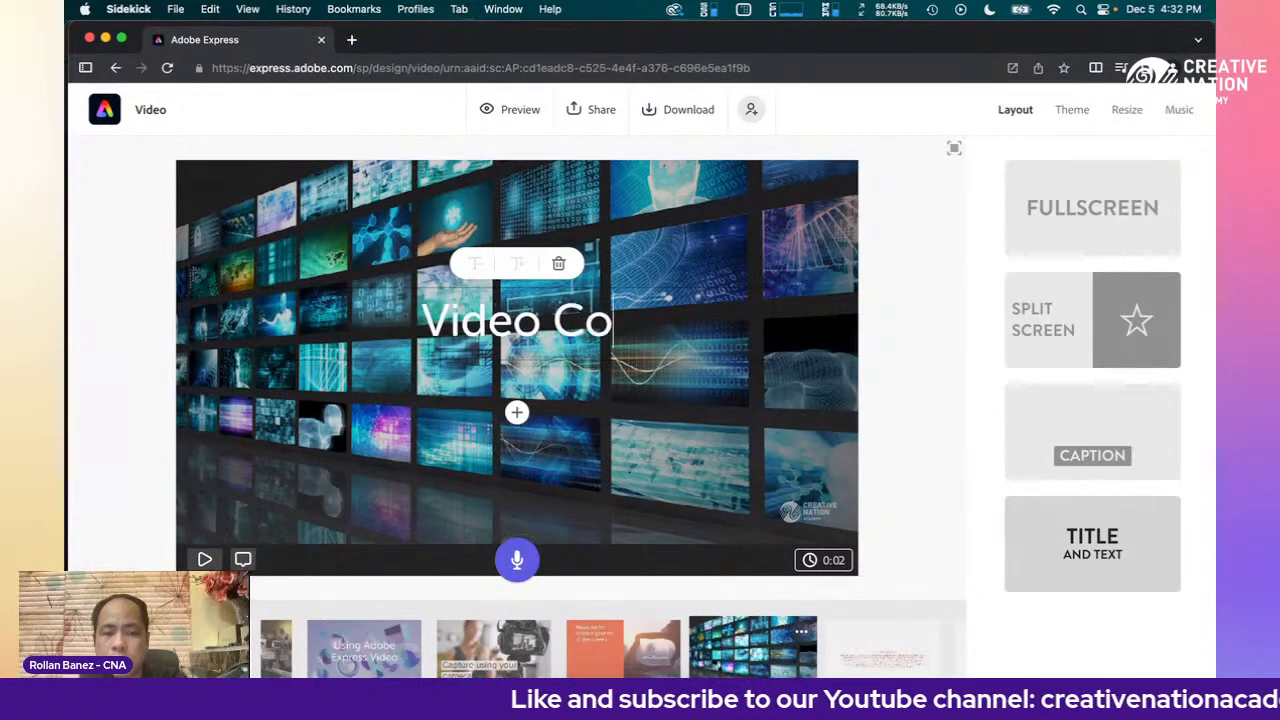
type("llection")
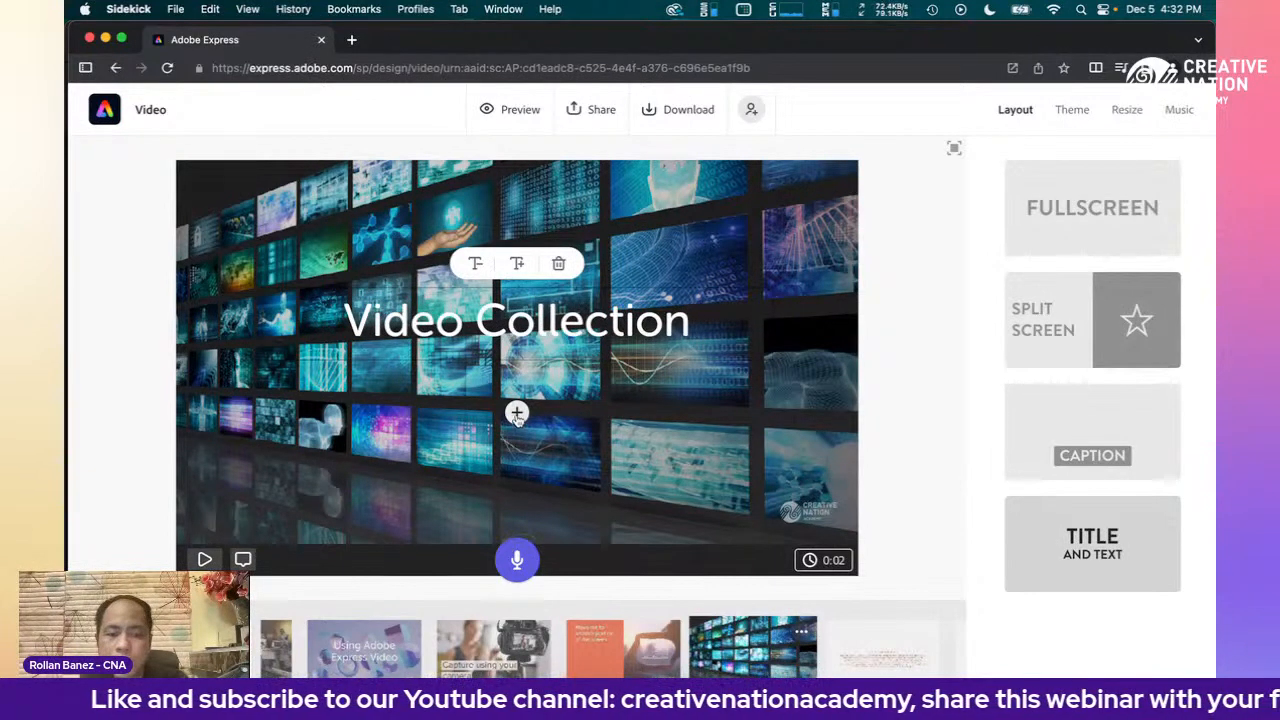
left_click(517, 413)
type("CNA")
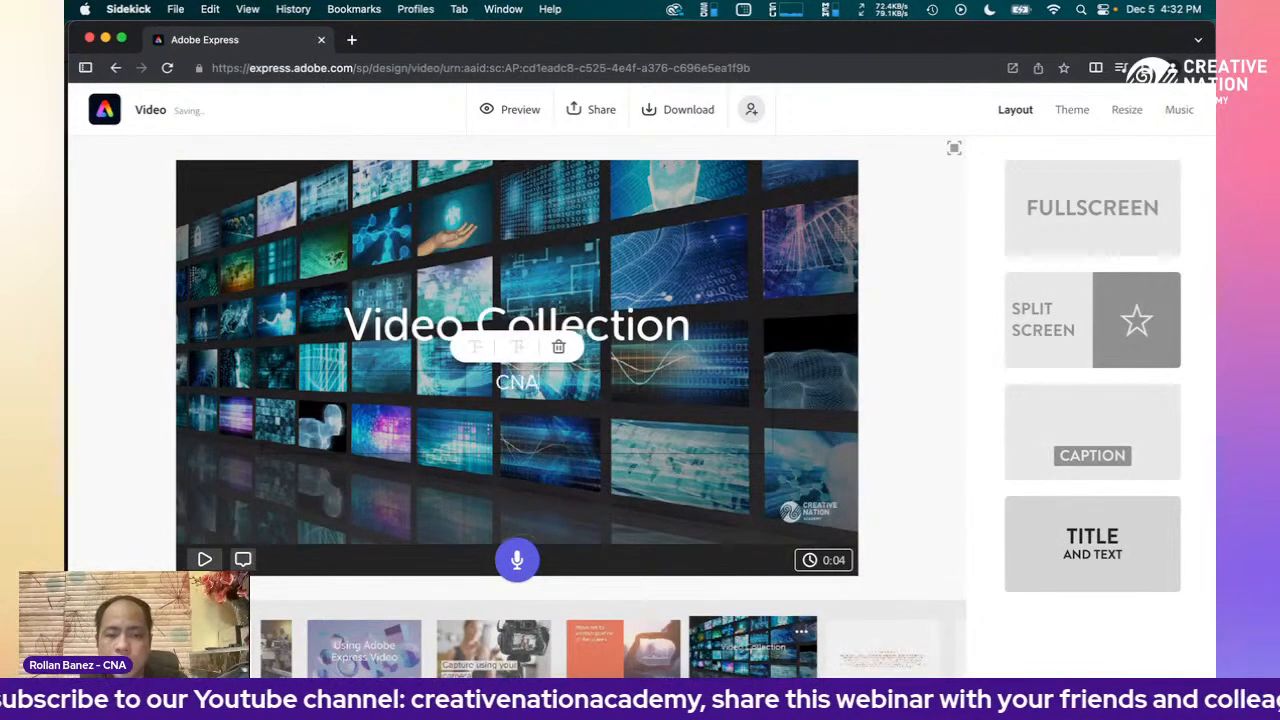
type(" Everyday Seasi")
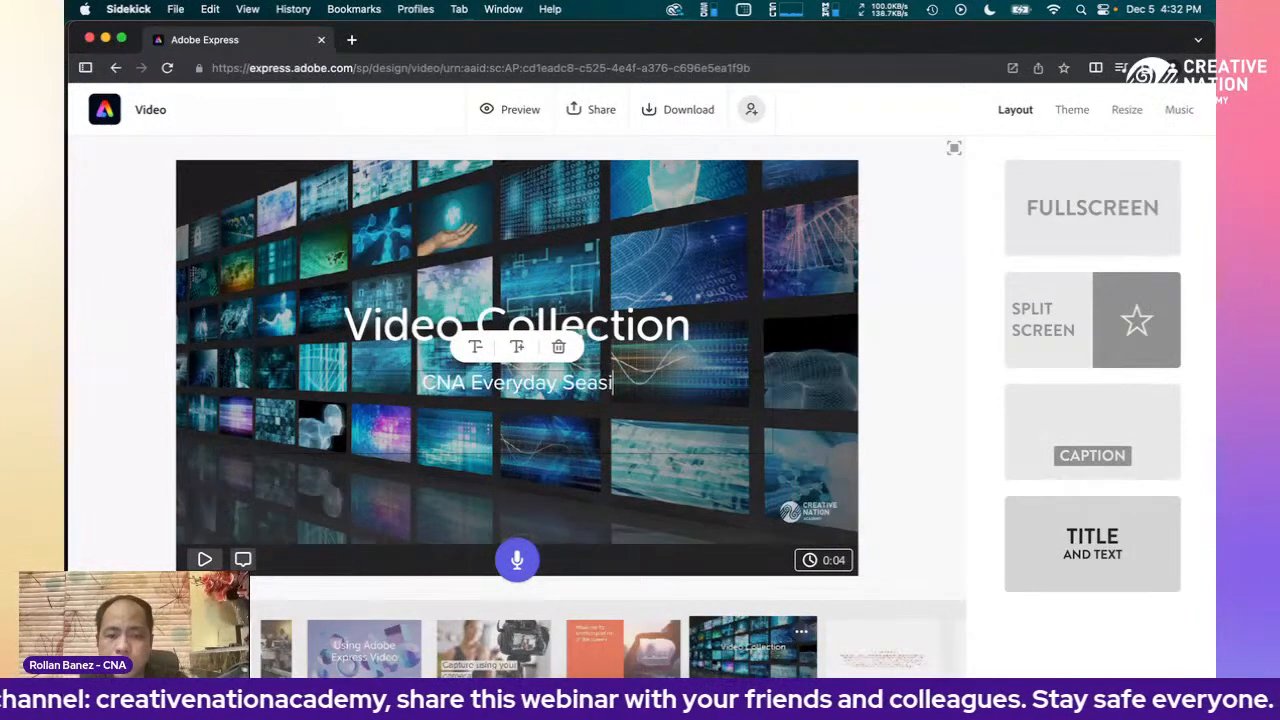
key("BackSpace")
type("on 2")
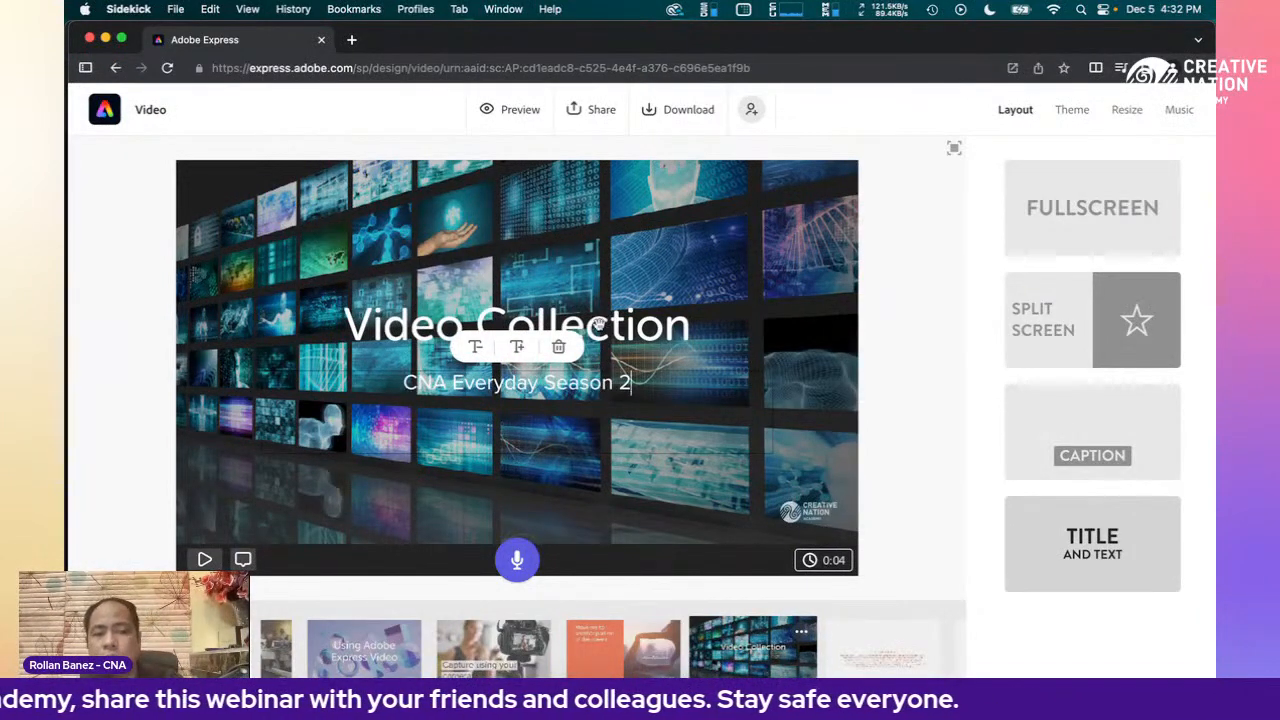
- Try the title and subtitle at the photo's upper left, then place them at its lower left
left_click_drag(610, 318, 478, 226)
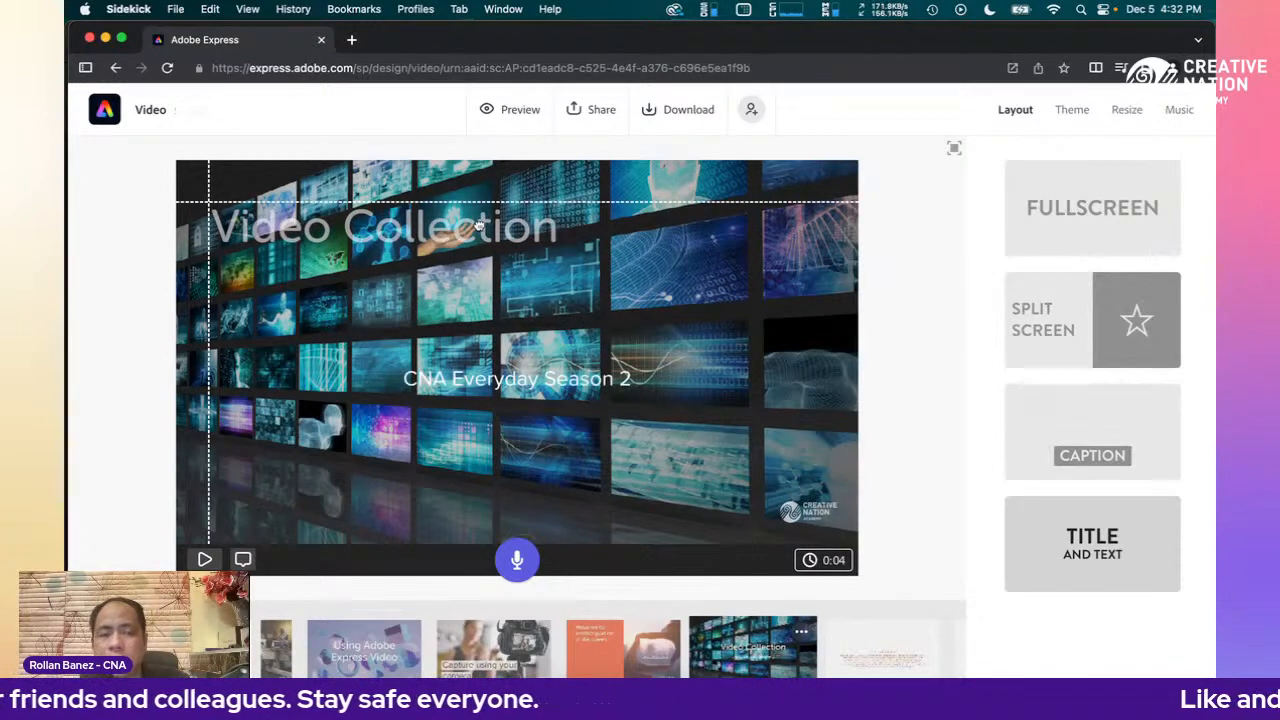
left_click_drag(478, 226, 479, 227)
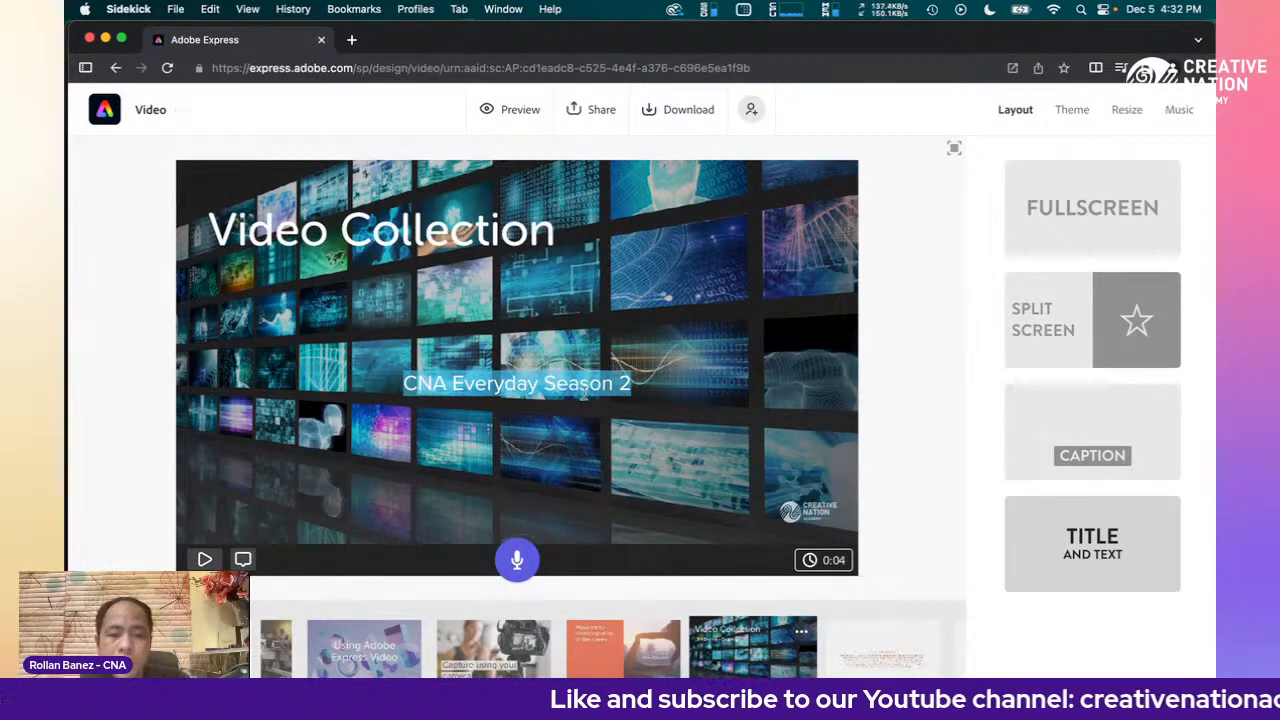
left_click(612, 308)
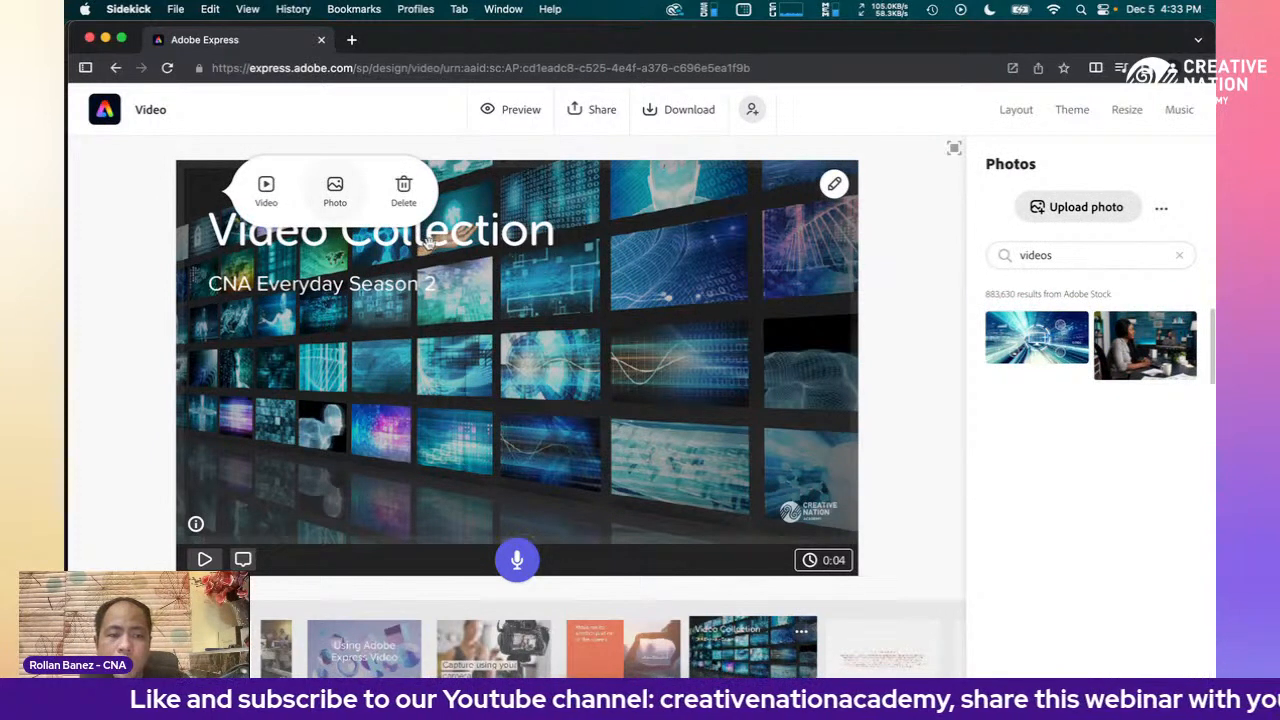
left_click_drag(428, 243, 403, 412)
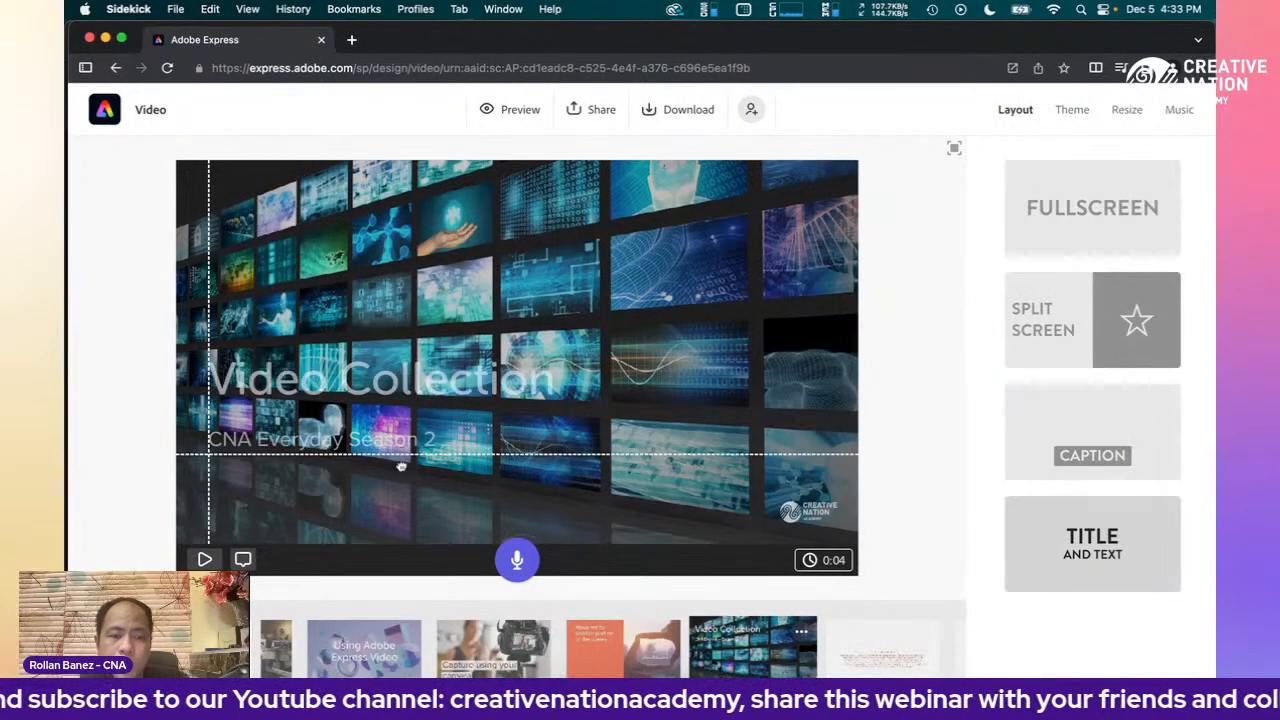
left_click_drag(379, 471, 380, 470)
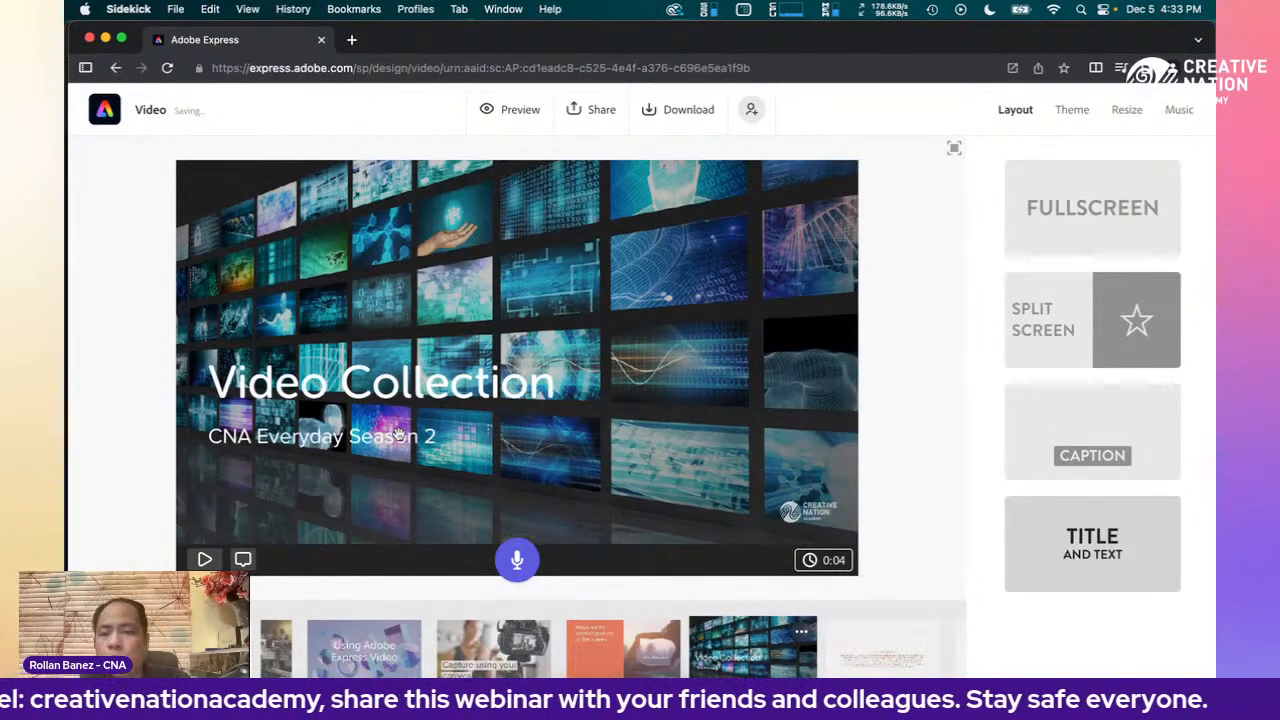
- Enlarge the wall-of-screens background photo and shift it up and to the right within the slide
left_click(630, 263)
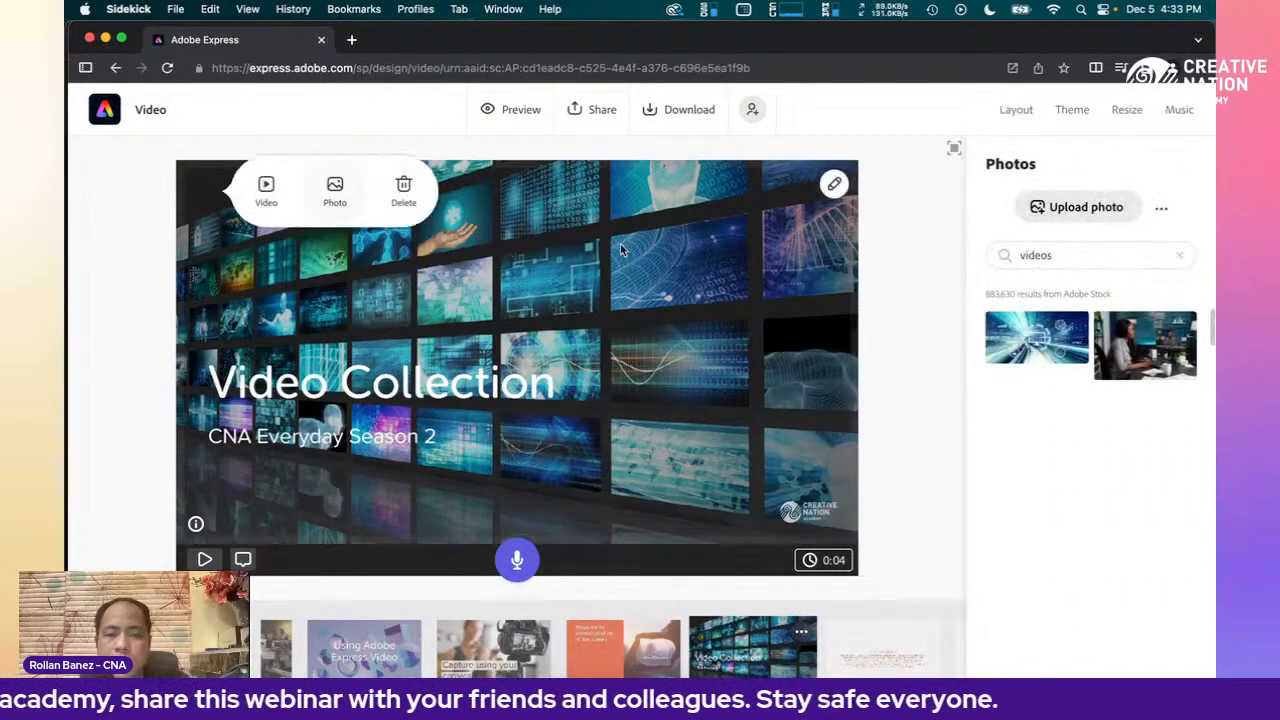
left_click(834, 186)
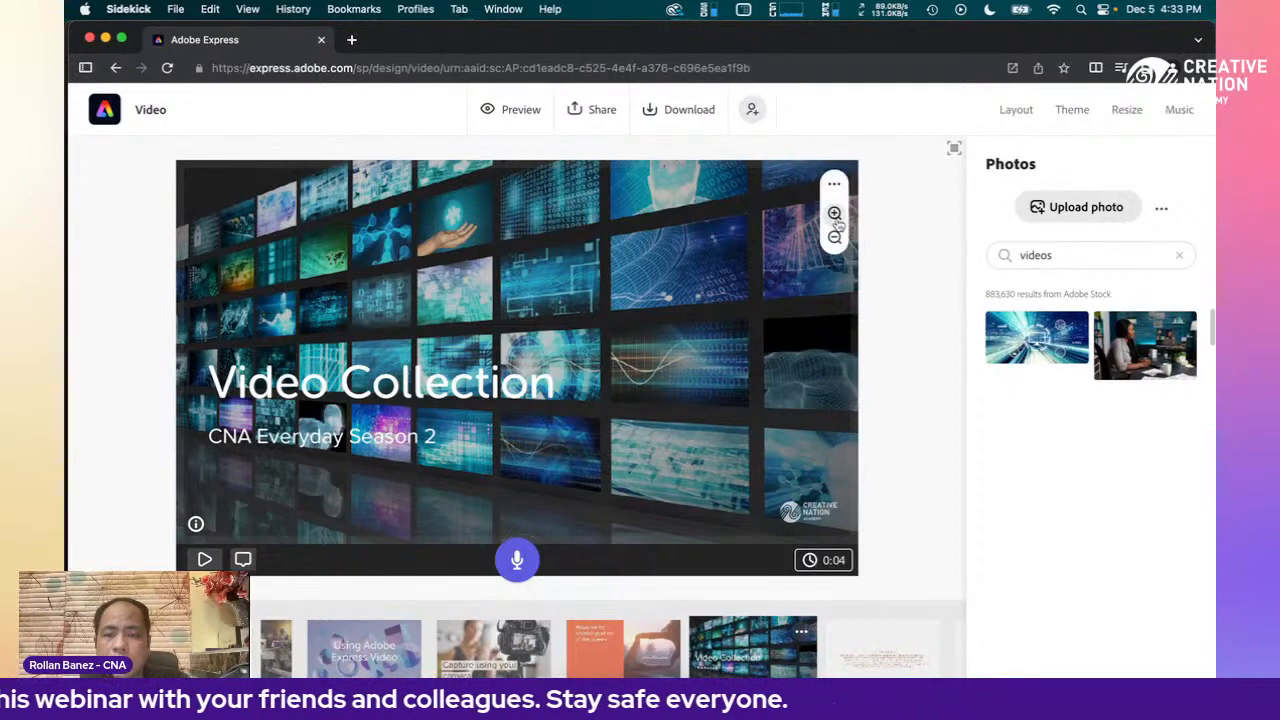
left_click(835, 214)
left_click(835, 215)
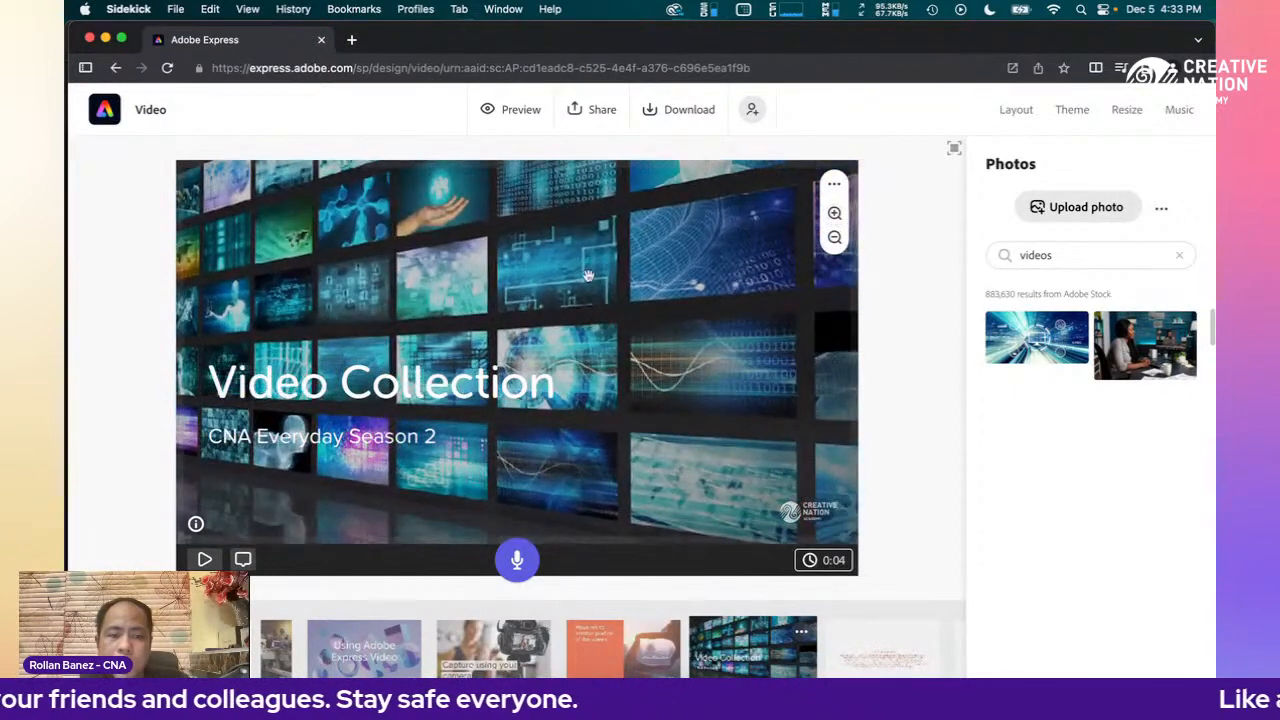
left_click_drag(589, 276, 652, 190)
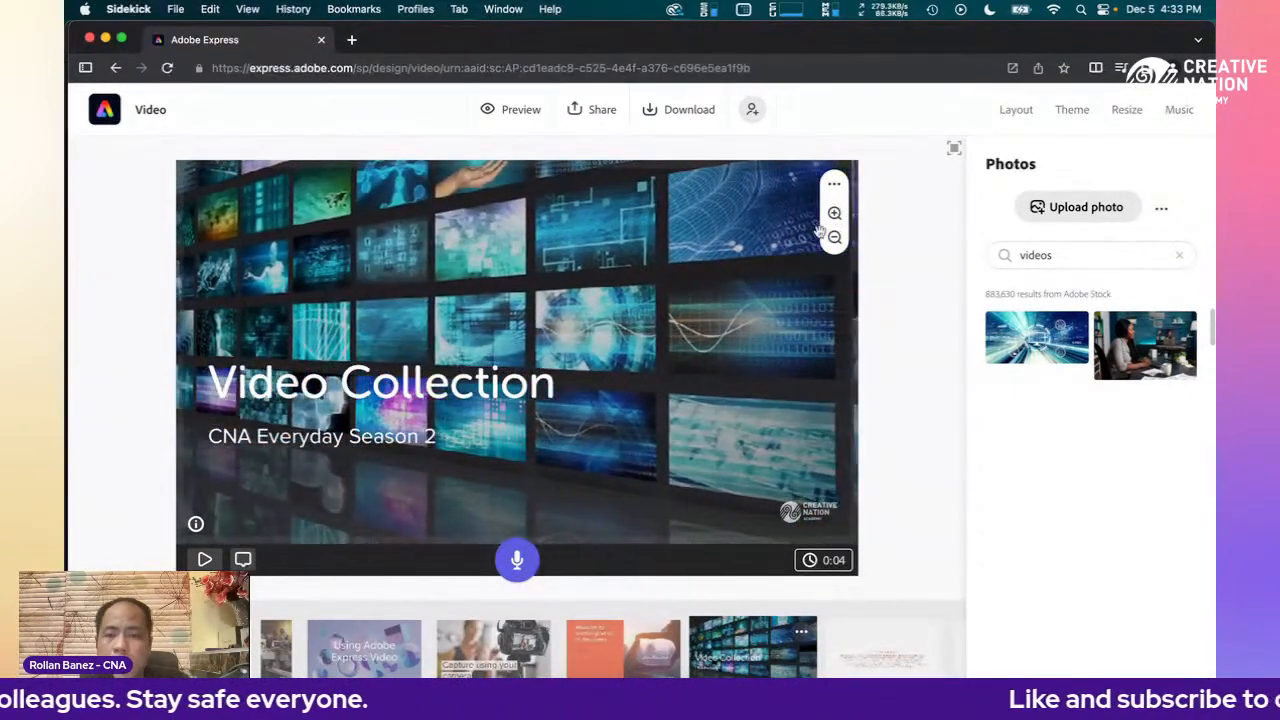
left_click(835, 214)
left_click(837, 215)
left_click(837, 215)
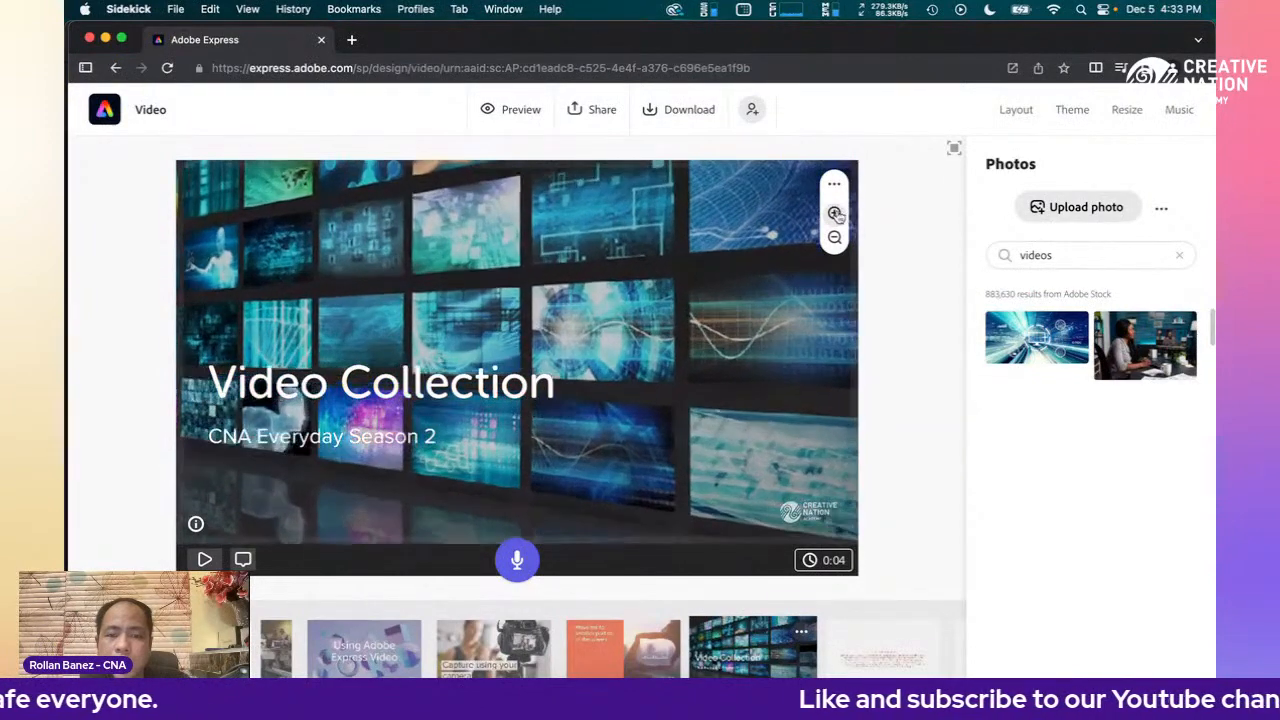
left_click(837, 215)
left_click_drag(483, 276, 571, 138)
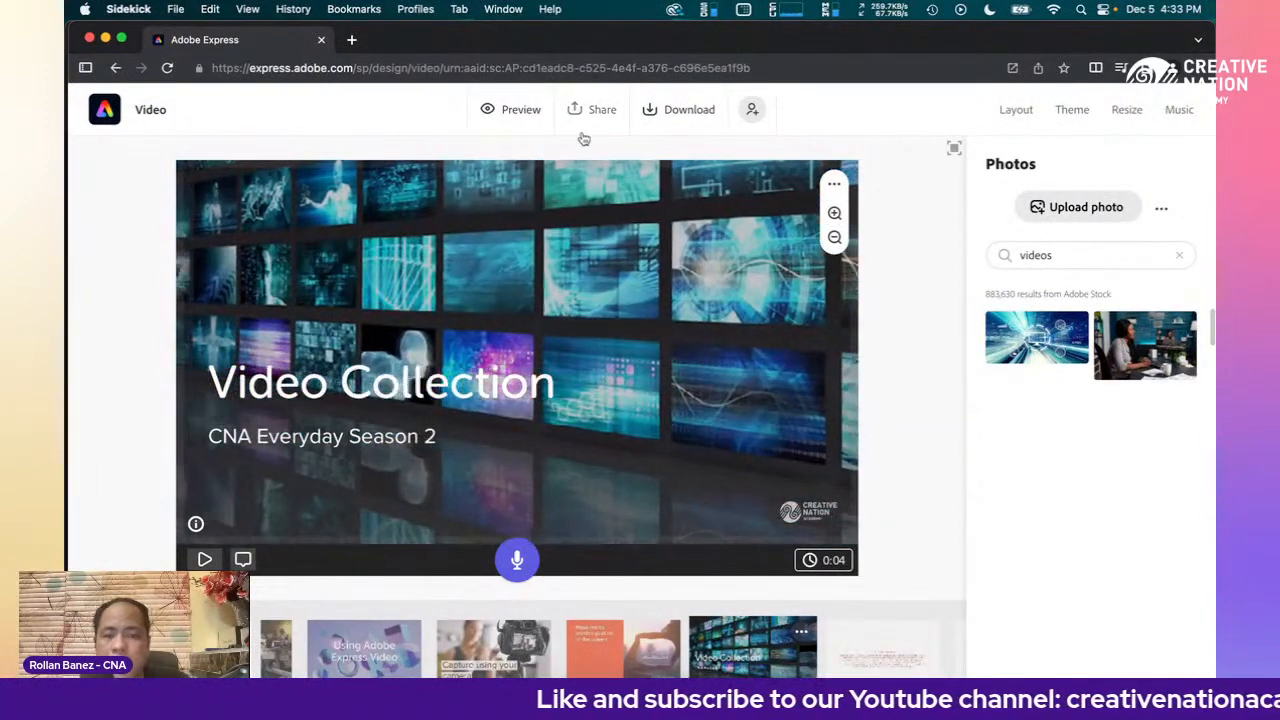
left_click(400, 374)
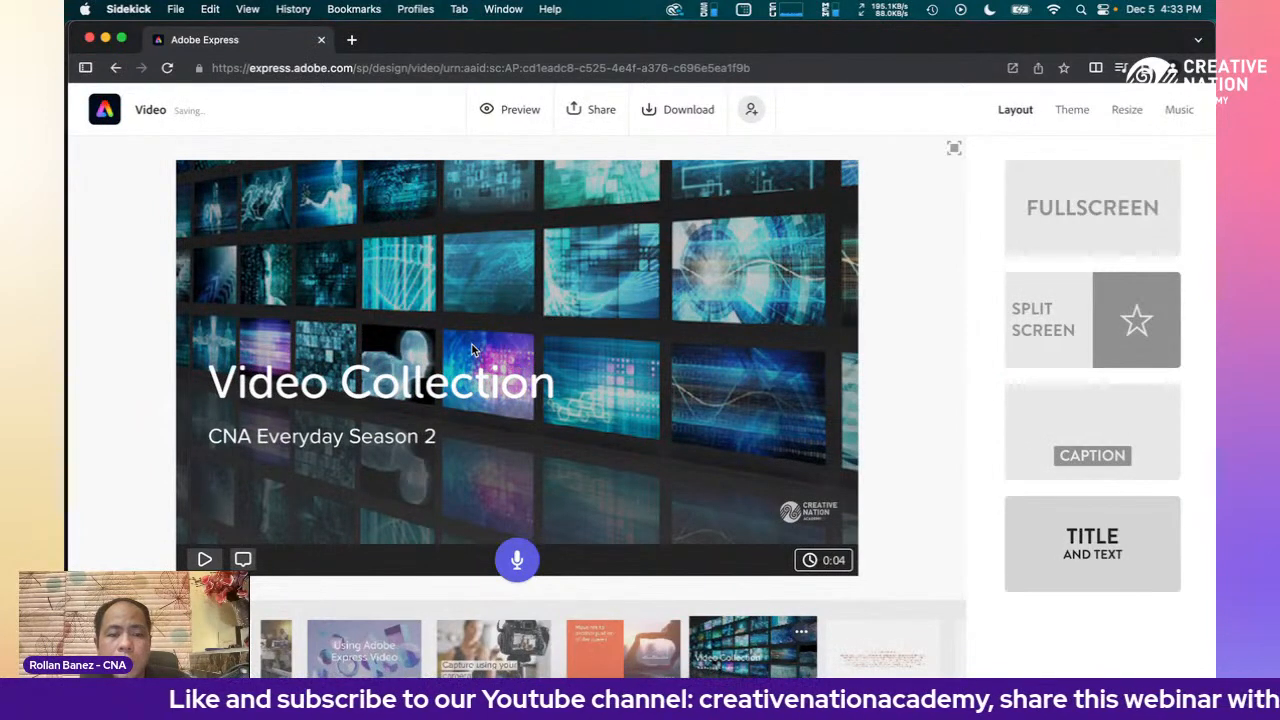
- Try other positions for the "Video Collection" text block and return it to the photo's lower left
left_click_drag(450, 388, 360, 458)
left_click_drag(338, 394, 283, 418)
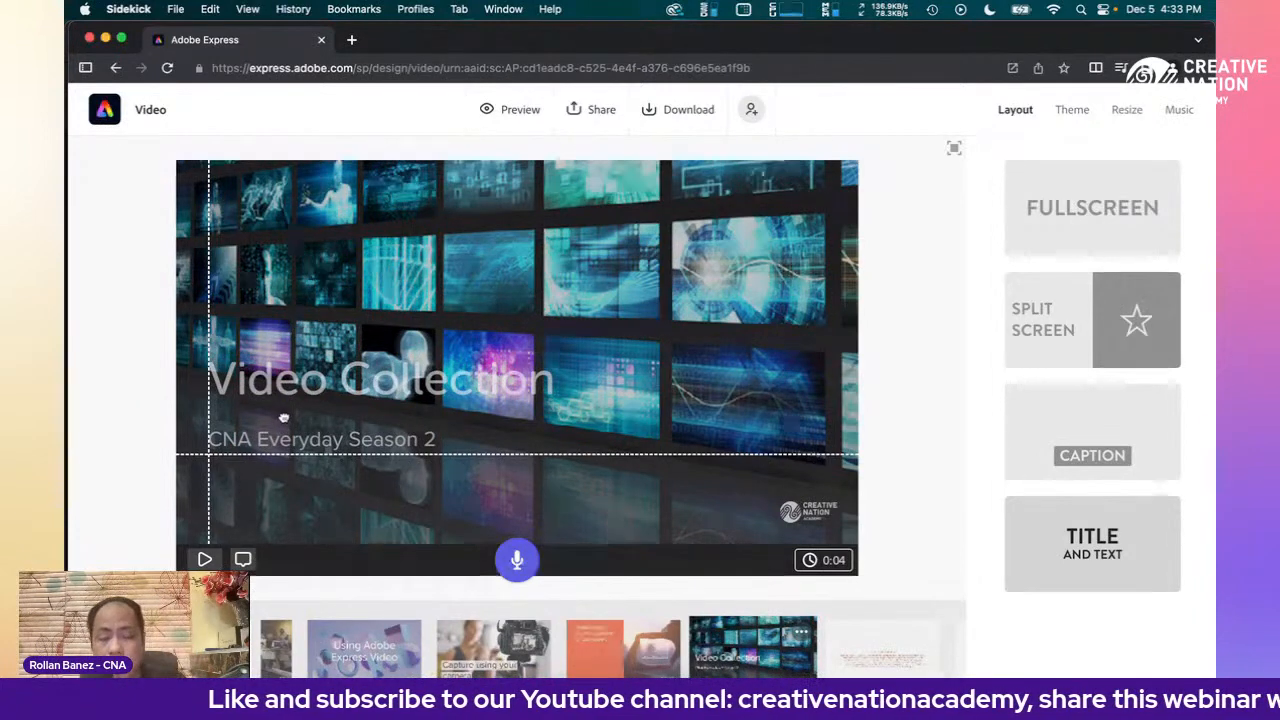
left_click_drag(283, 418, 280, 423)
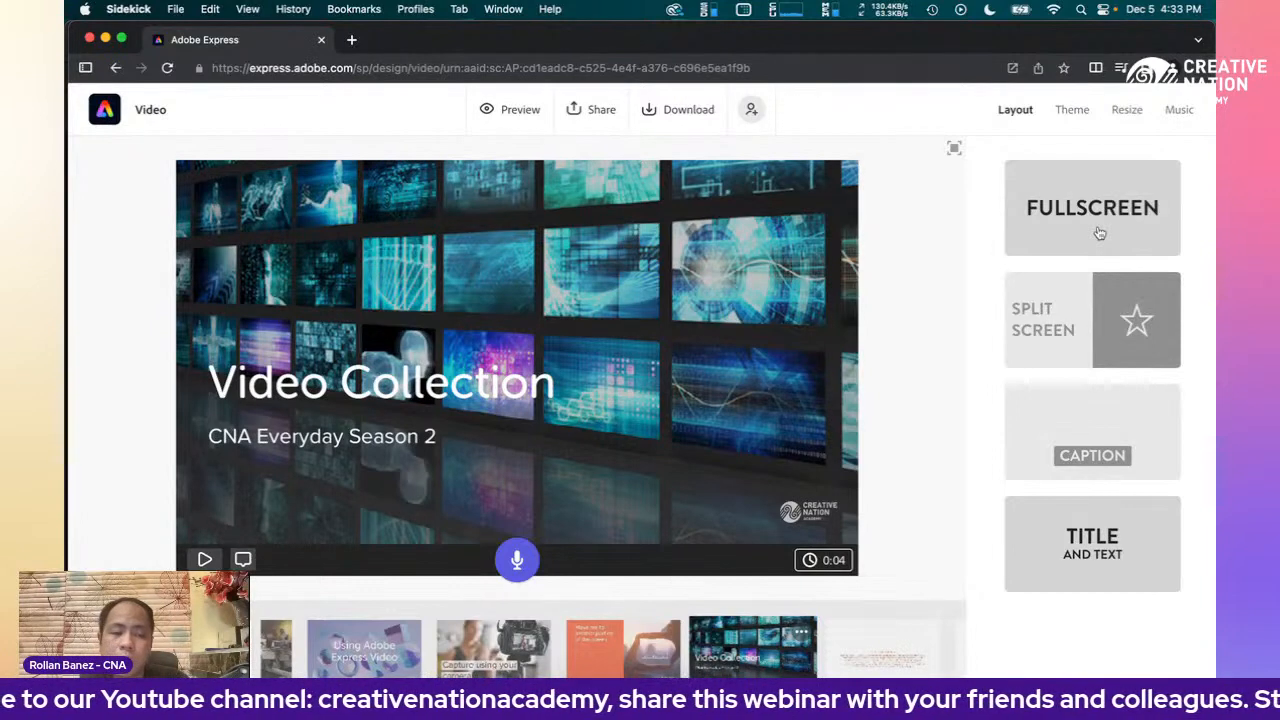
left_click_drag(340, 396, 332, 507)
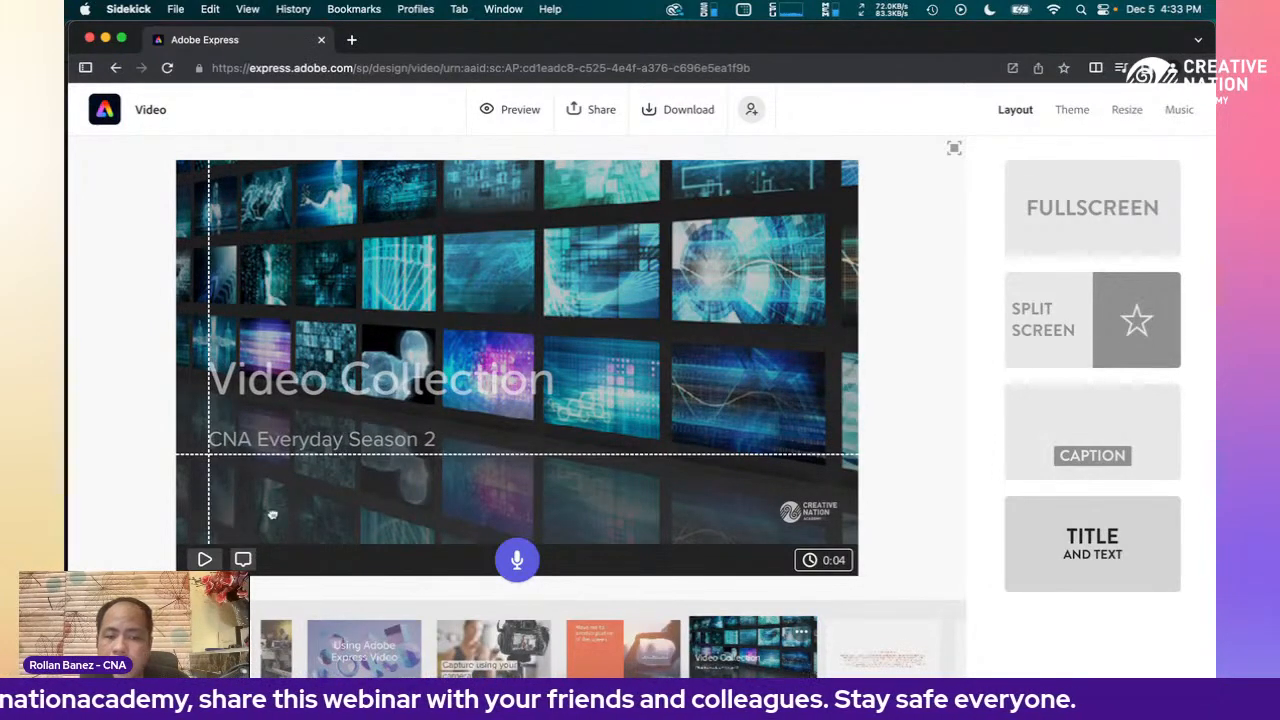
left_click_drag(266, 510, 266, 510)
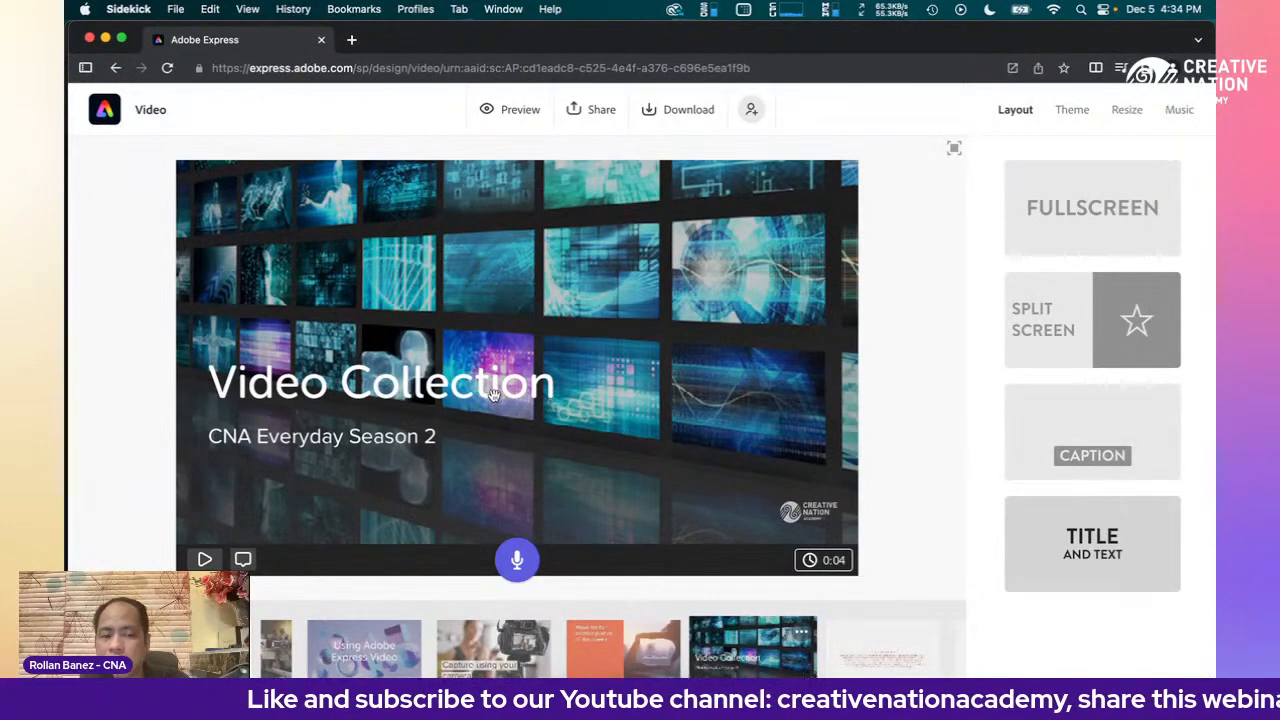
left_click_drag(492, 395, 485, 423)
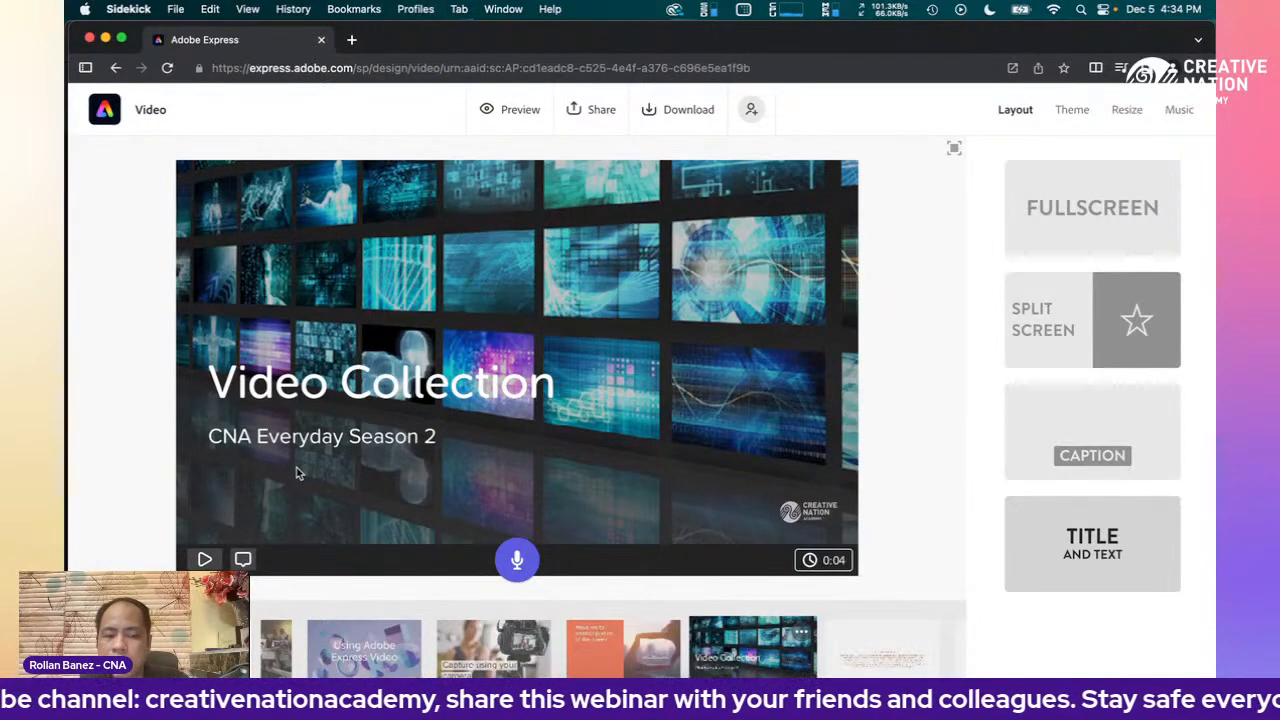
left_click_drag(312, 437, 375, 440)
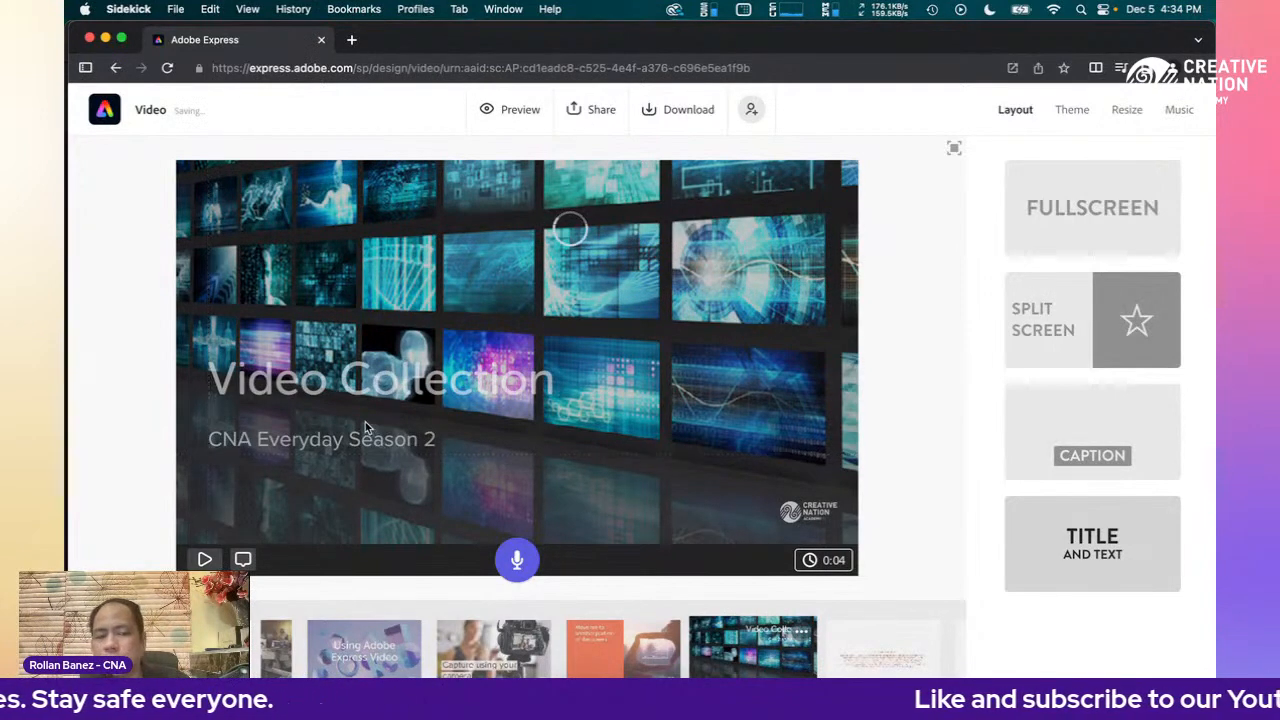
- Try to move the caption lower on the "Capture using your camera" slide, then return to the "Video Collection" slide
left_click(475, 643)
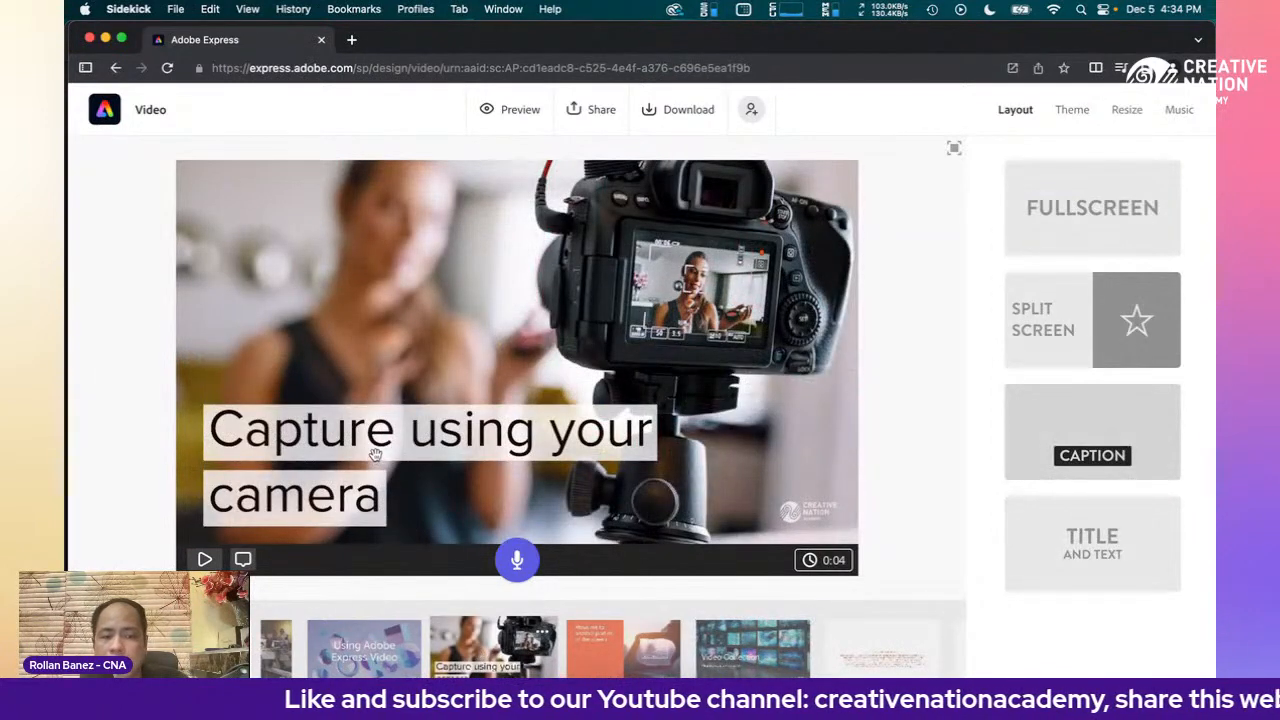
mouse_move(377, 466)
left_mouse_down()
mouse_move(392, 462)
mouse_move(379, 453)
mouse_move(376, 484)
left_mouse_up()
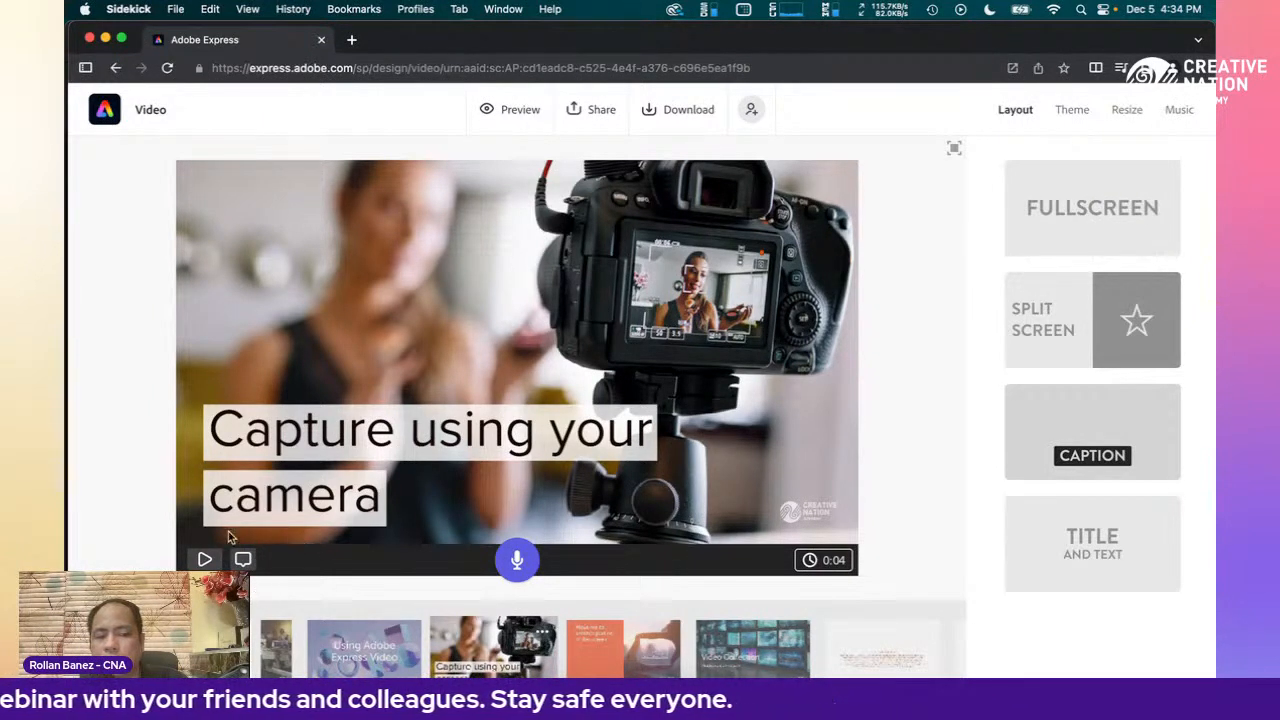
left_click(754, 650)
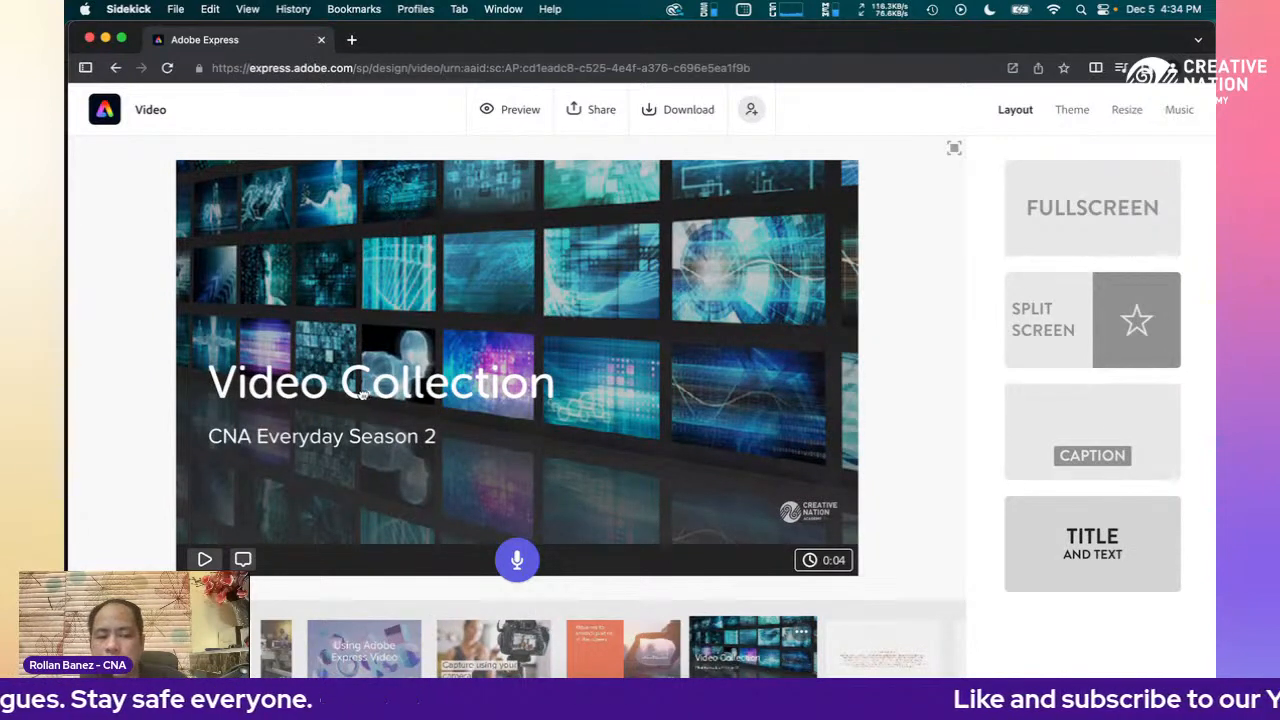
- Try to move the "Video Collection" text block lower, then open the "Dimension Class 2018" slide
left_click_drag(365, 396, 342, 533)
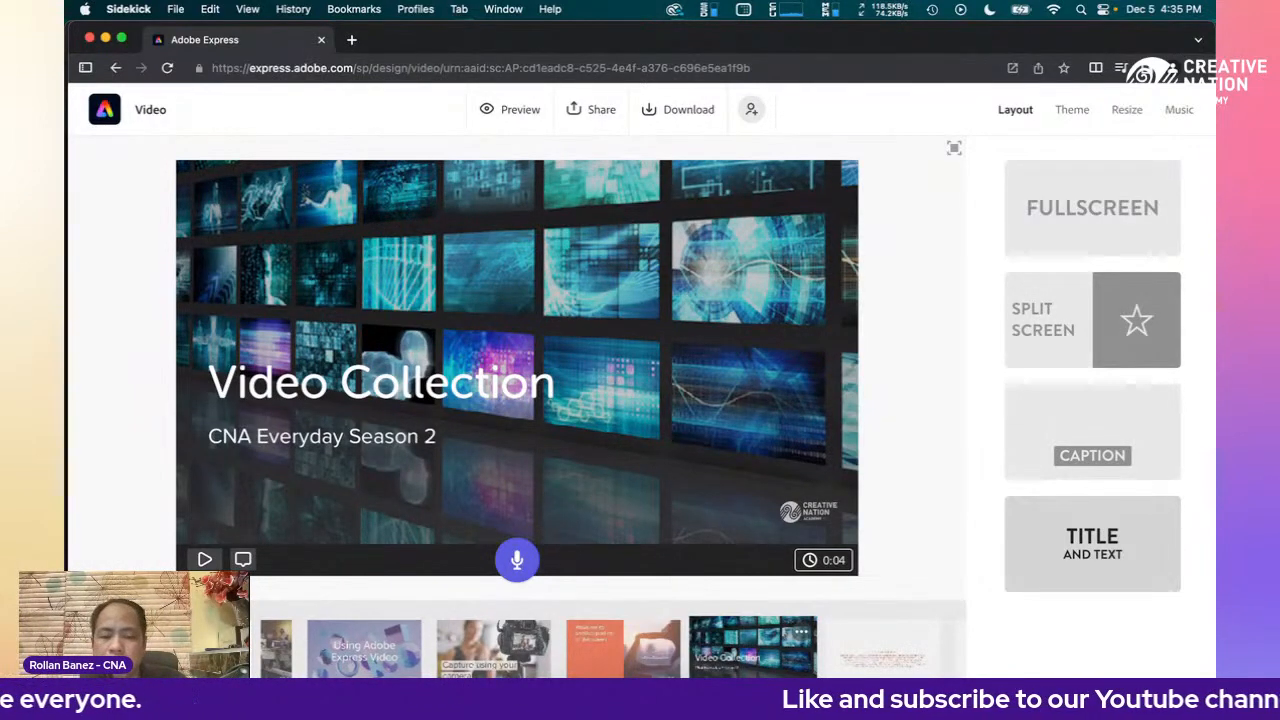
scroll(610, 648, "left", 10)
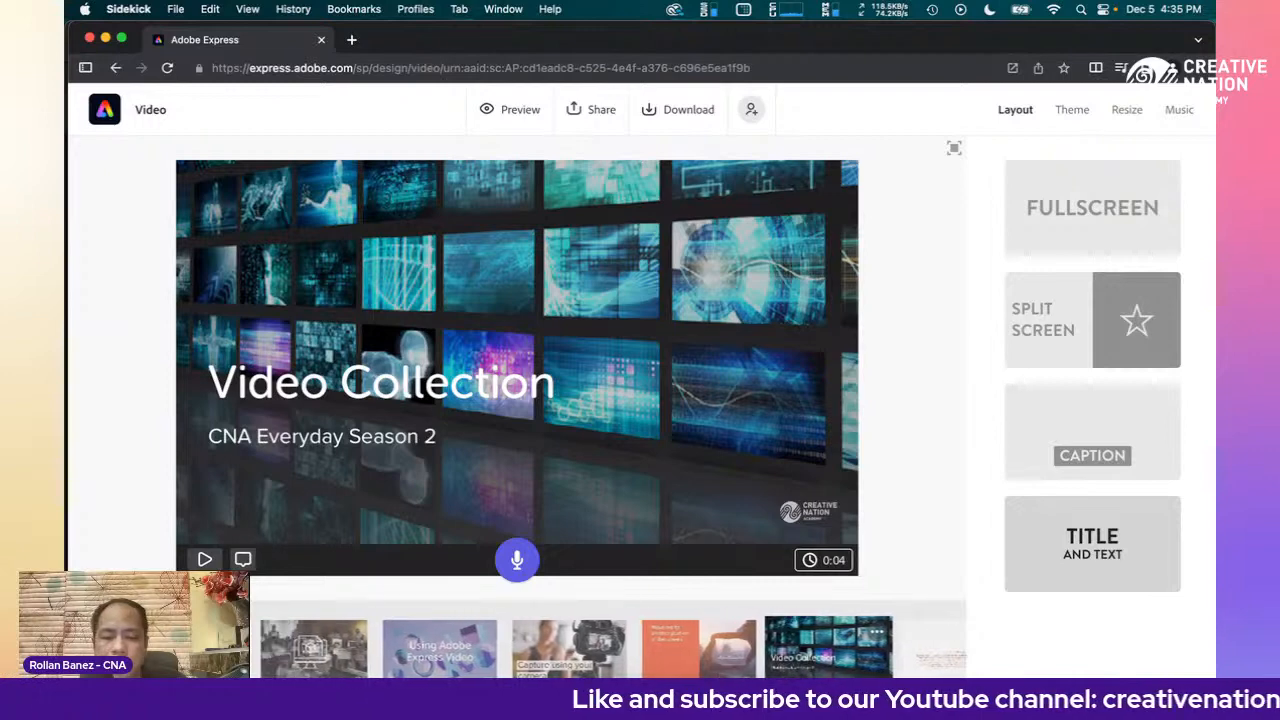
scroll(586, 632, "right", 4)
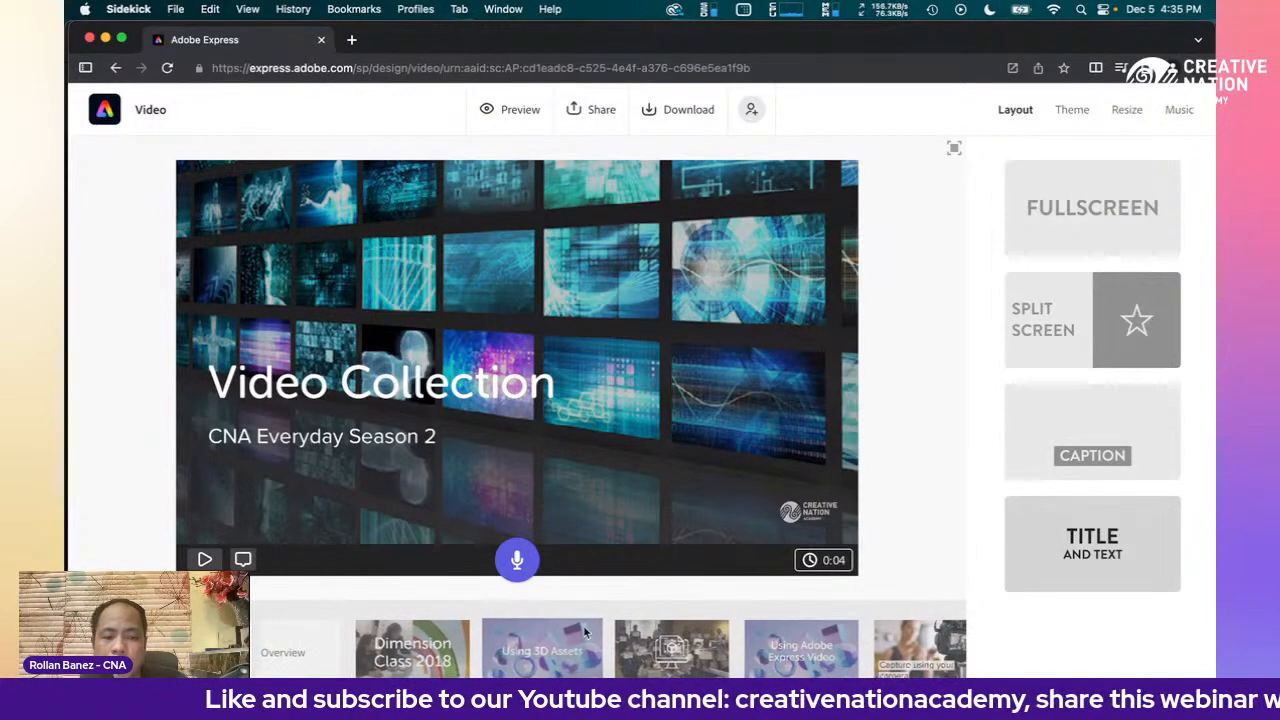
left_click(415, 650)
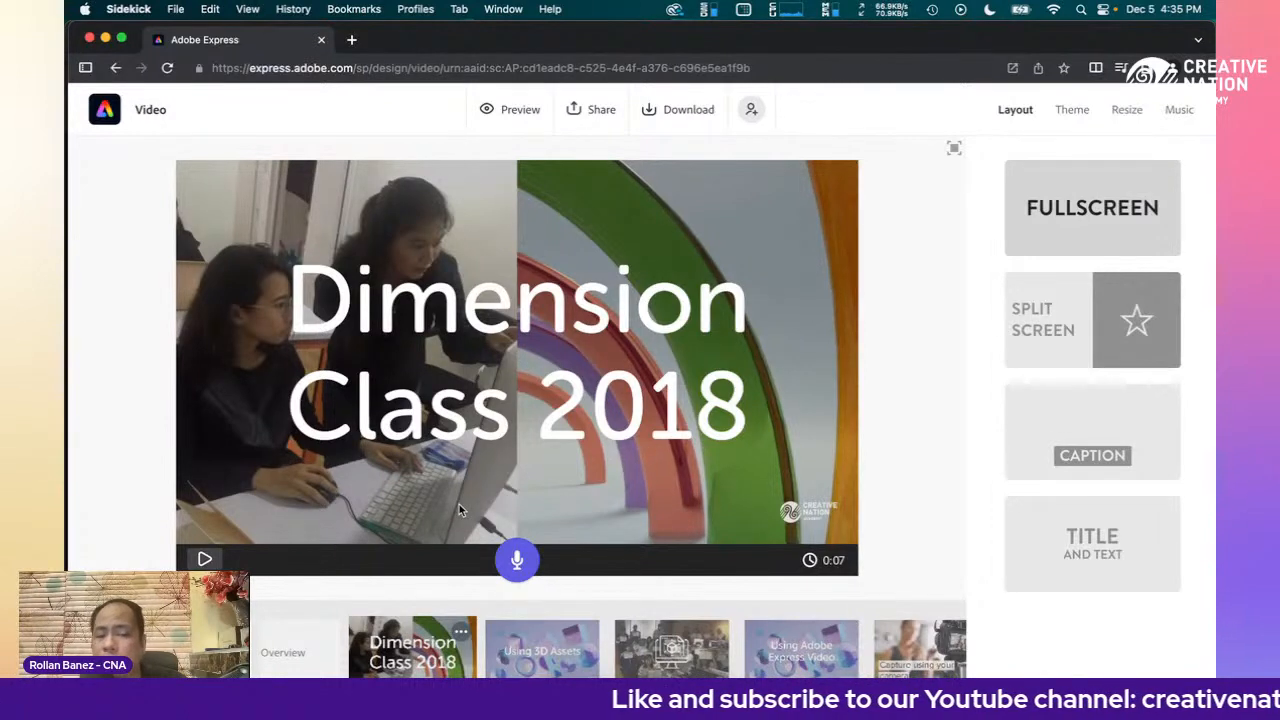
- Set the duration of the "Using 3D Assets" slide to 30 seconds
left_click(530, 641)
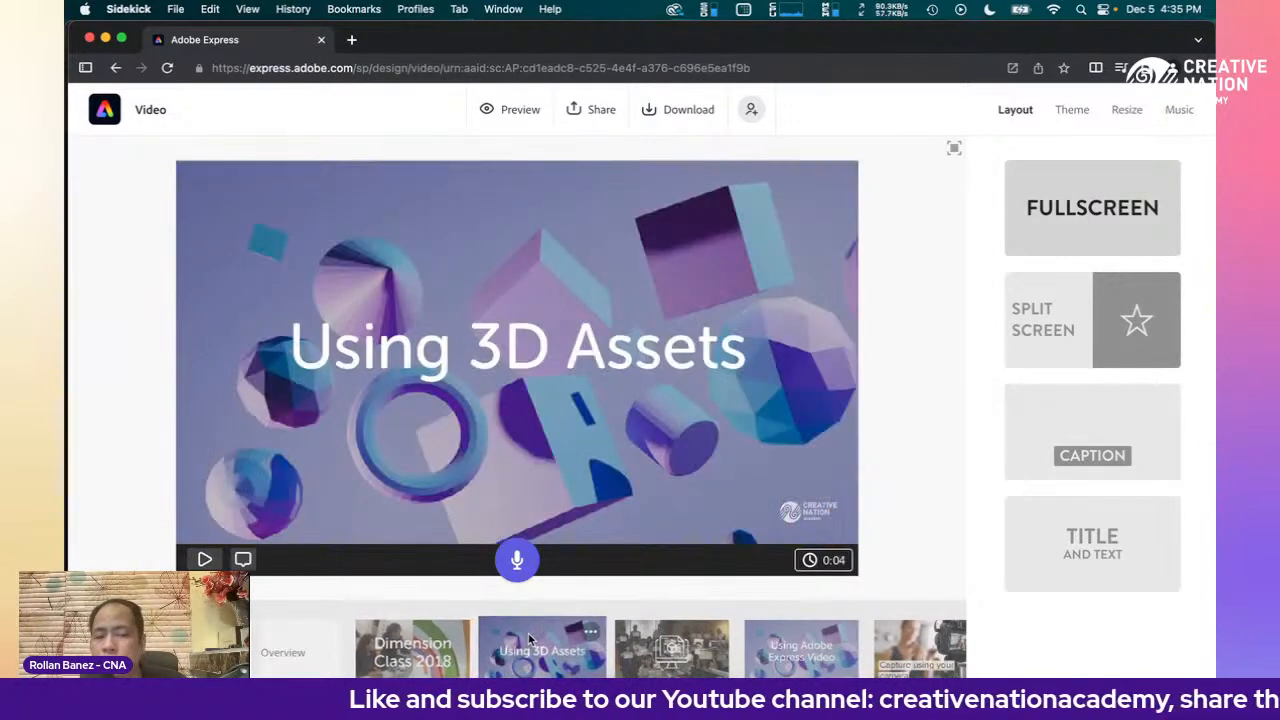
left_click(810, 561)
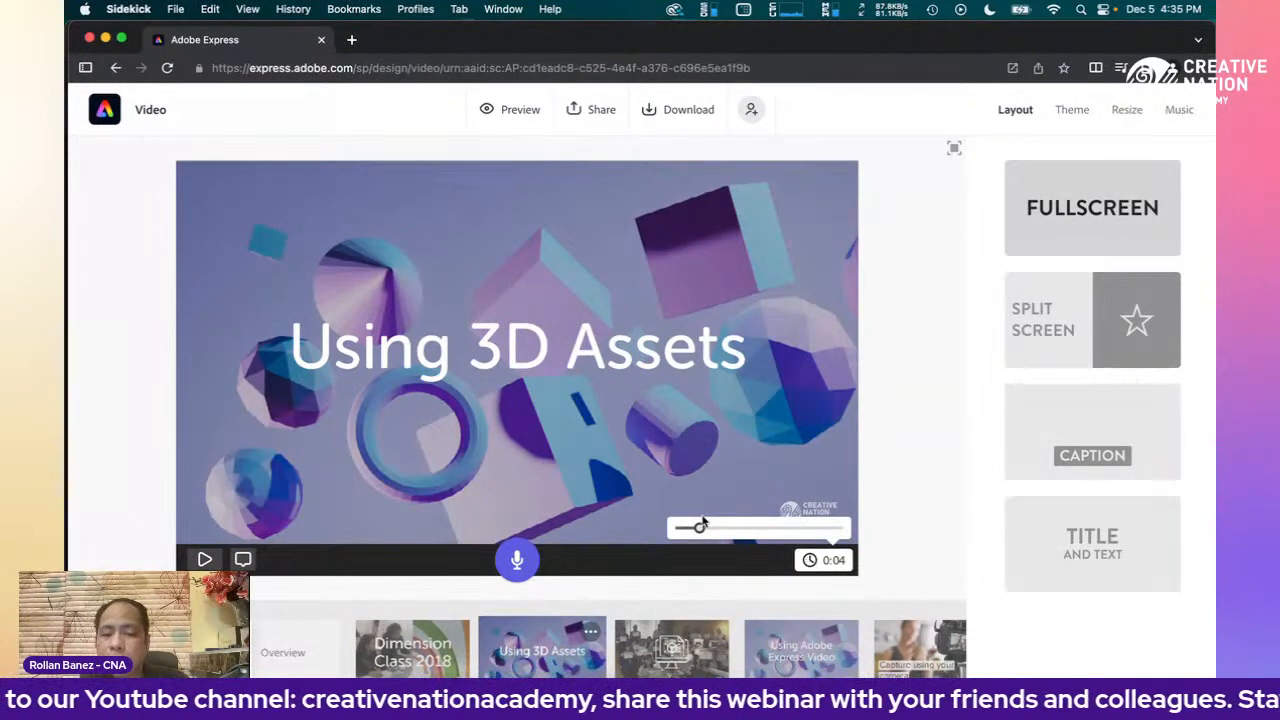
left_click_drag(700, 531, 851, 531)
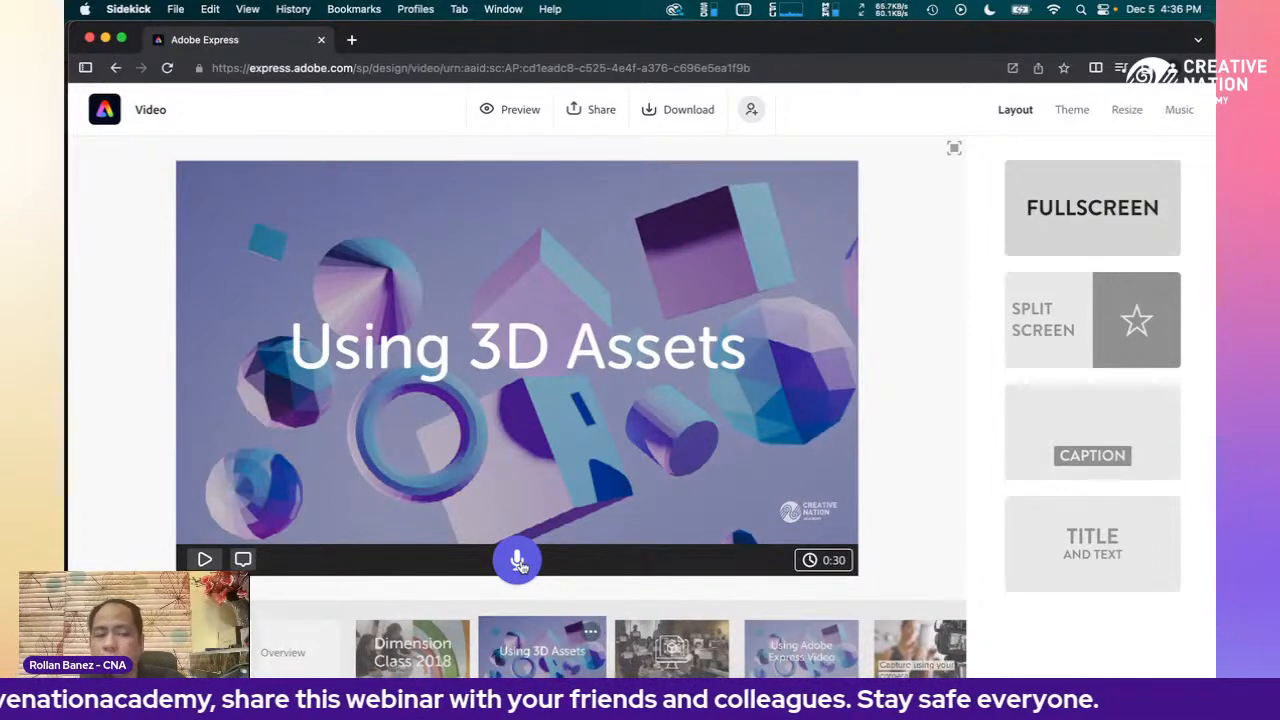
- Record a short test narration on the "Using 3D Assets" slide, replace it with a take of about 15 seconds, and play it back
left_click(518, 562)
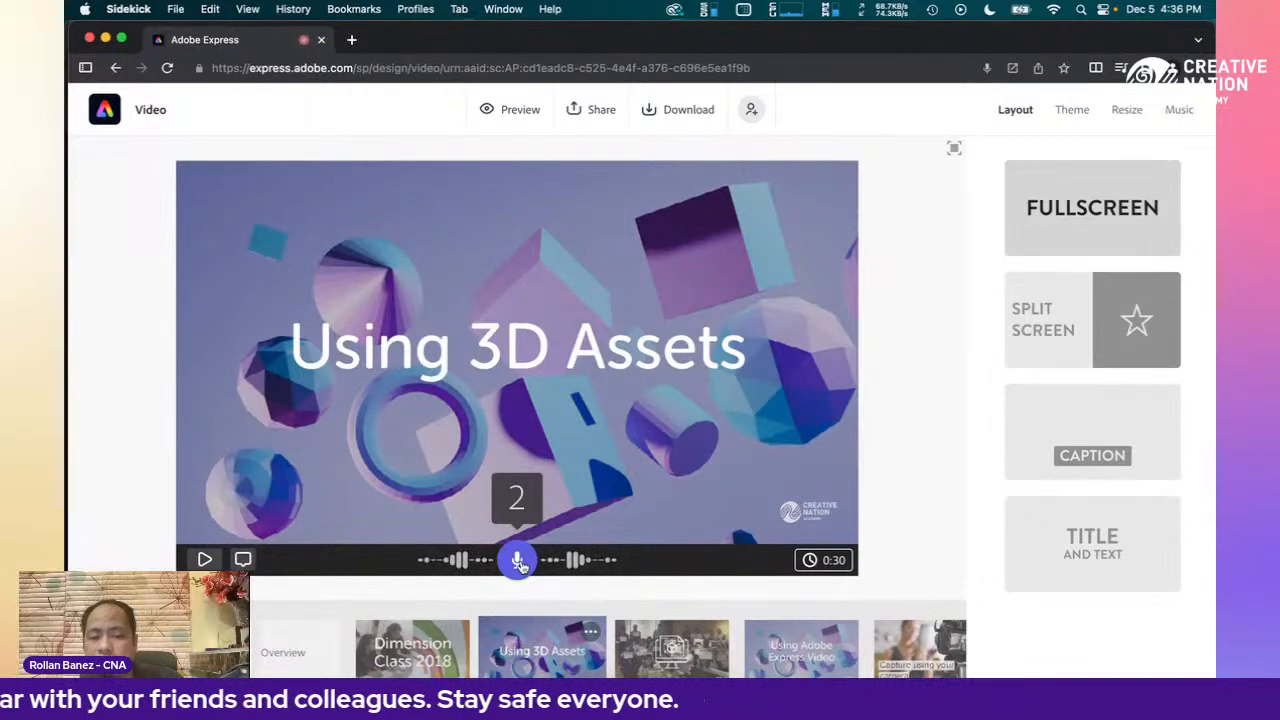
left_click(521, 566)
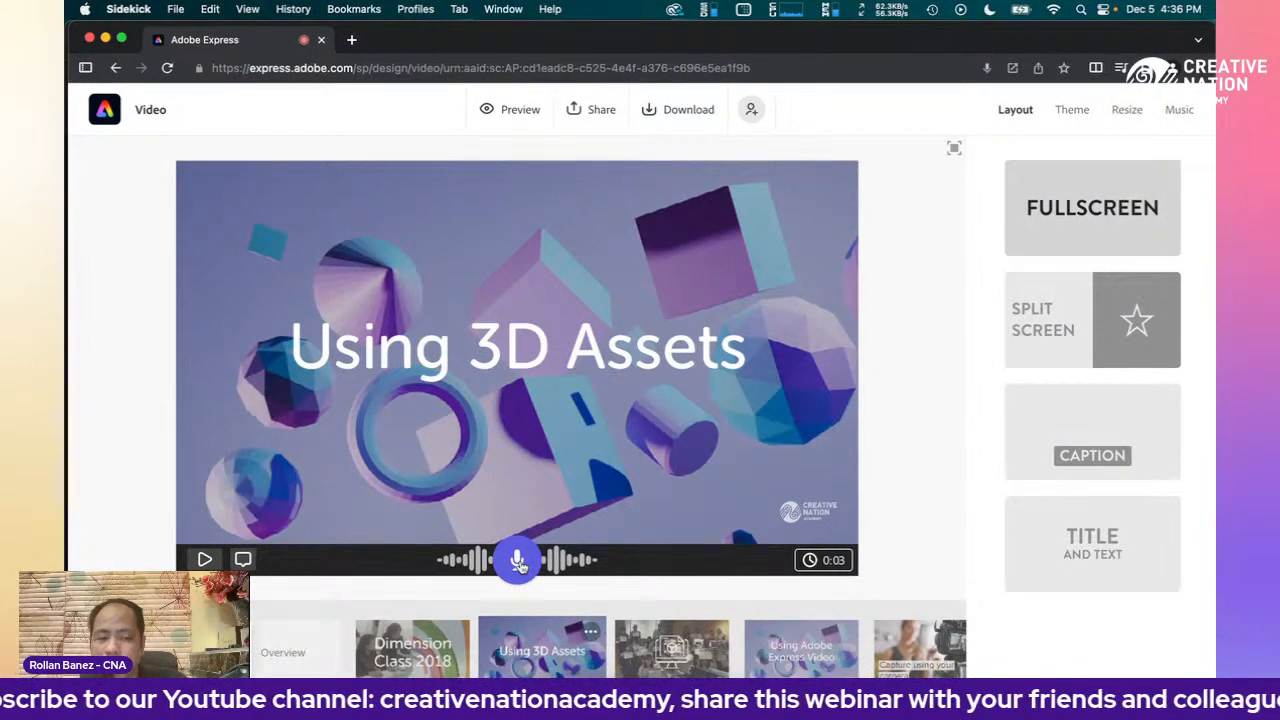
left_click(518, 562)
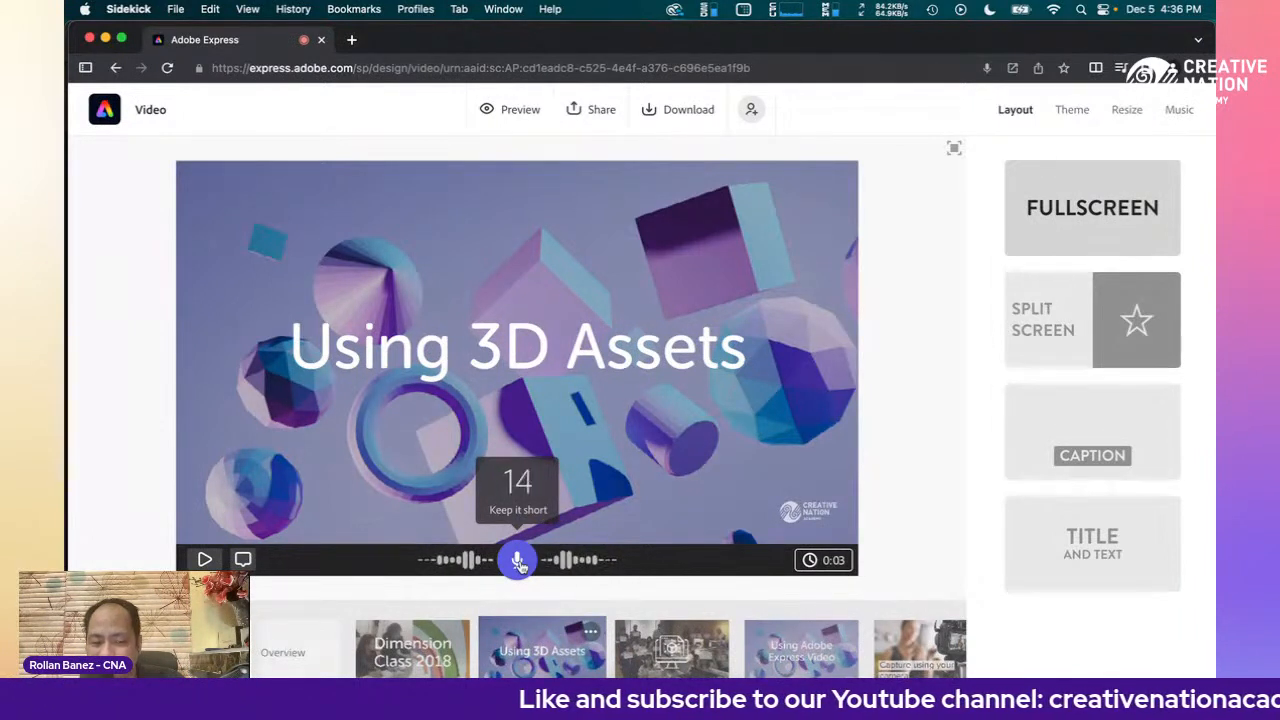
left_click(521, 566)
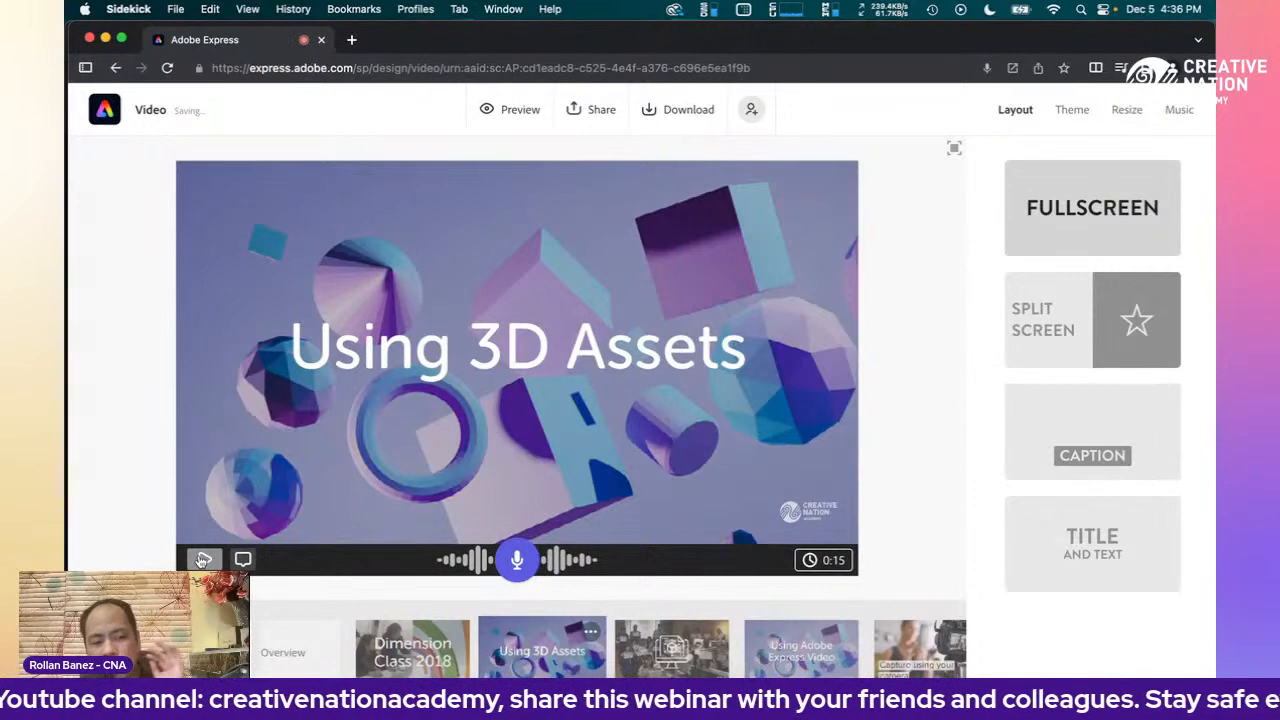
left_click(202, 560)
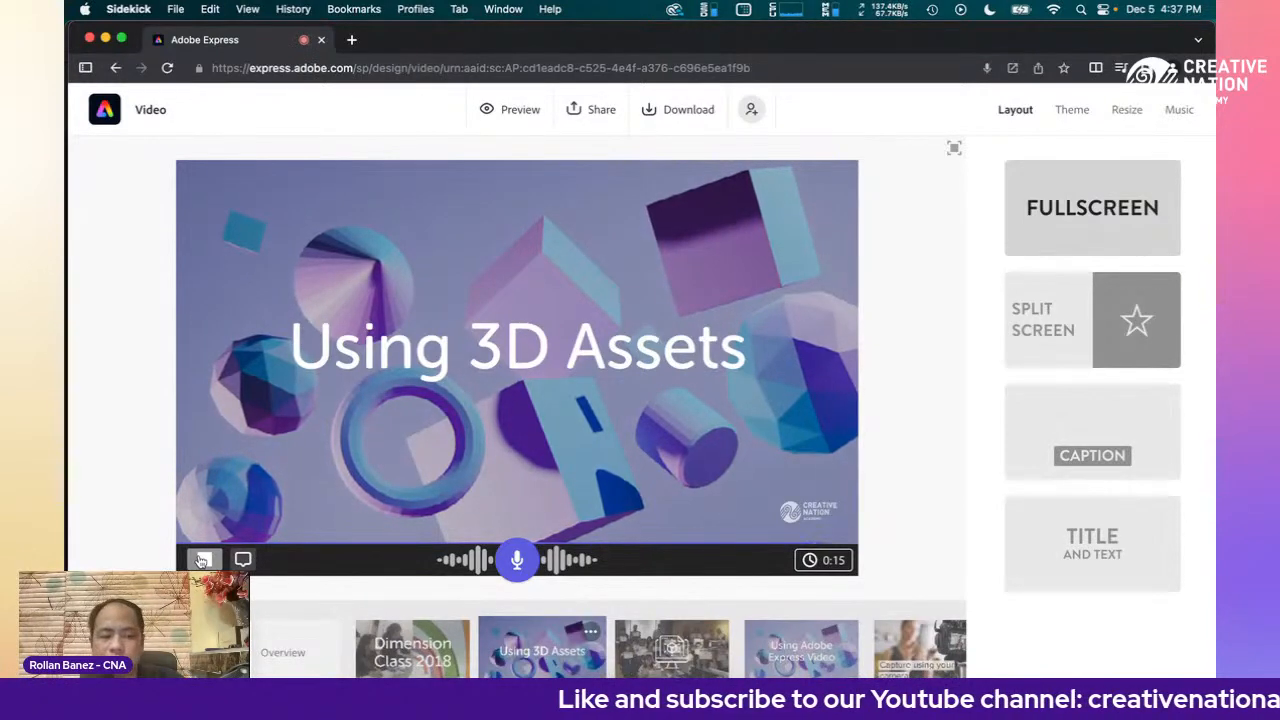
left_click(202, 561)
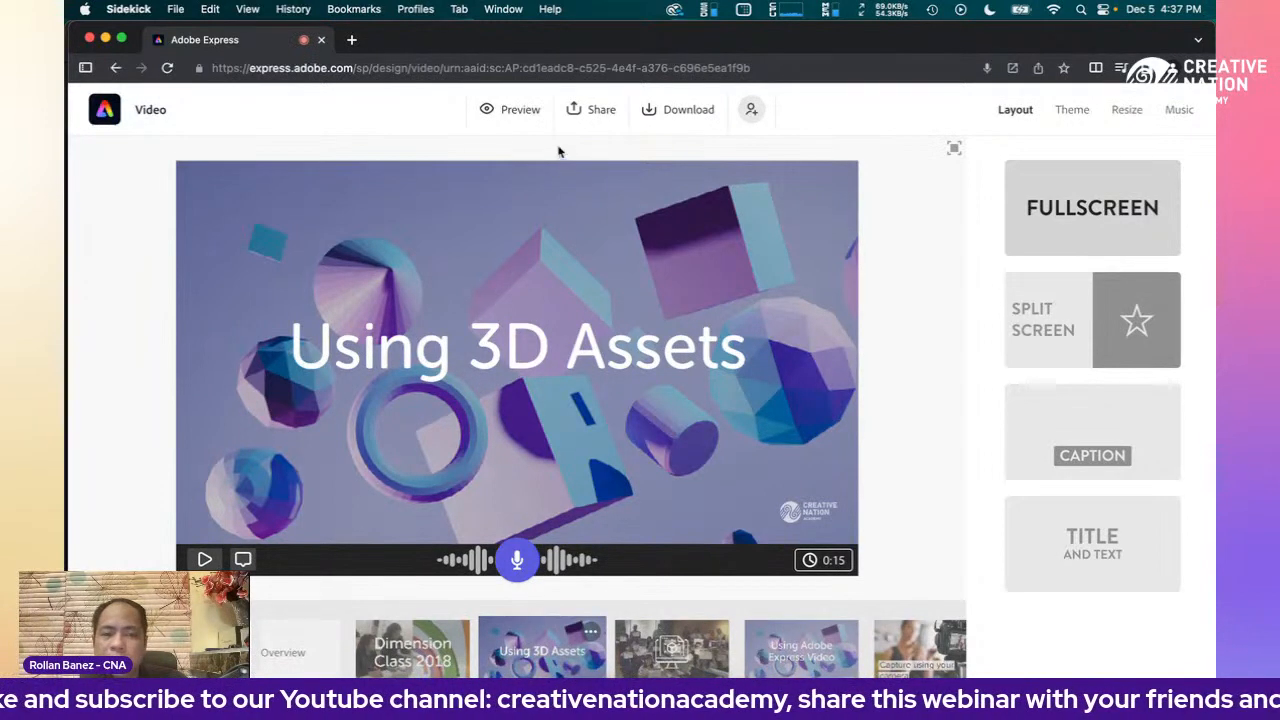
- Publish the video with a title ending in "Videos inside Adobe Express" and create its shareable link
left_click(577, 112)
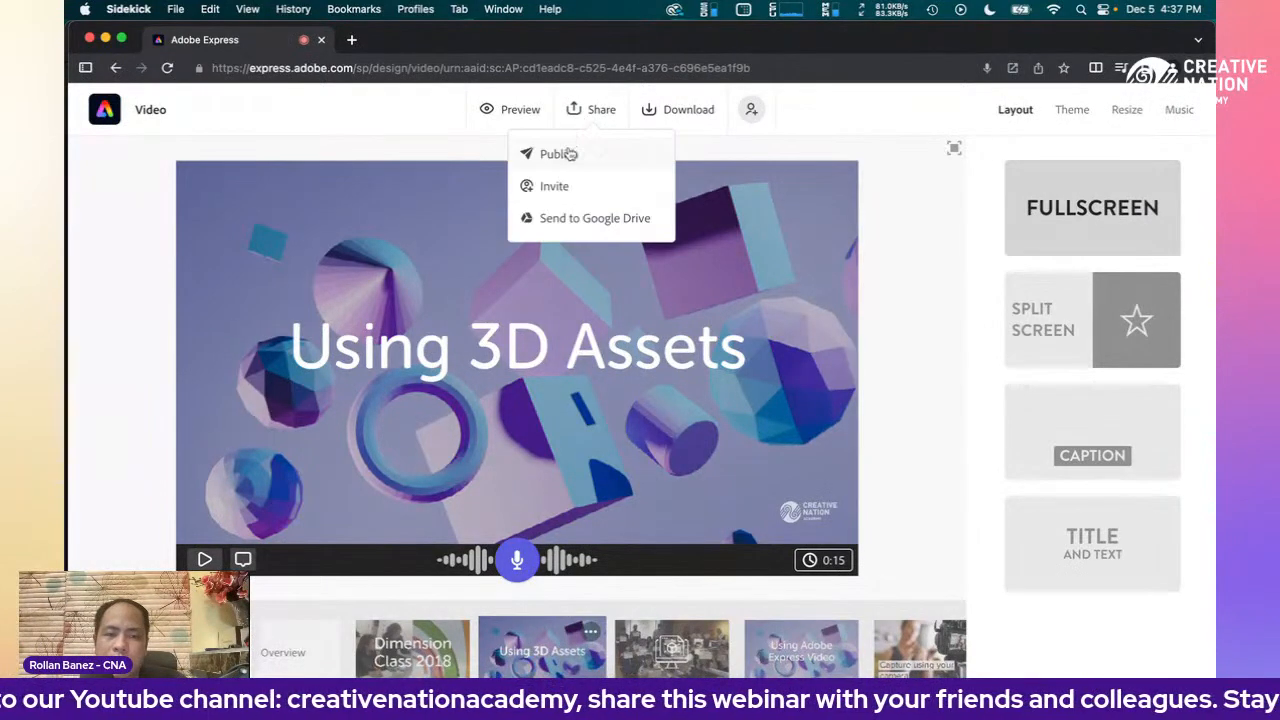
left_click(564, 162)
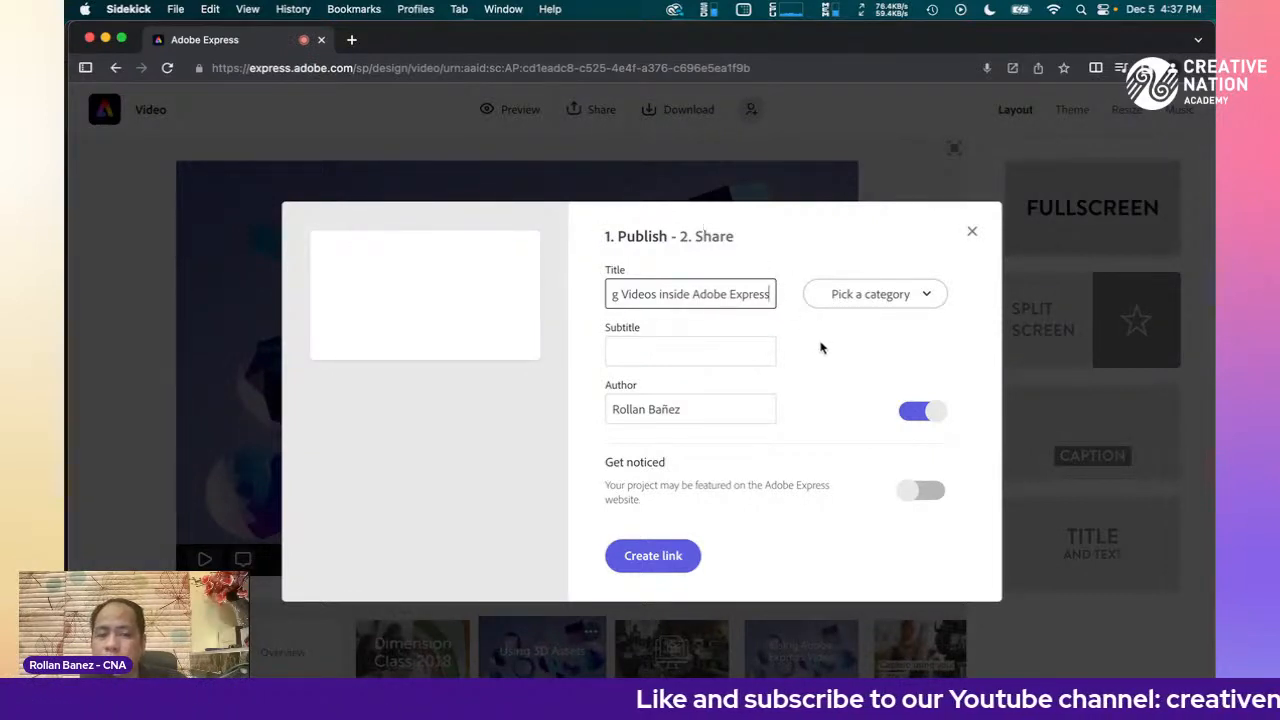
left_click(641, 556)
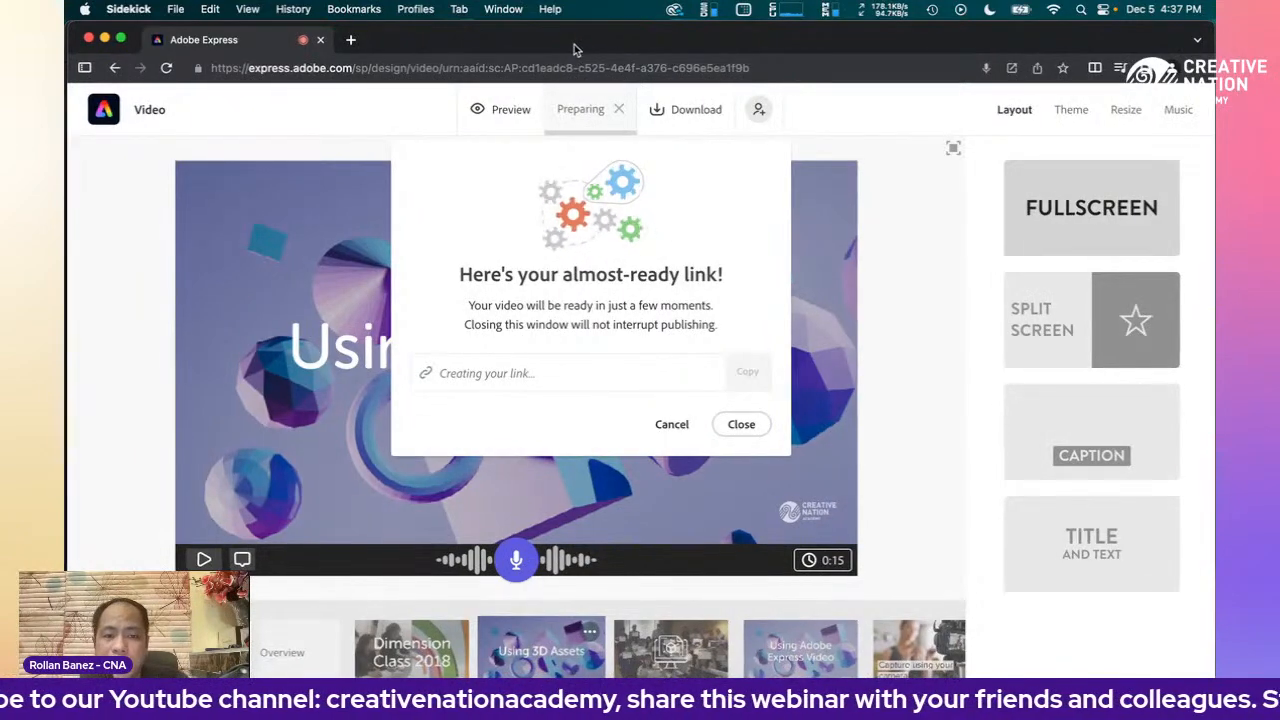
- Switch to the YouTube window to view Creative Nation Academy's live streams, then return to the Adobe Express window
mouse_move(562, 33)
left_mouse_down()
mouse_move(632, 22)
mouse_move(545, 92)
mouse_move(549, 134)
mouse_move(559, 25)
left_mouse_up()
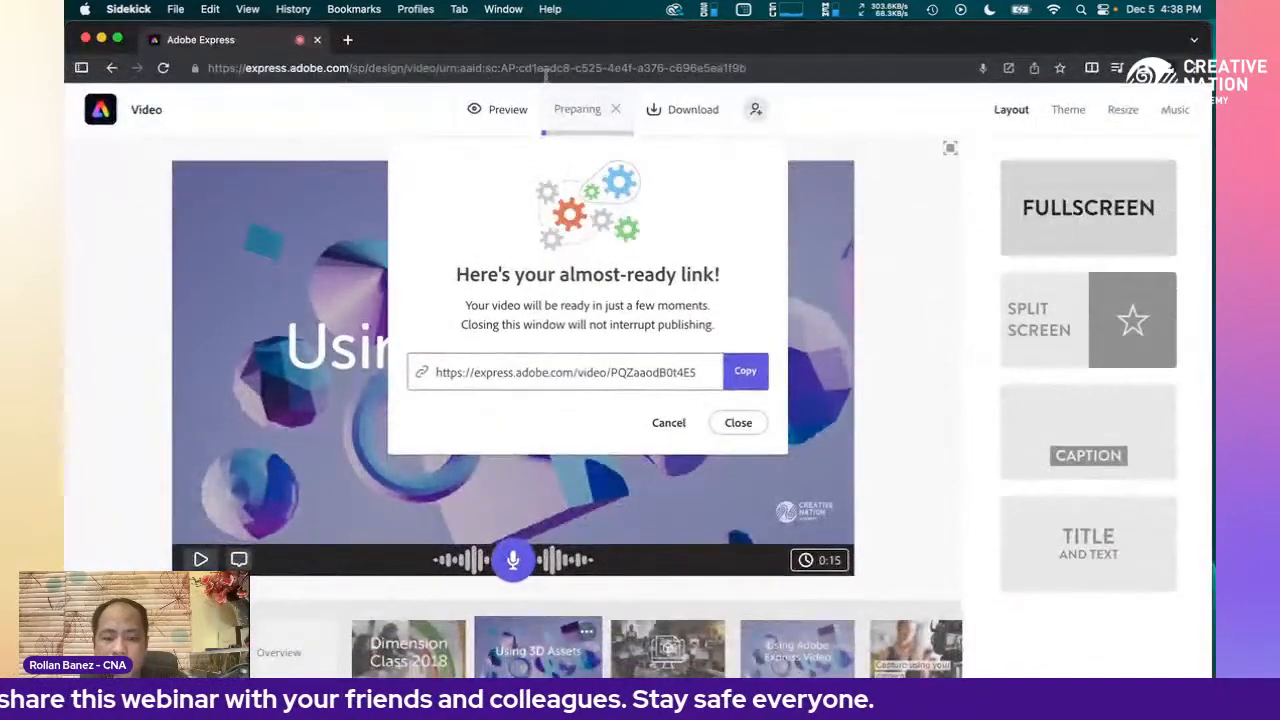
key("super+grave")
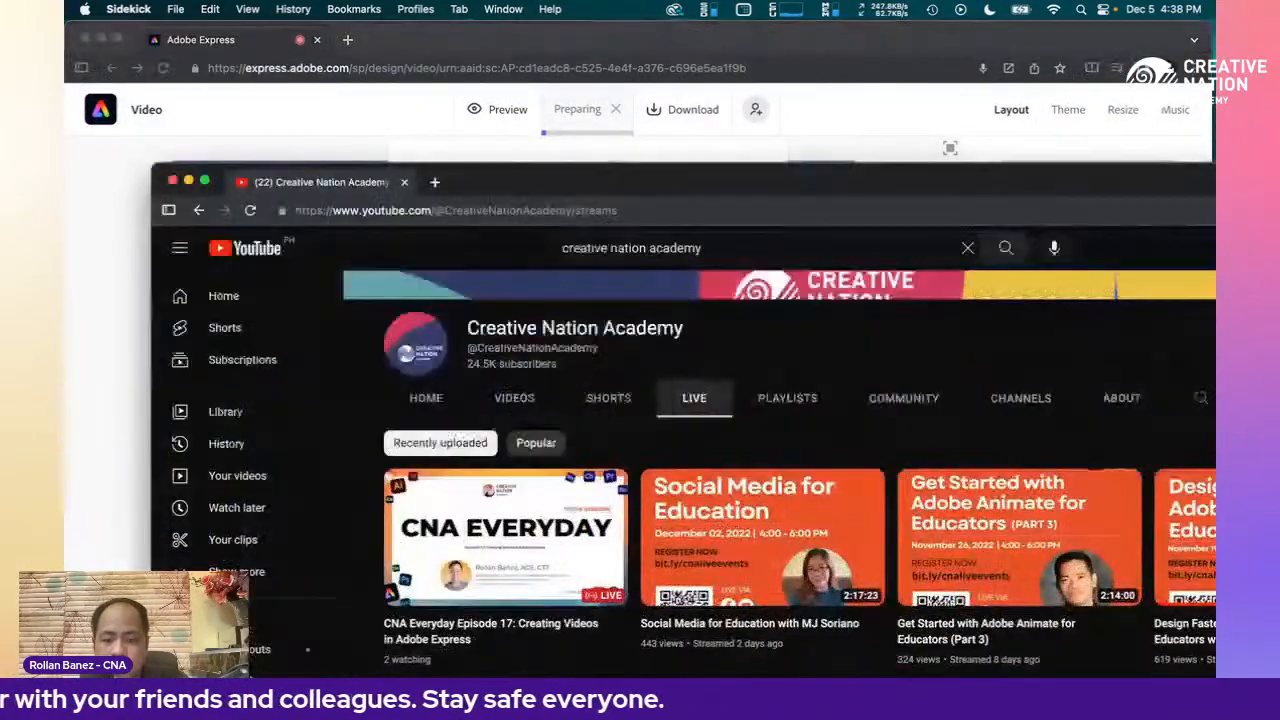
left_click_drag(829, 189, 601, 33)
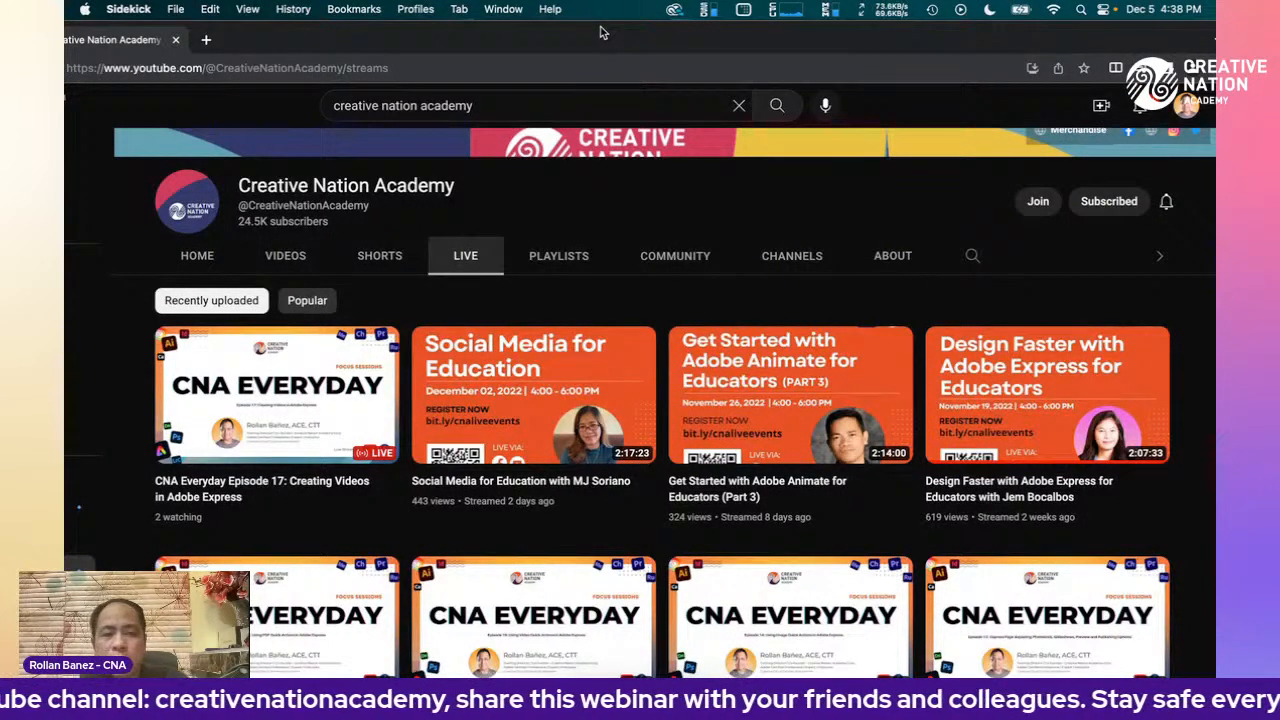
left_click_drag(600, 33, 598, 144)
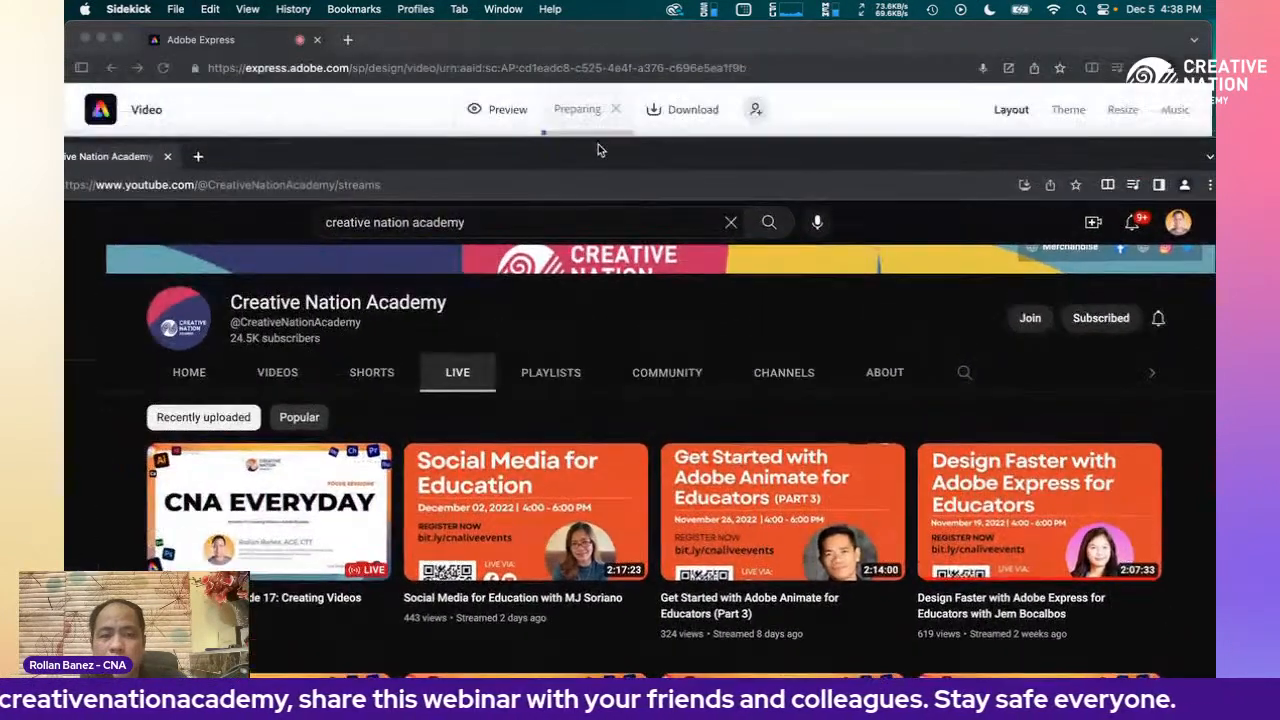
left_click(665, 55)
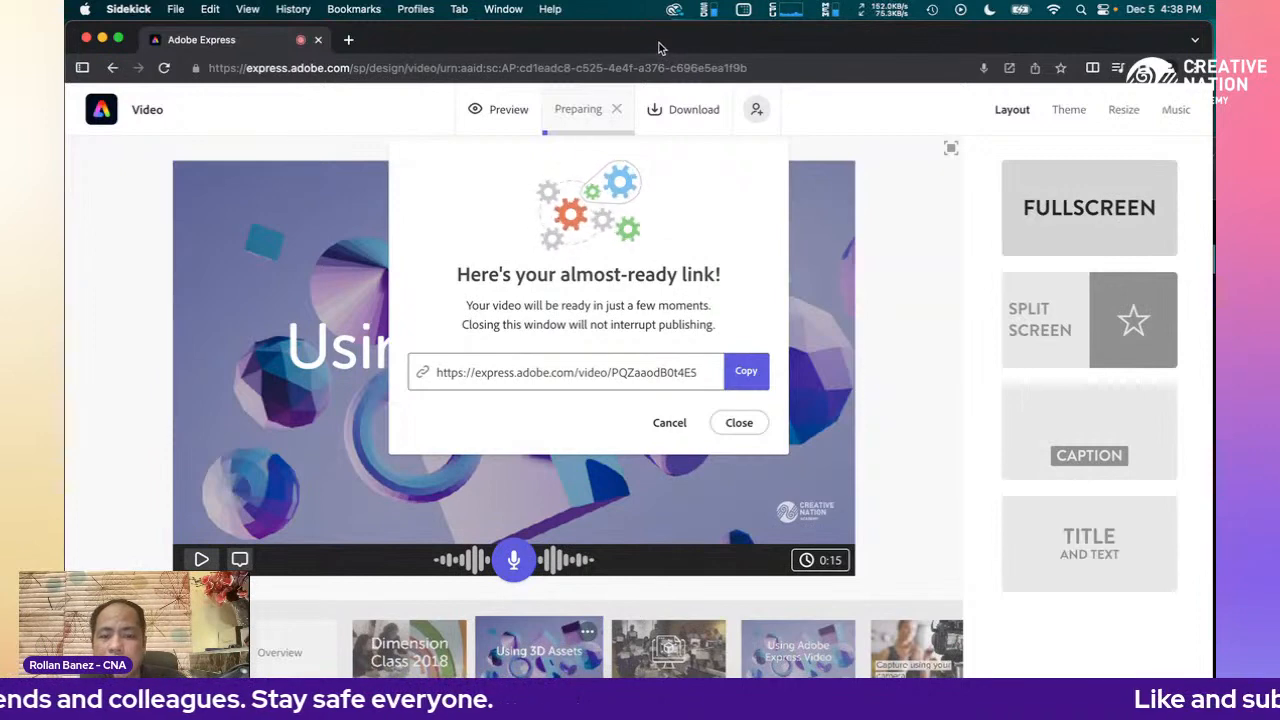
mouse_move(657, 44)
left_mouse_down()
mouse_move(653, 68)
mouse_move(653, 42)
left_mouse_up()
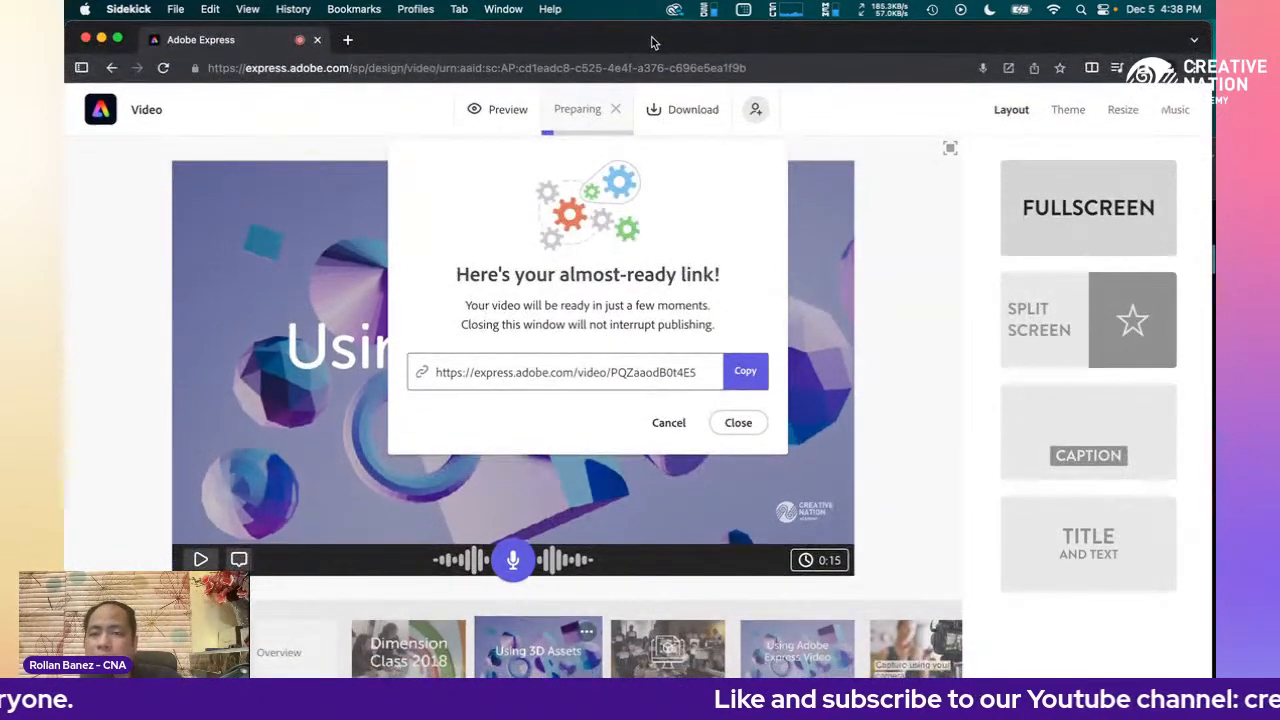